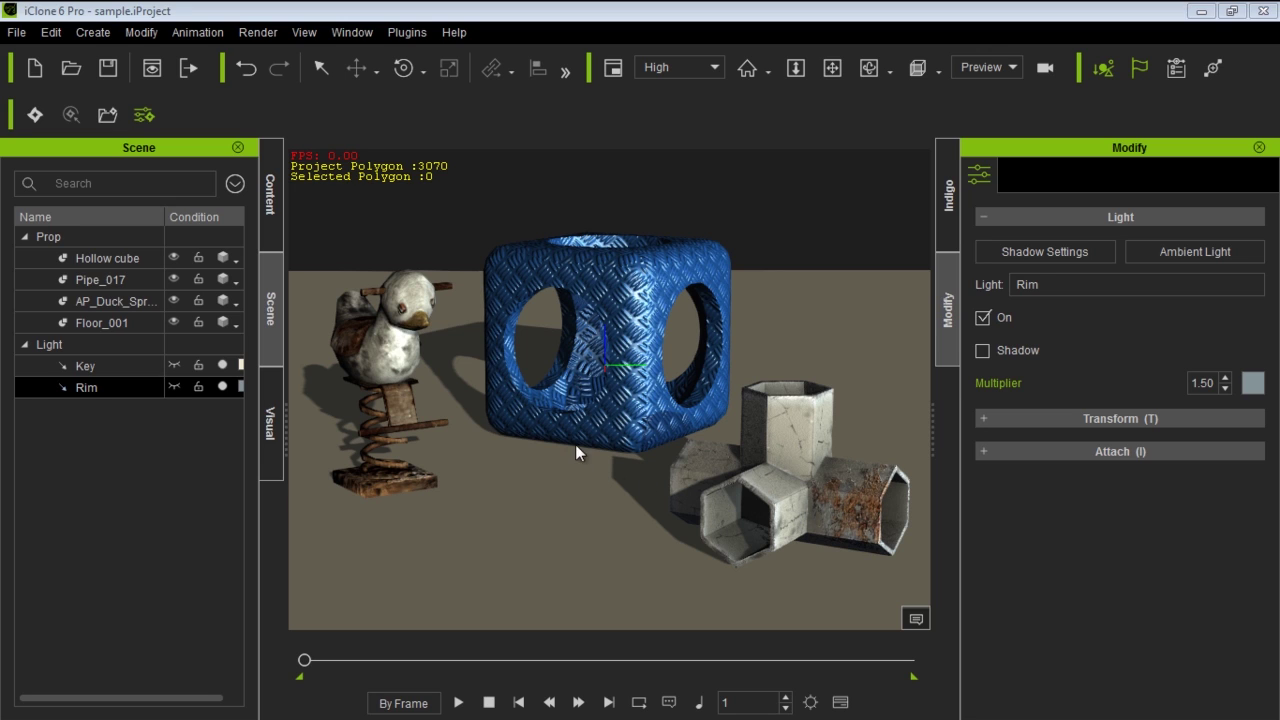
Examine the sample scene and the Indigo shader presets assigned to the duck, the hollow cube and the pipe.
scroll(582, 408, down, 5)
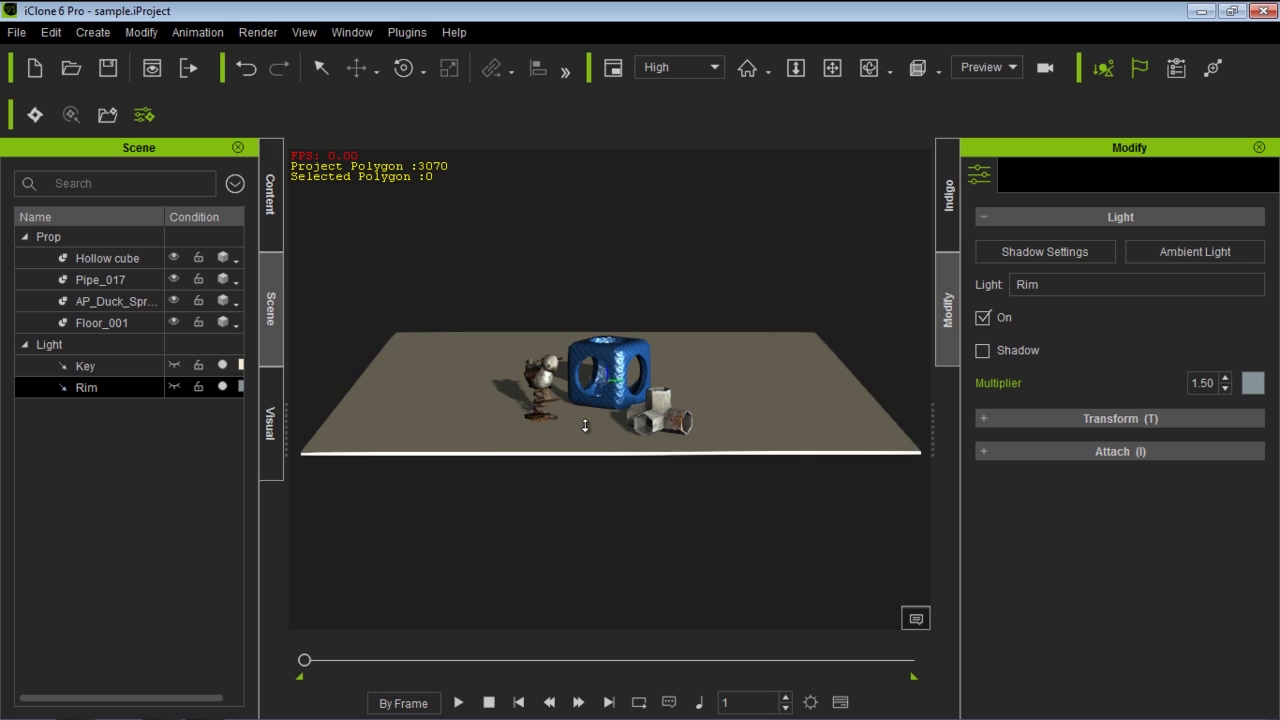
scroll(585, 426, up, 5)
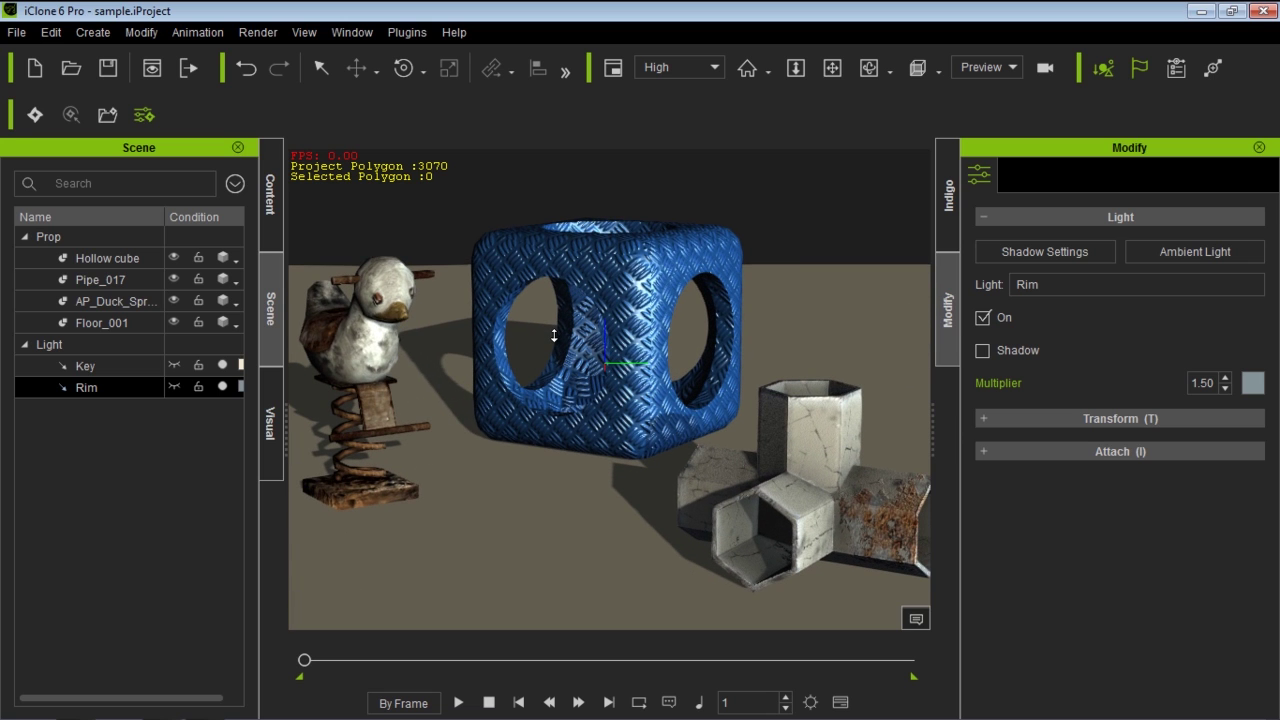
scroll(554, 336, down, 1)
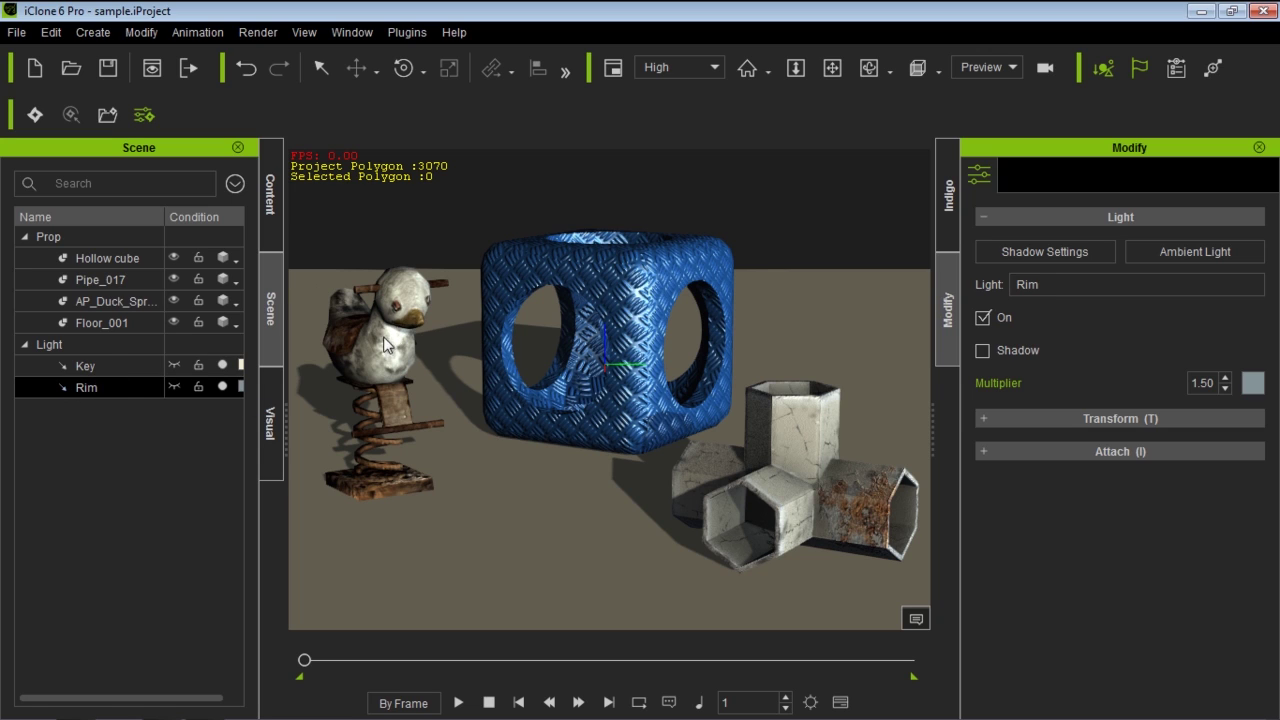
click(949, 195)
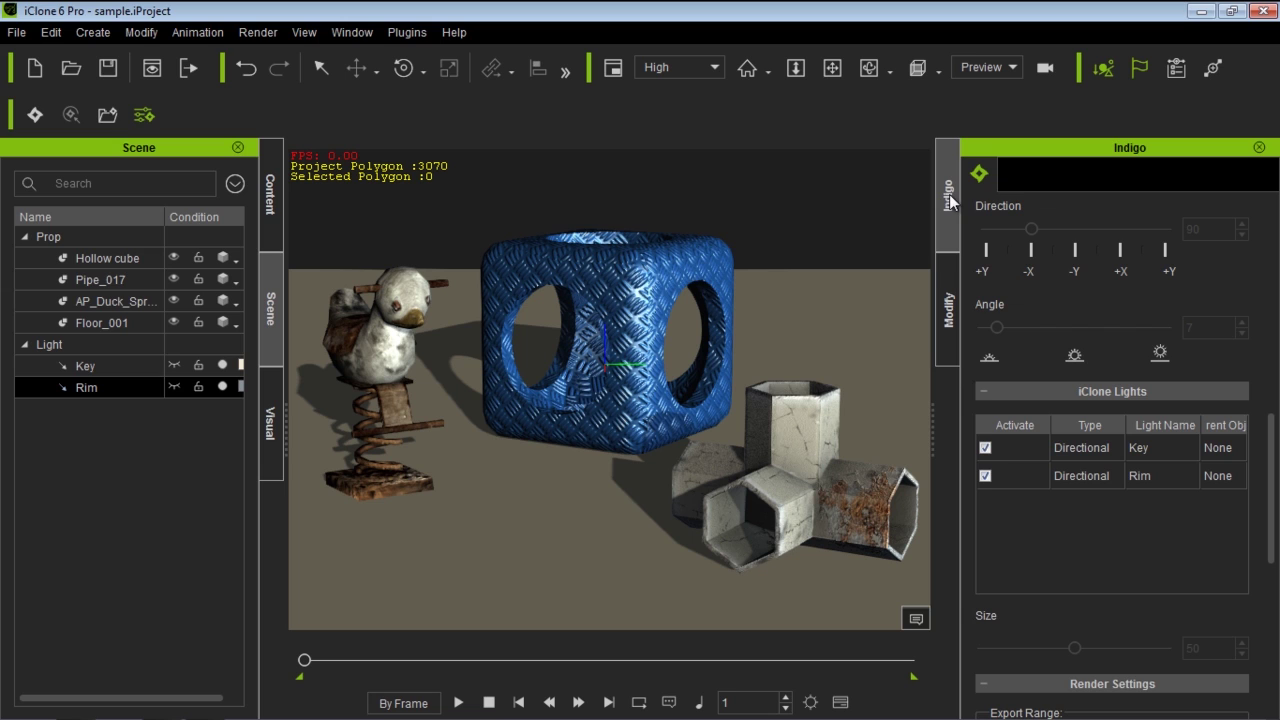
click(385, 330)
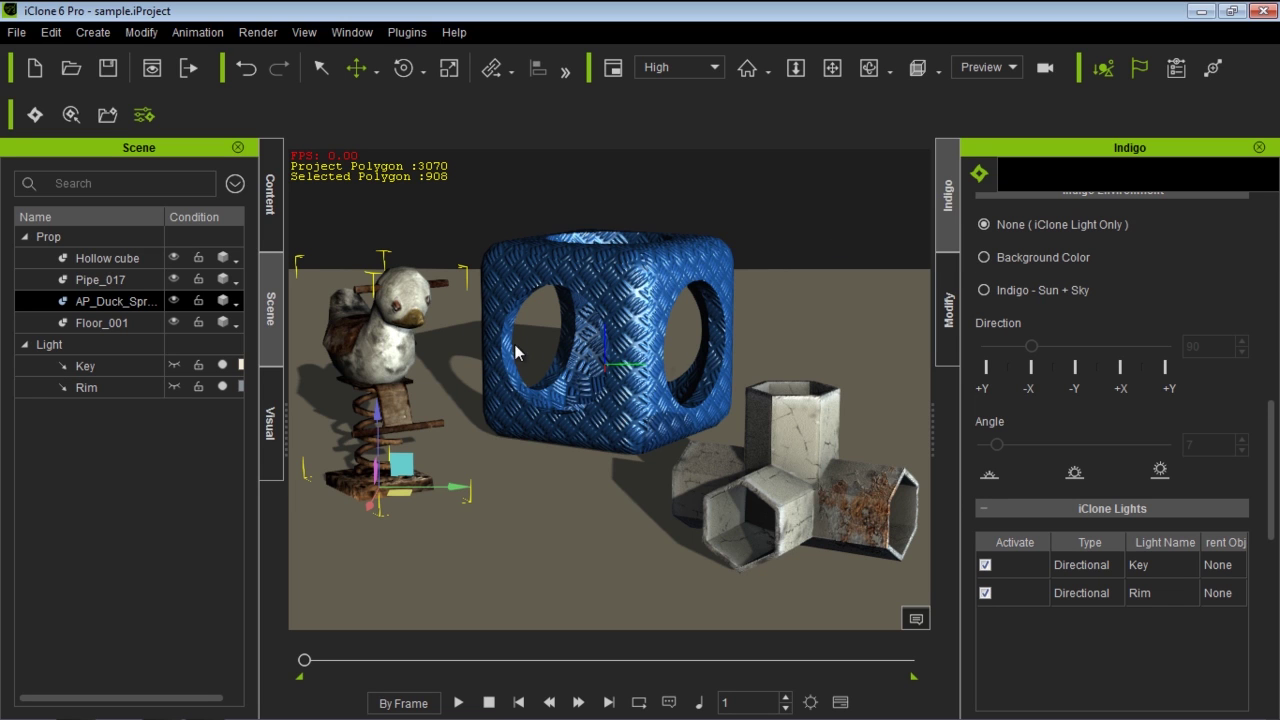
scroll(1272, 418, up, 5)
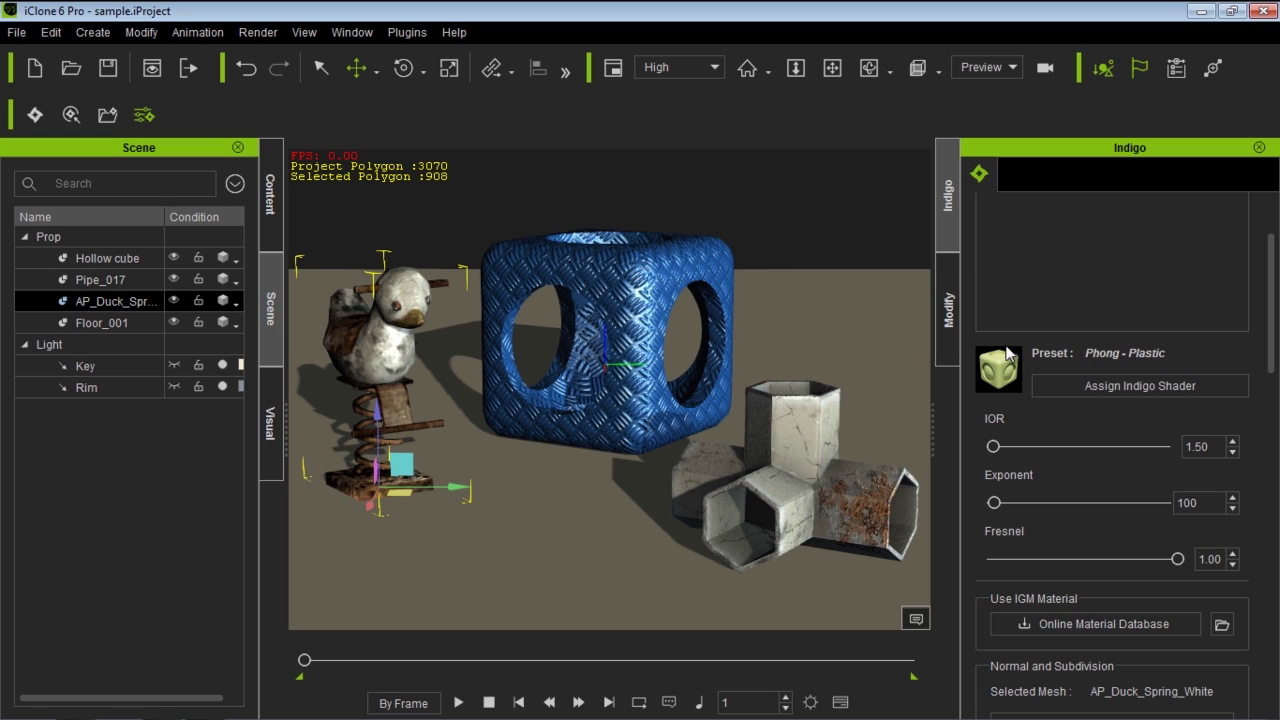
click(633, 298)
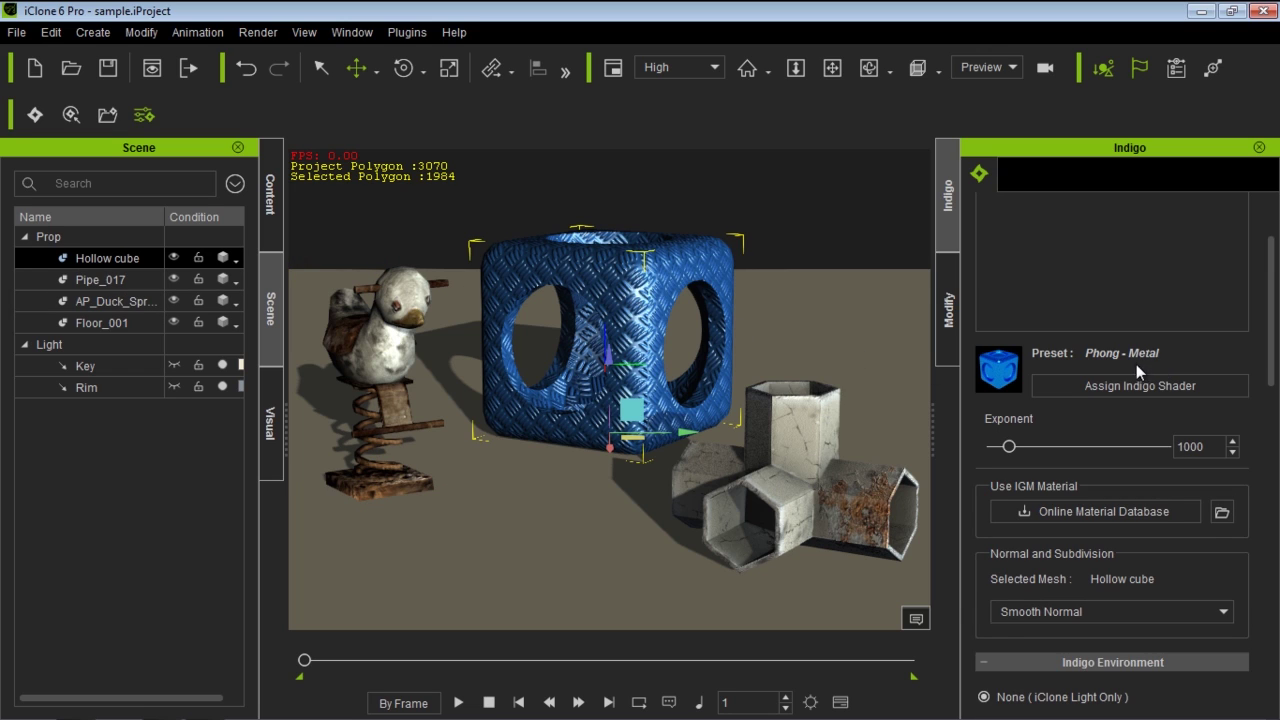
click(780, 419)
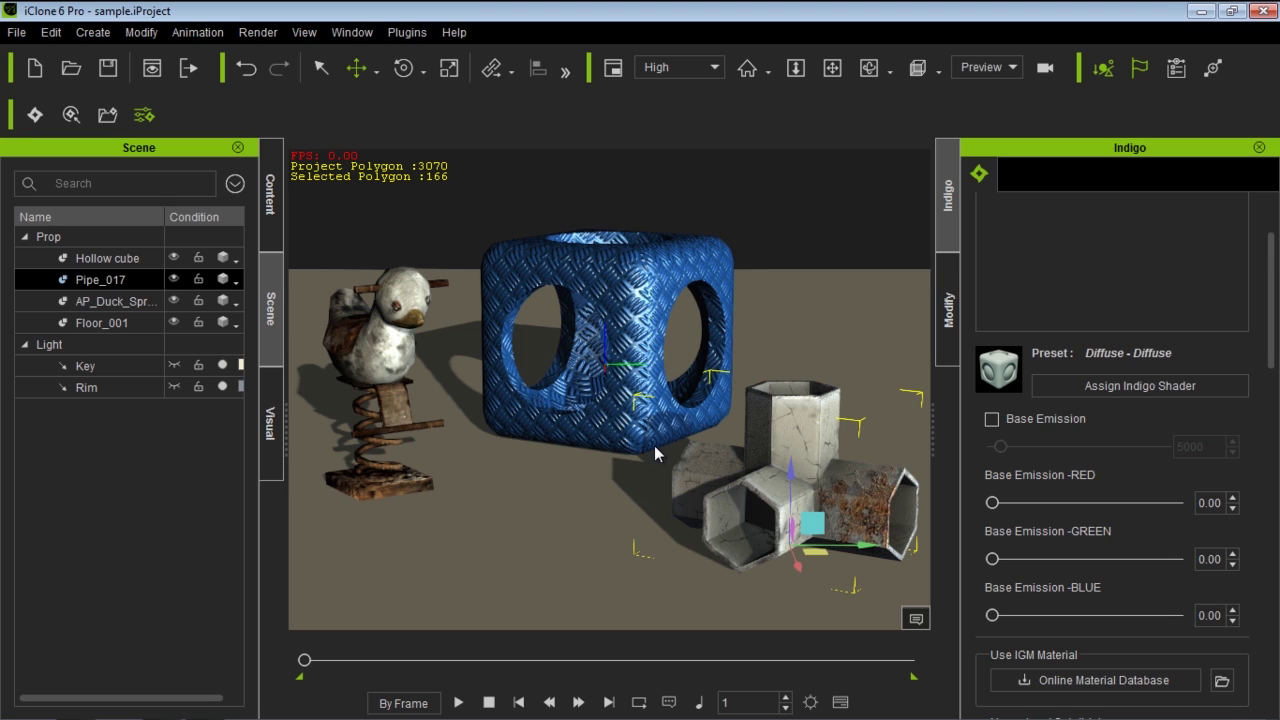
Select the Key directional light, show its light settings, and rotate it slightly.
click(949, 310)
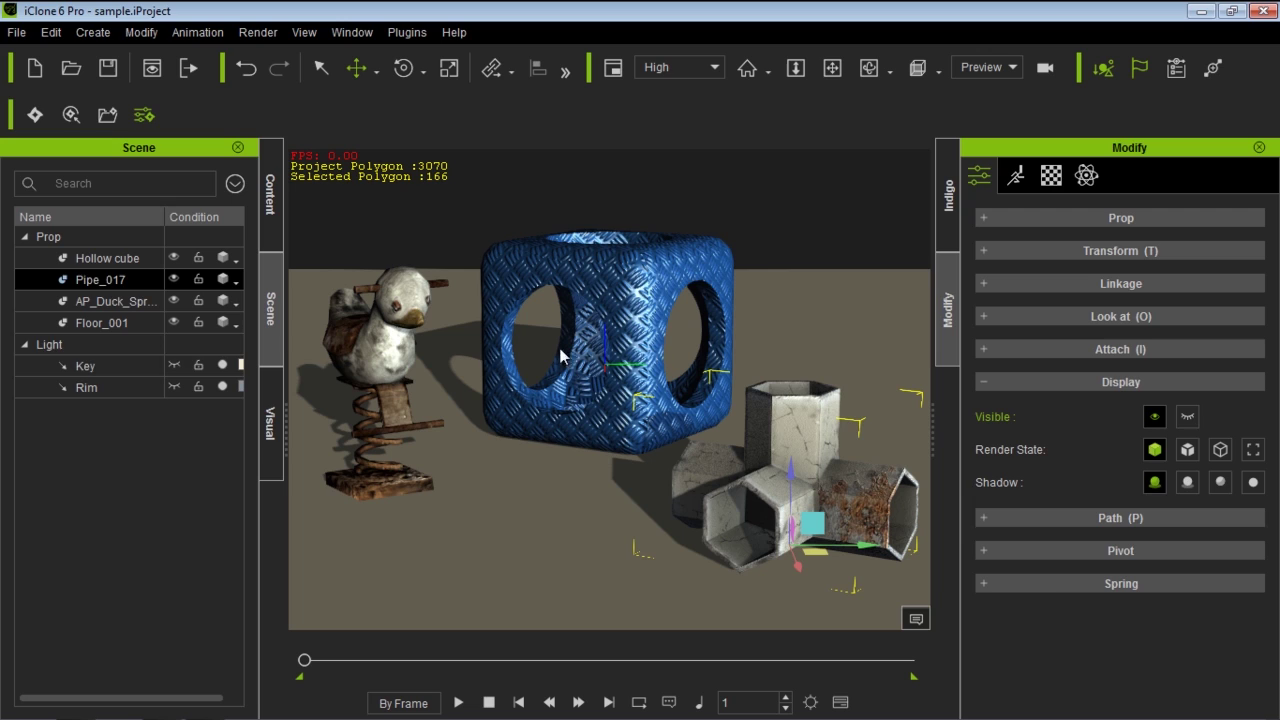
click(112, 367)
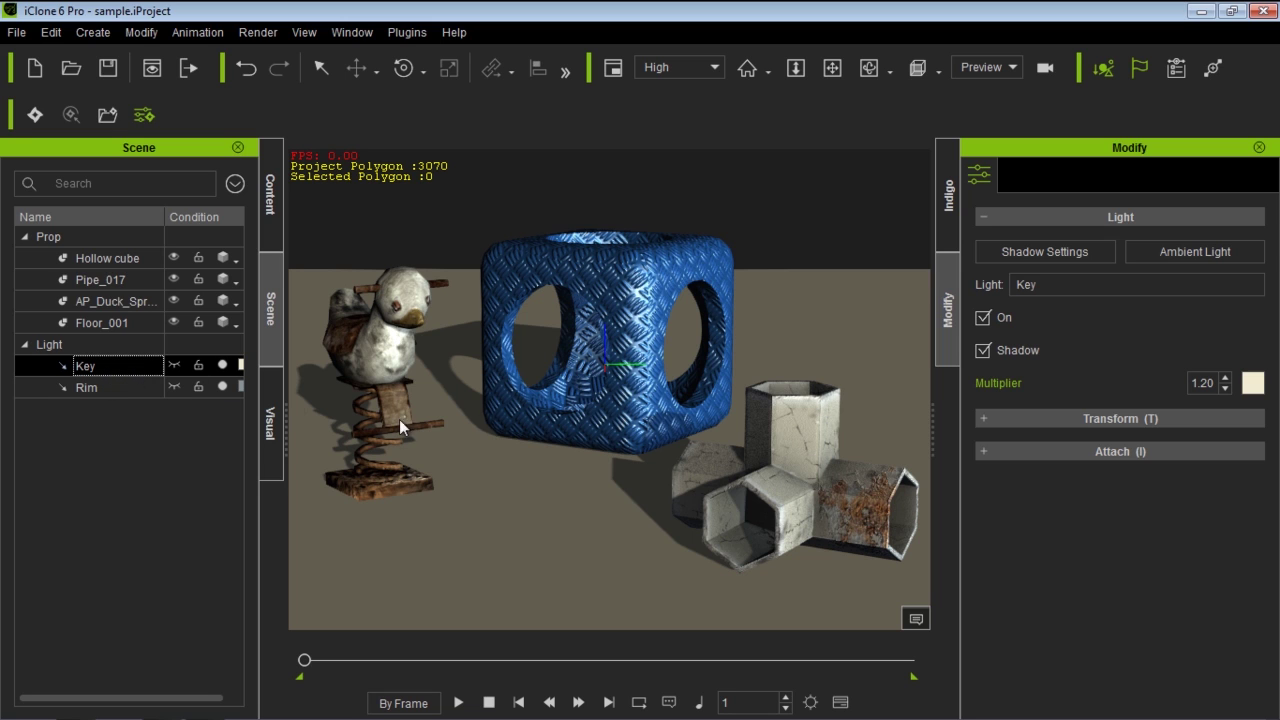
key(e)
drag(640, 390, 638, 390)
key(Escape)
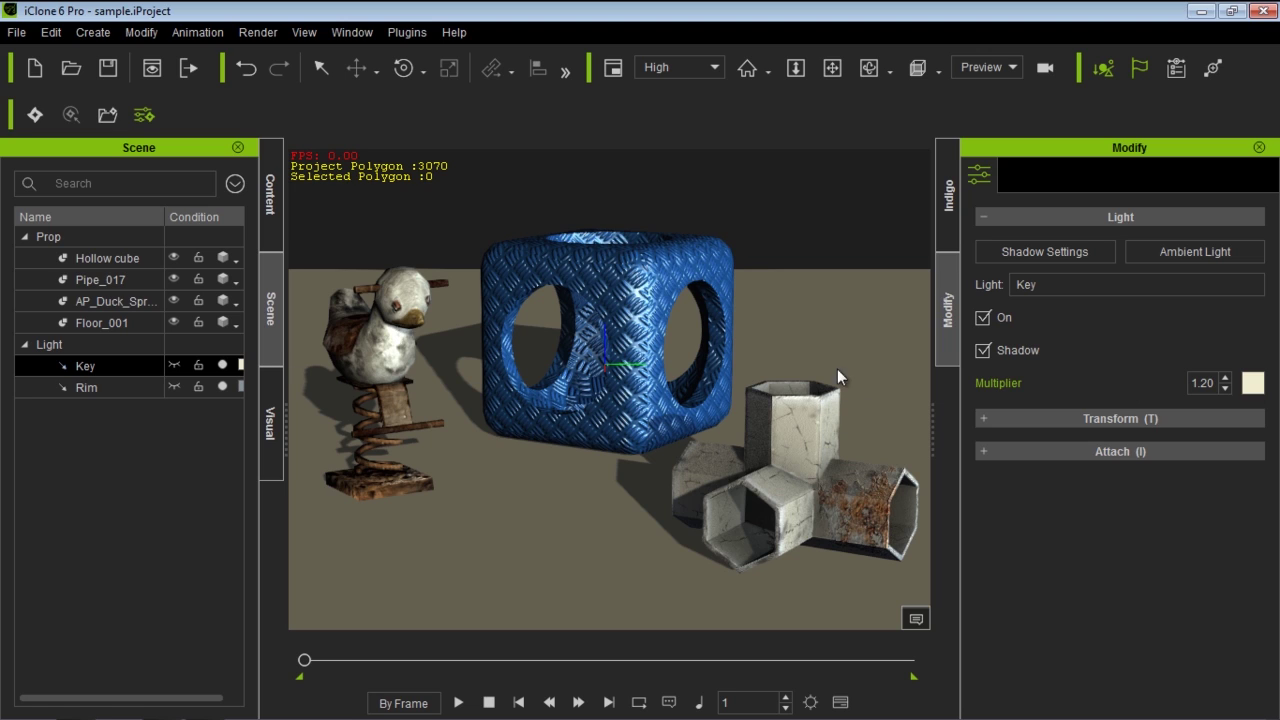
Render the scene with the Key and Rim lights in Indigo RT, inspect the image, and close the renderer.
click(35, 115)
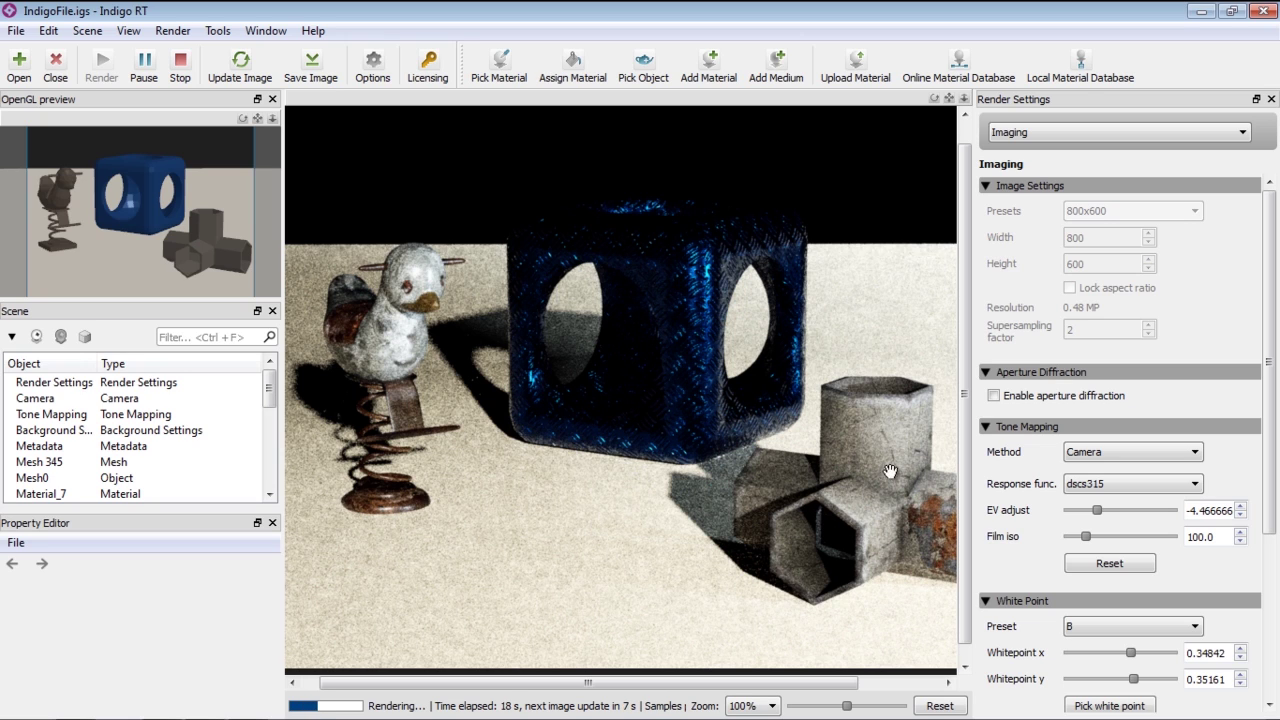
drag(803, 545, 654, 508)
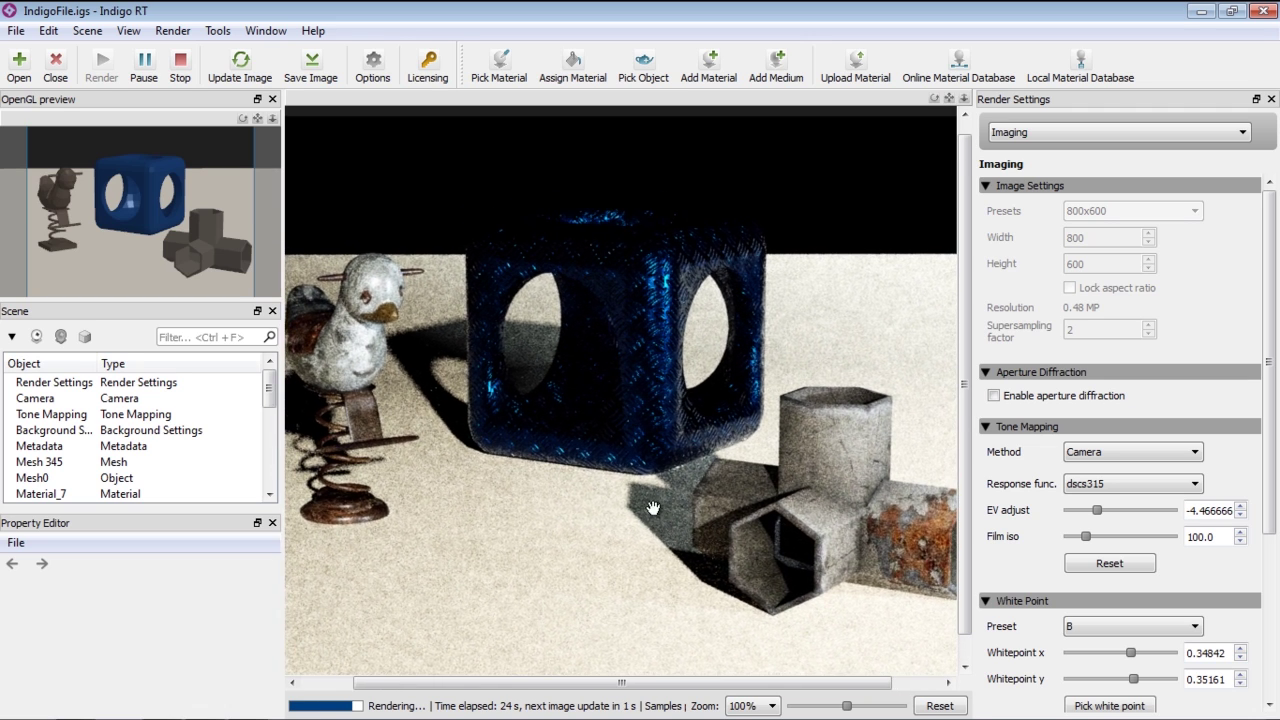
drag(608, 456, 654, 456)
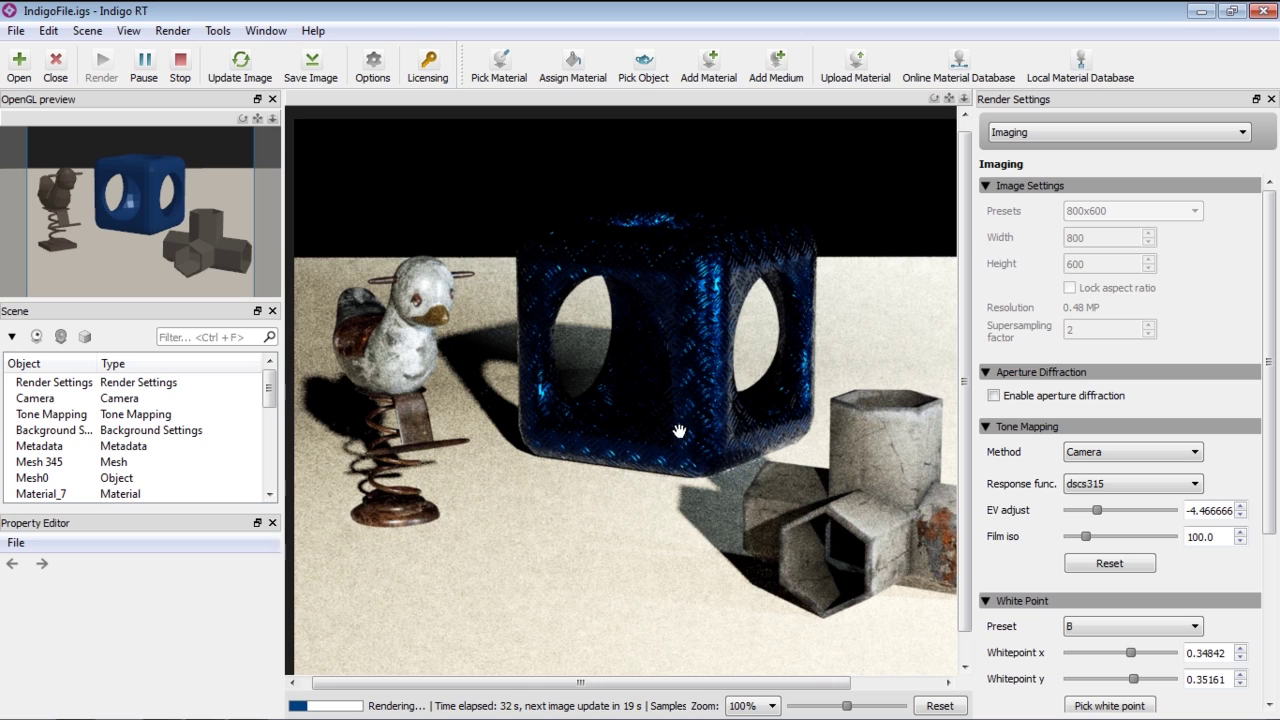
click(181, 68)
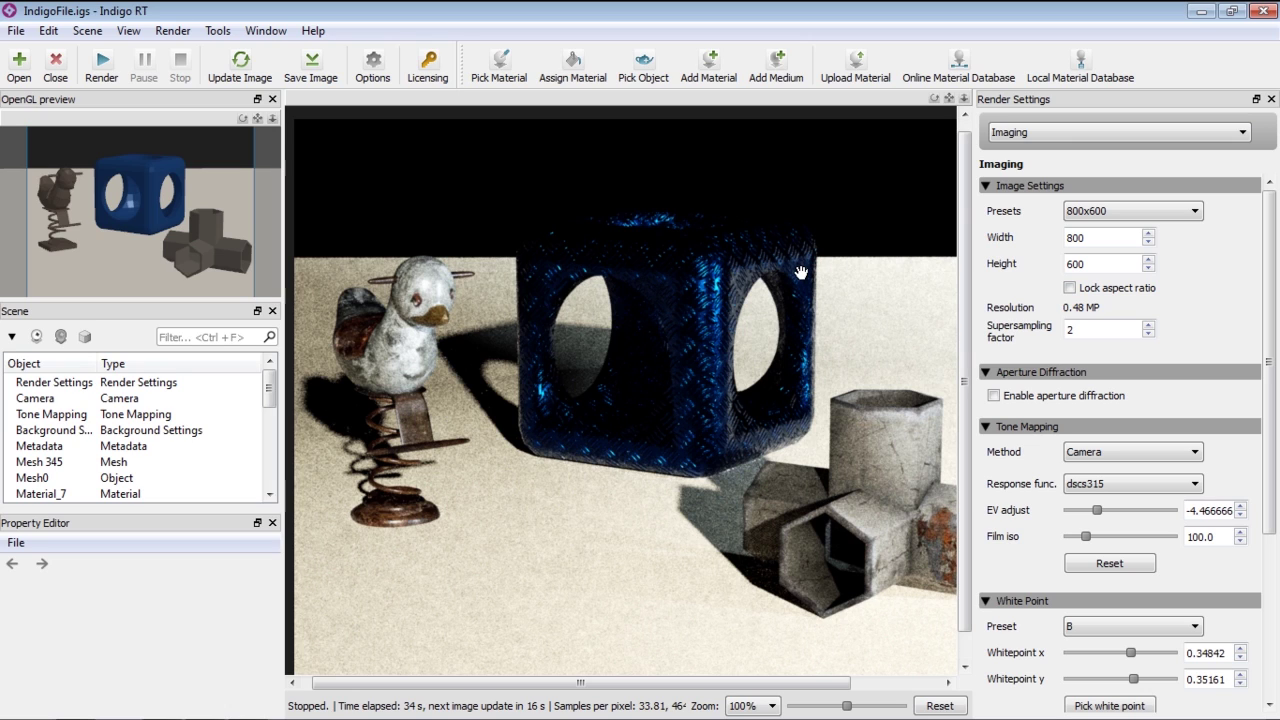
key(alt+F4)
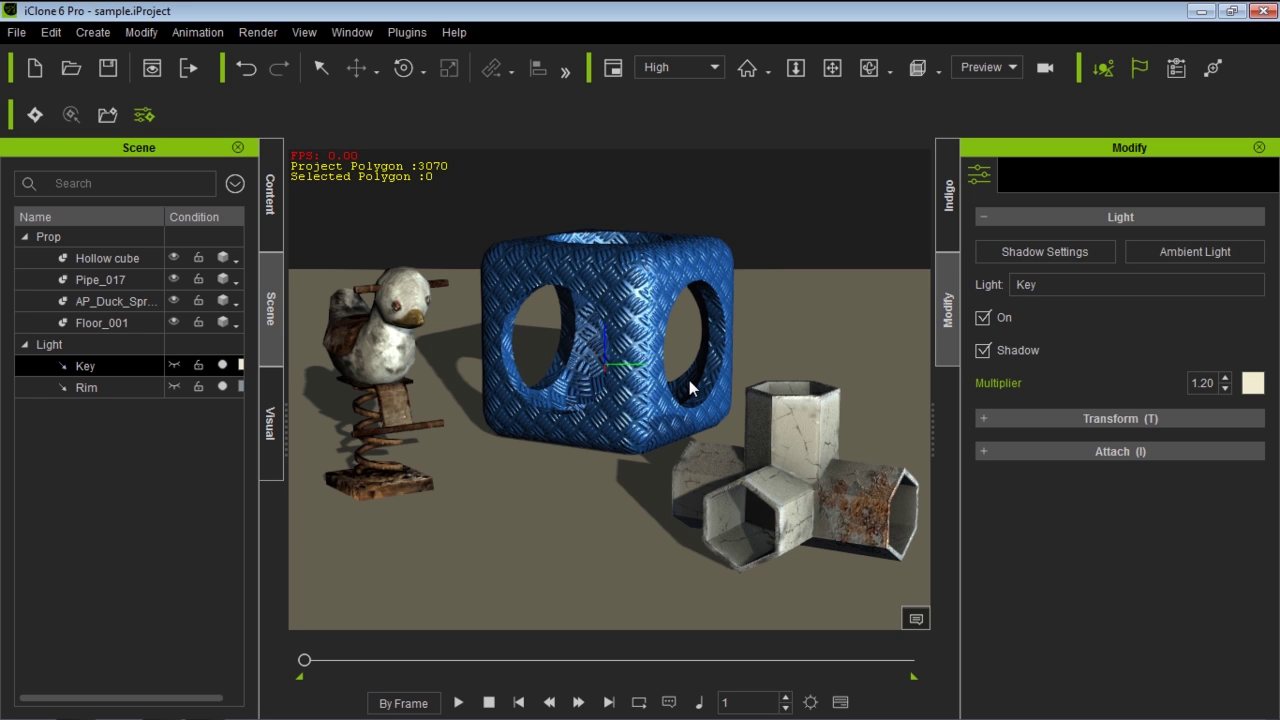
Turn off the Key and Rim lights and add a spotlight to the scene.
click(222, 364)
click(222, 386)
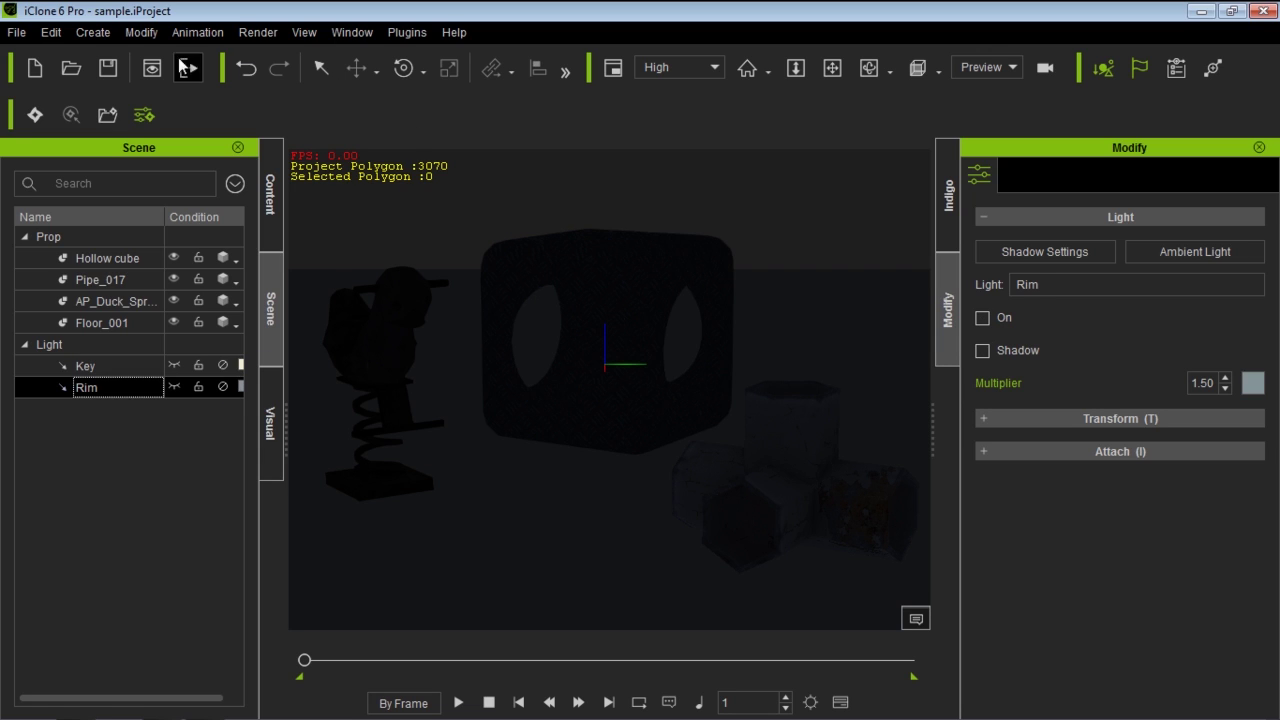
click(94, 36)
mouse_move(140, 205)
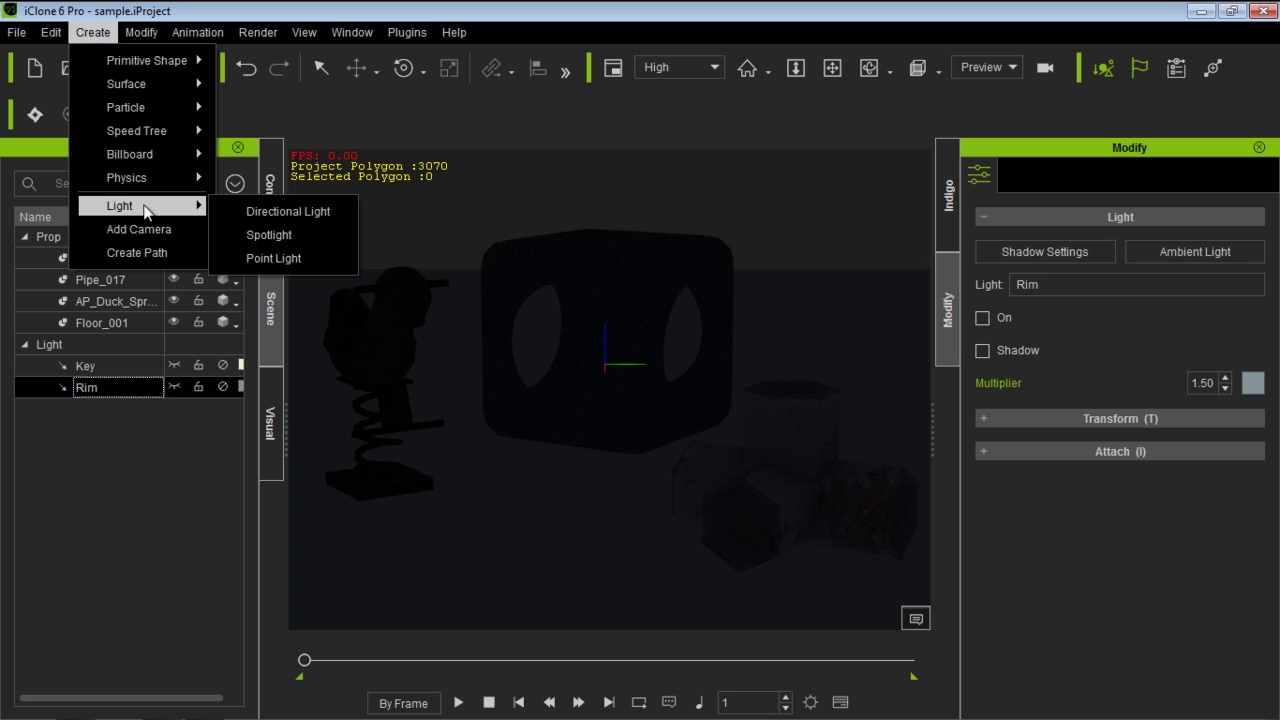
click(294, 242)
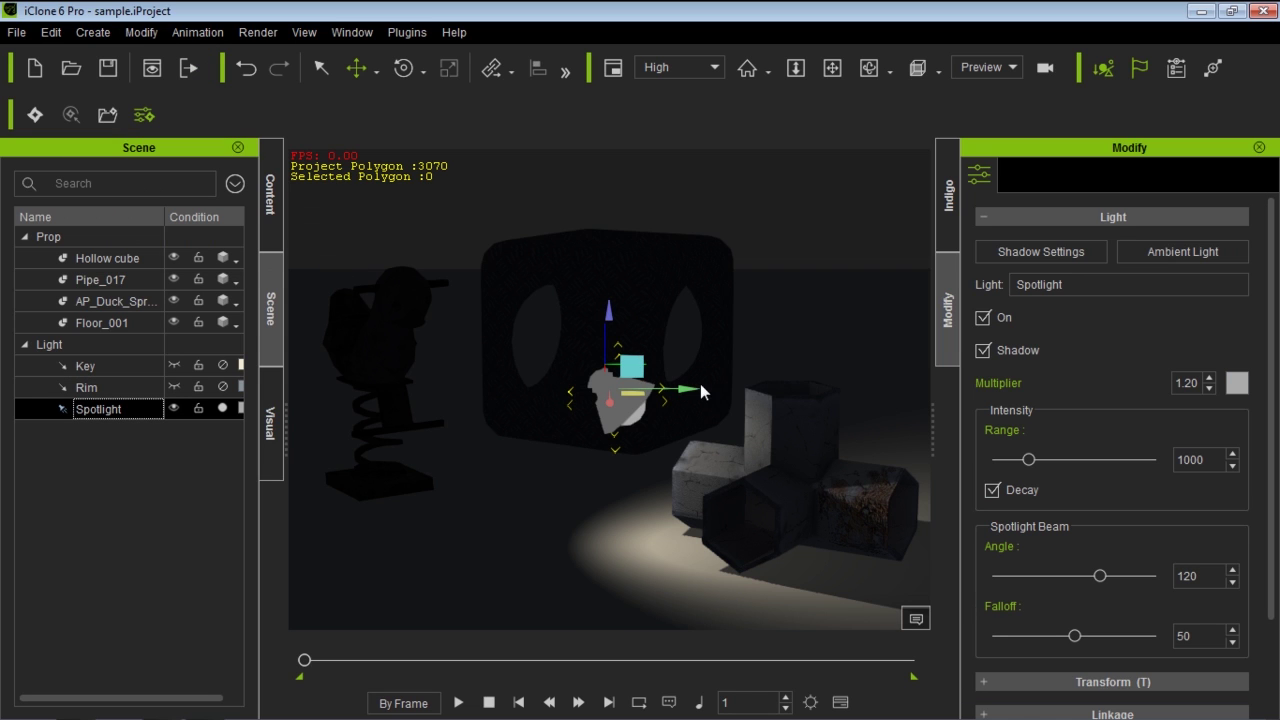
Position the spotlight beside and slightly above the duck's head, and render the spotlit scene in Indigo RT.
drag(697, 399, 428, 398)
drag(326, 312, 323, 245)
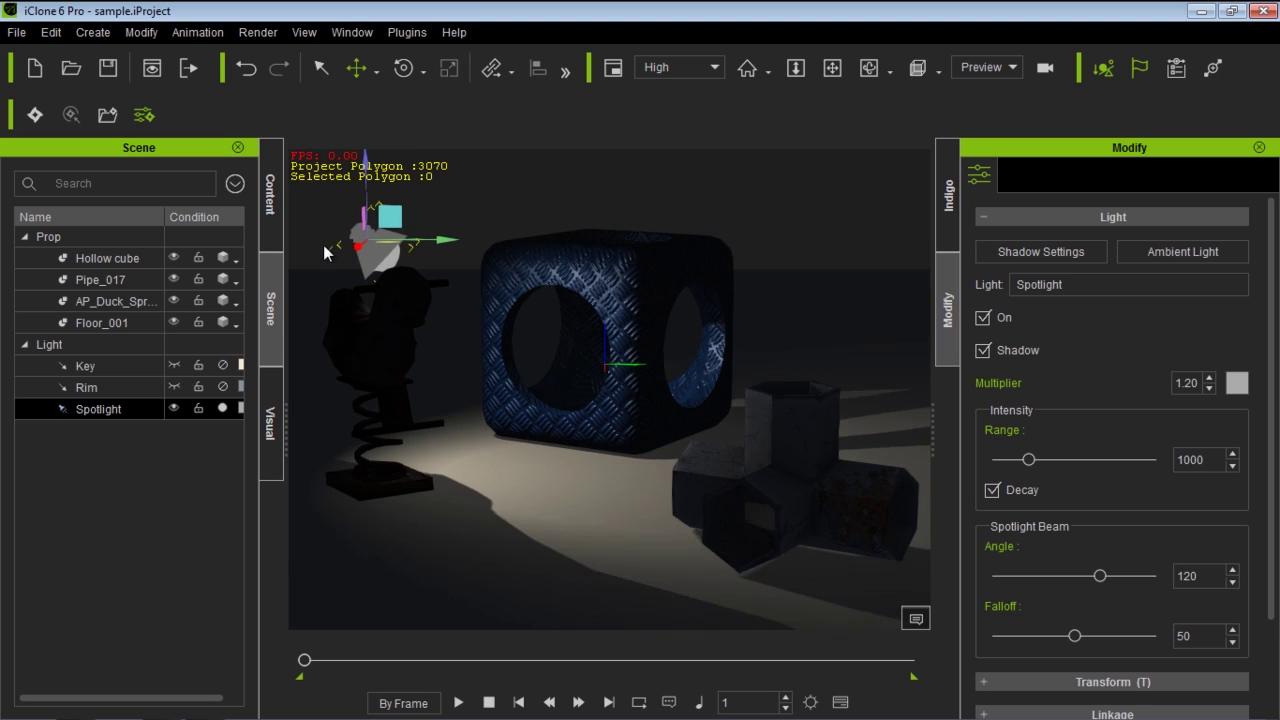
drag(443, 238, 396, 249)
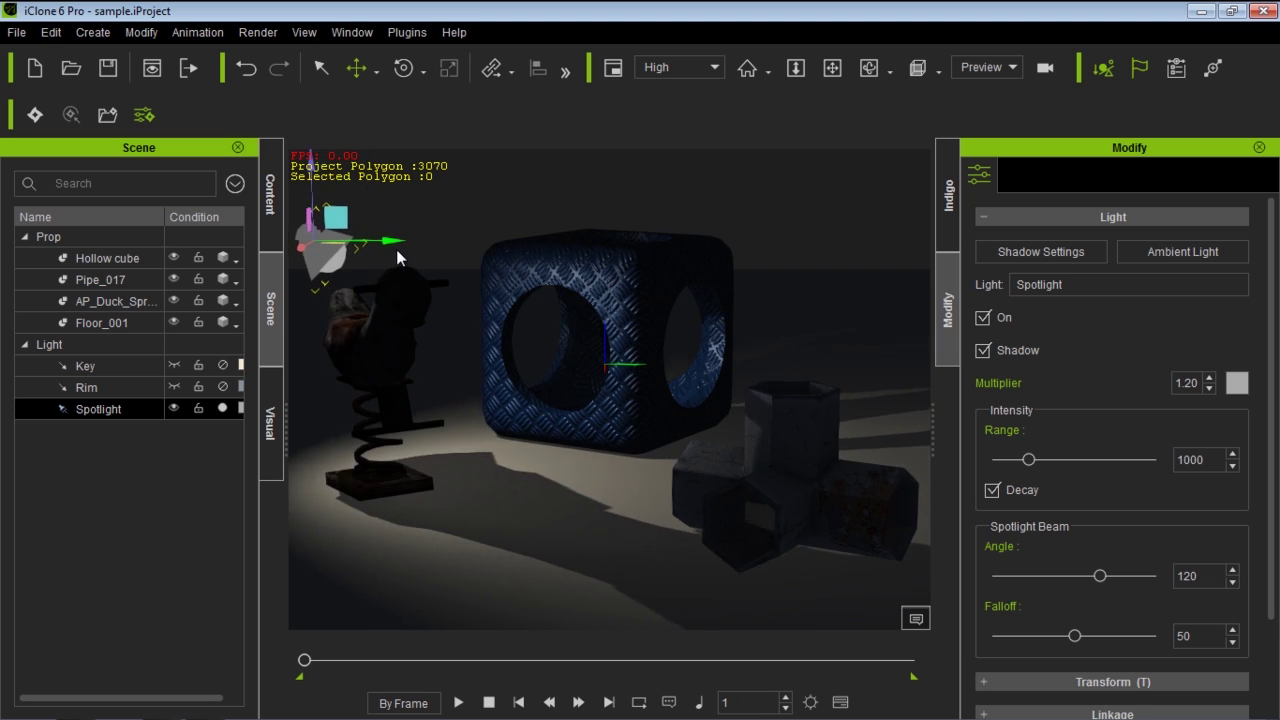
drag(301, 249, 295, 264)
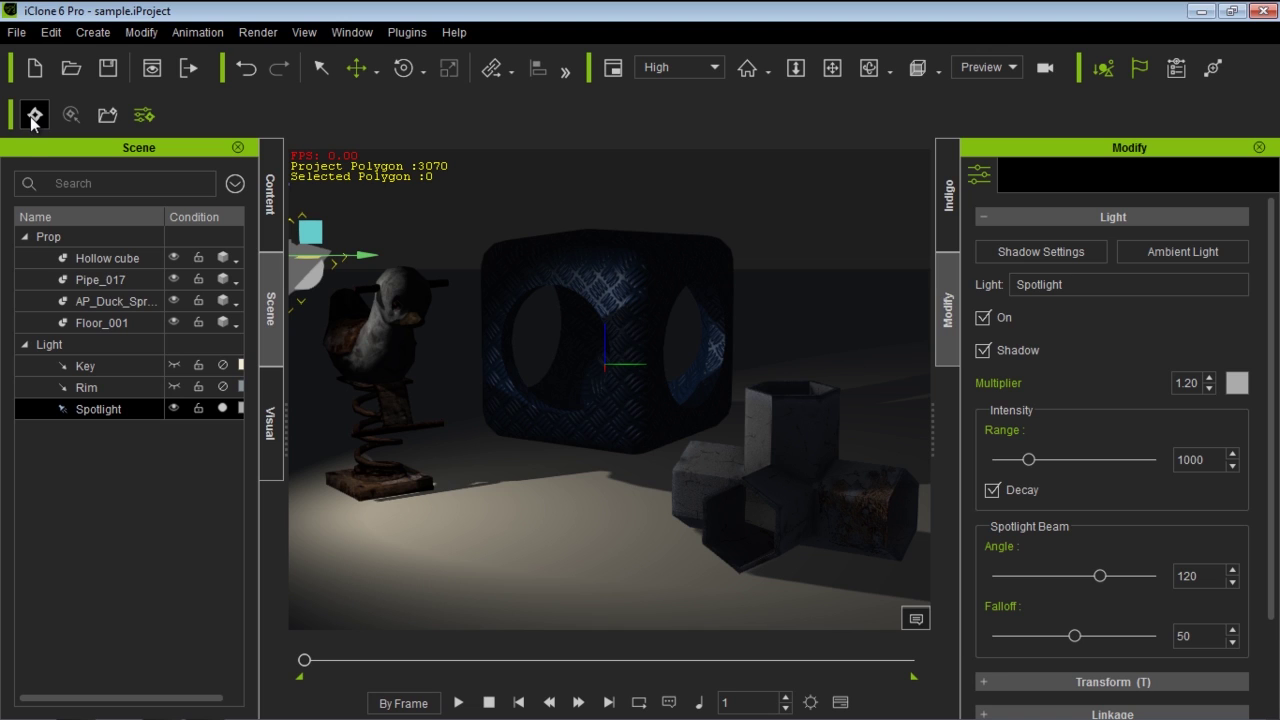
drag(373, 255, 394, 255)
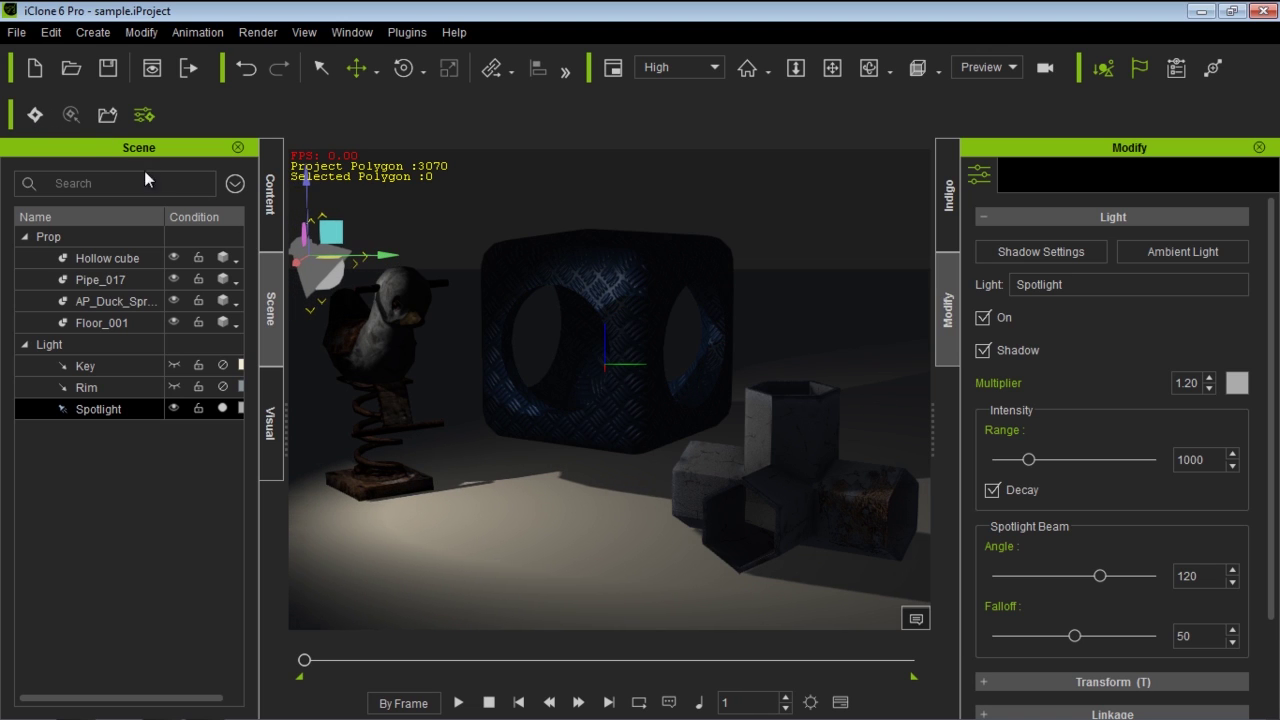
click(34, 114)
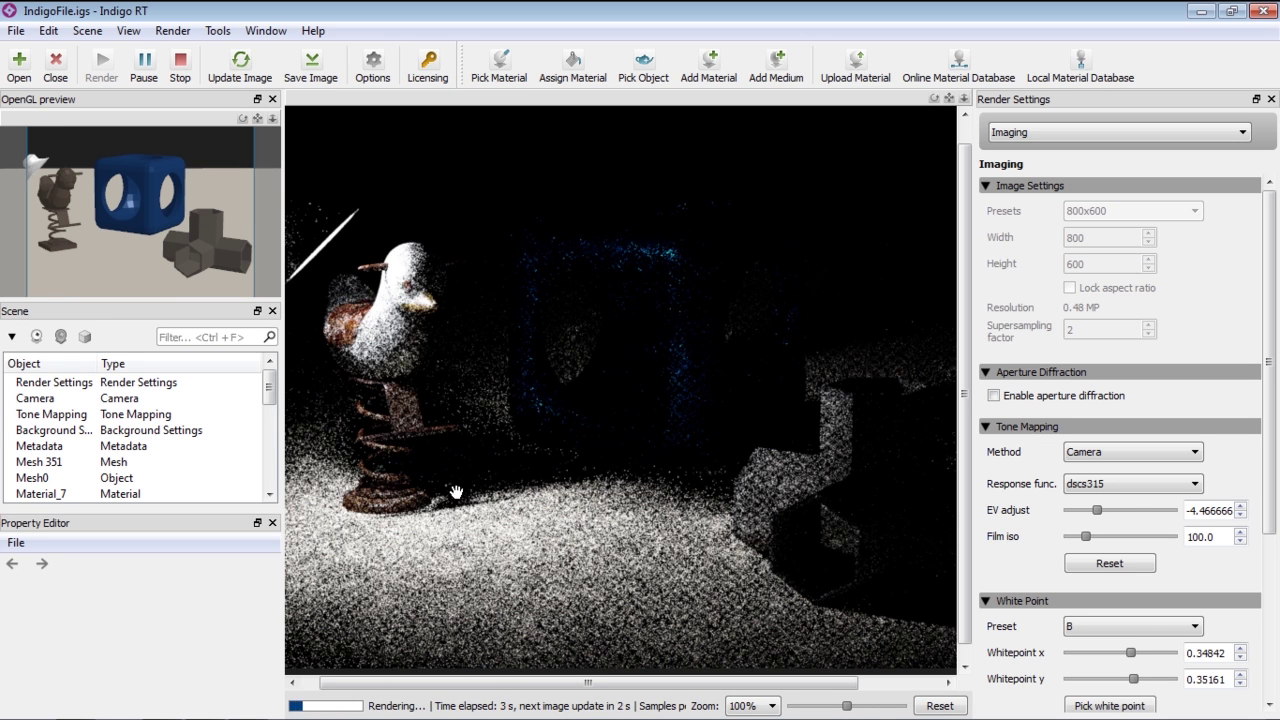
drag(420, 430, 465, 443)
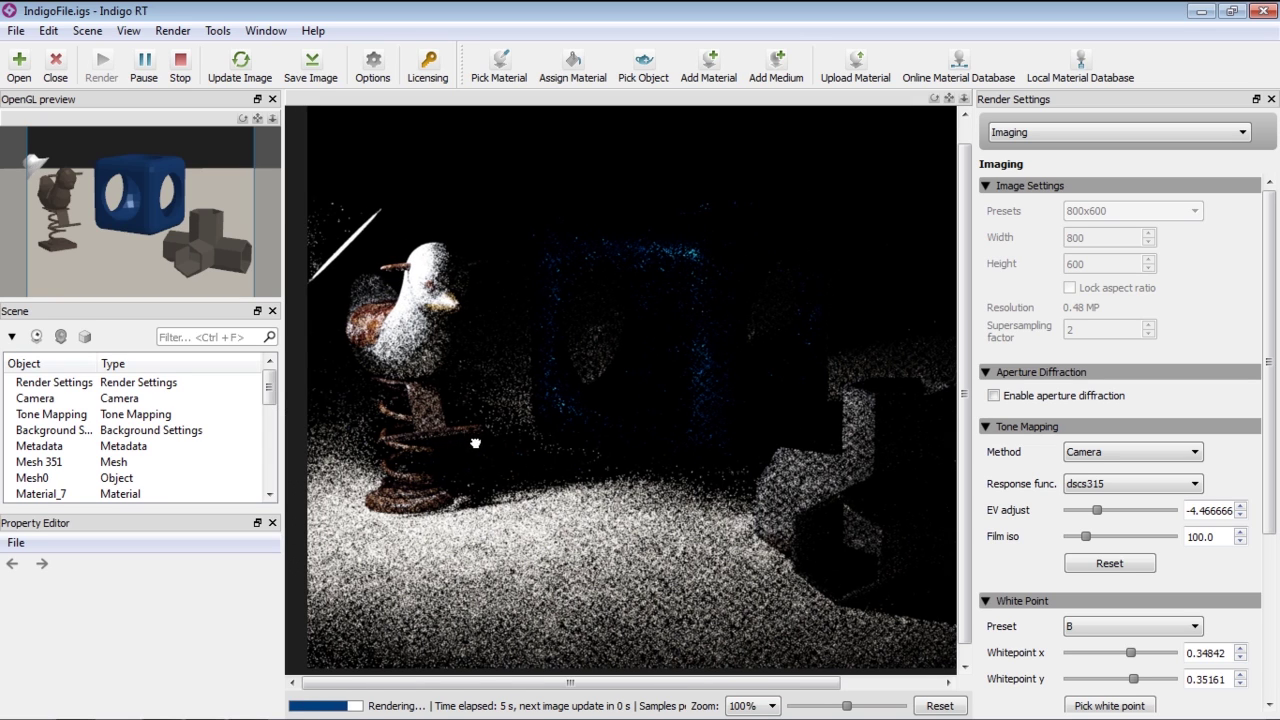
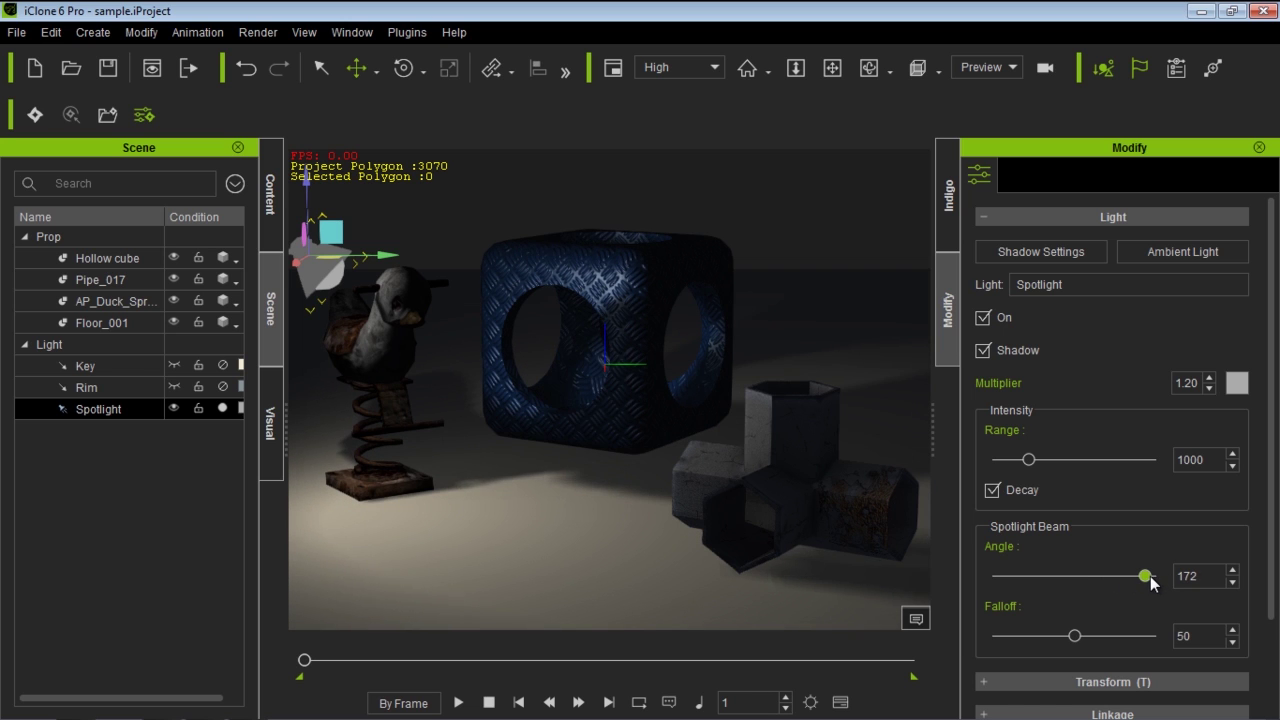
Set the spotlight's beam angle to 178 and its falloff to 36, and render the scene again in Indigo RT.
mouse_move(1081, 637)
mouse_down()
mouse_move(1128, 637)
mouse_move(992, 640)
mouse_move(1058, 636)
mouse_up()
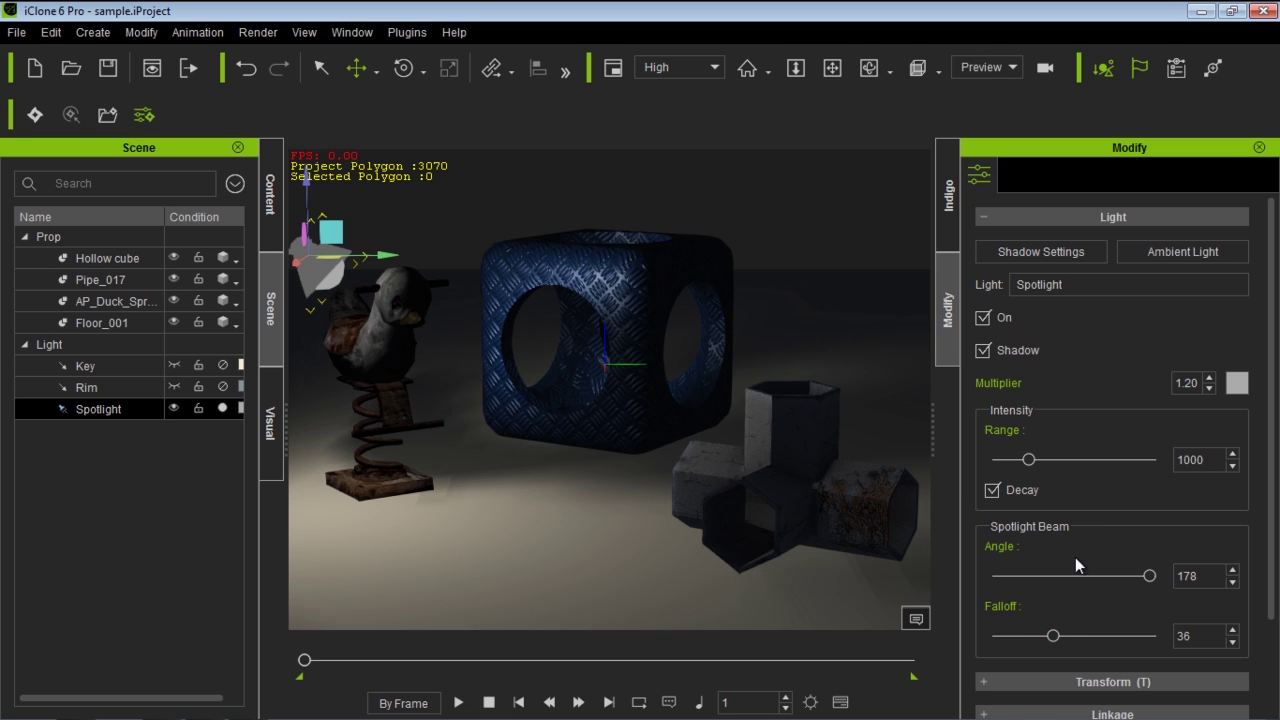
click(37, 116)
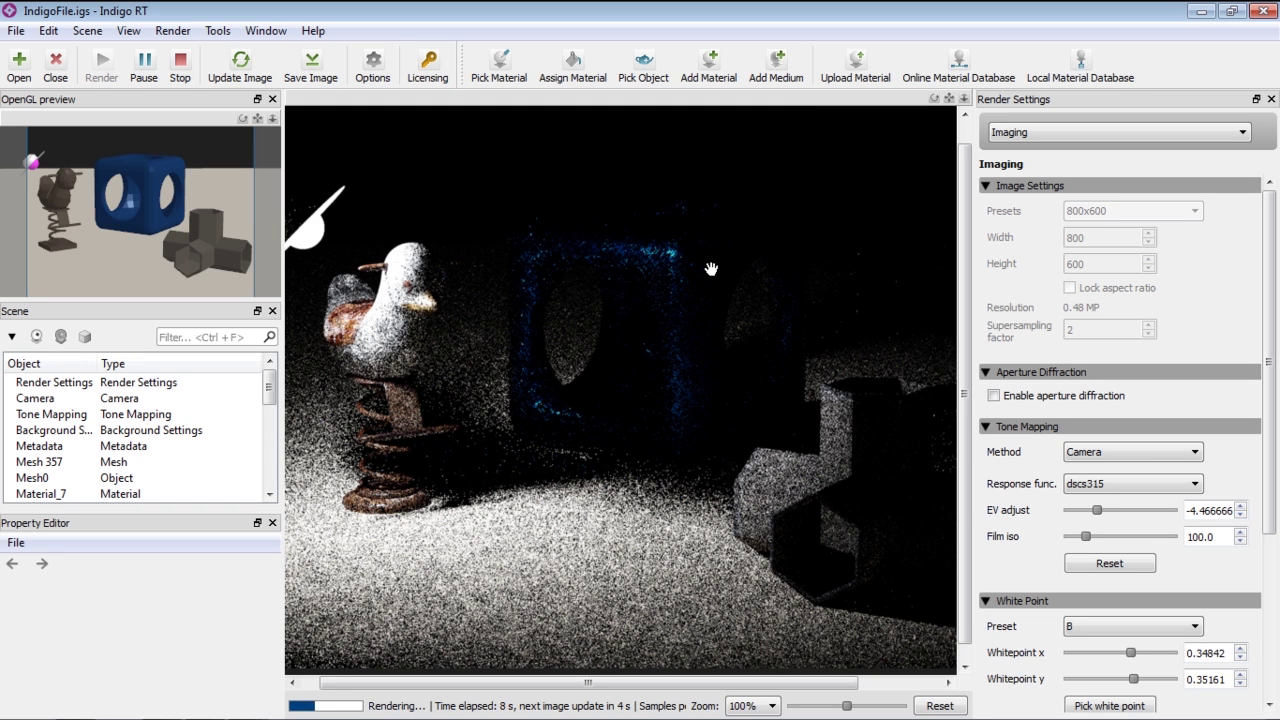
Compare the original and the widened-beam spotlight renders by alternating between the two Indigo RT windows, and stop the newer render.
key(alt+Tab)
key(alt+Tab)
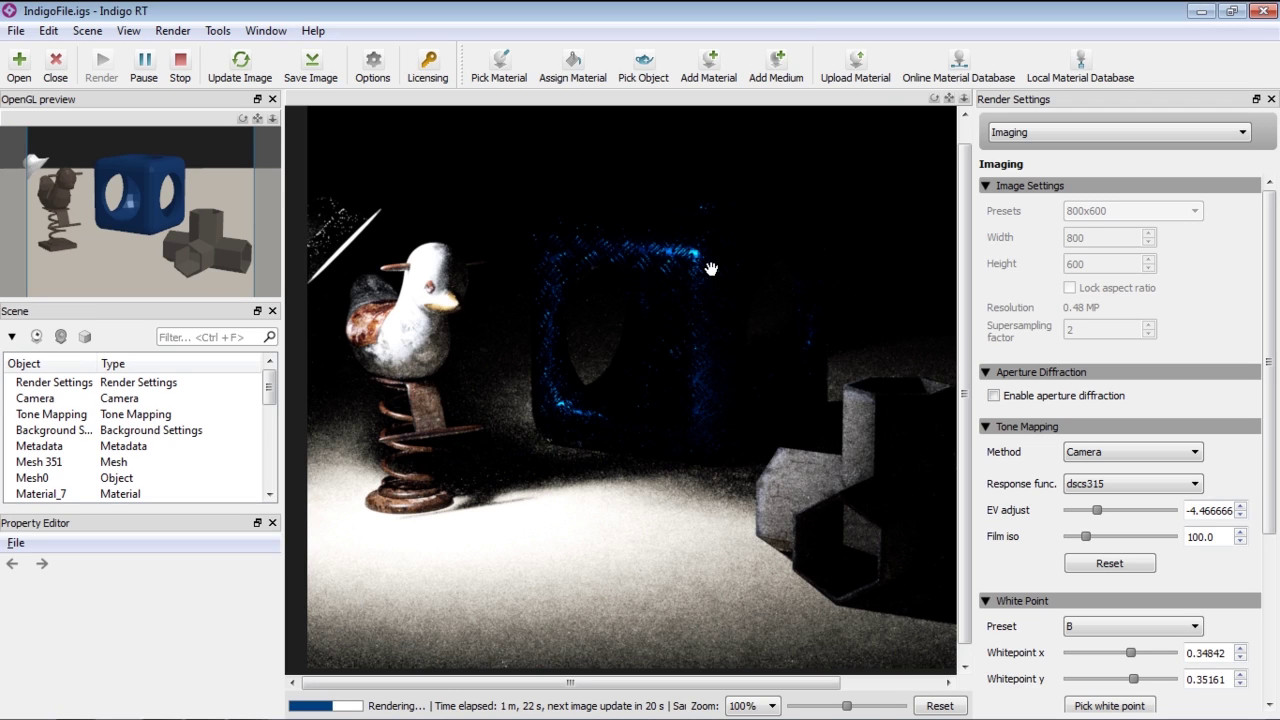
key(alt+Tab)
key(alt+Tab)
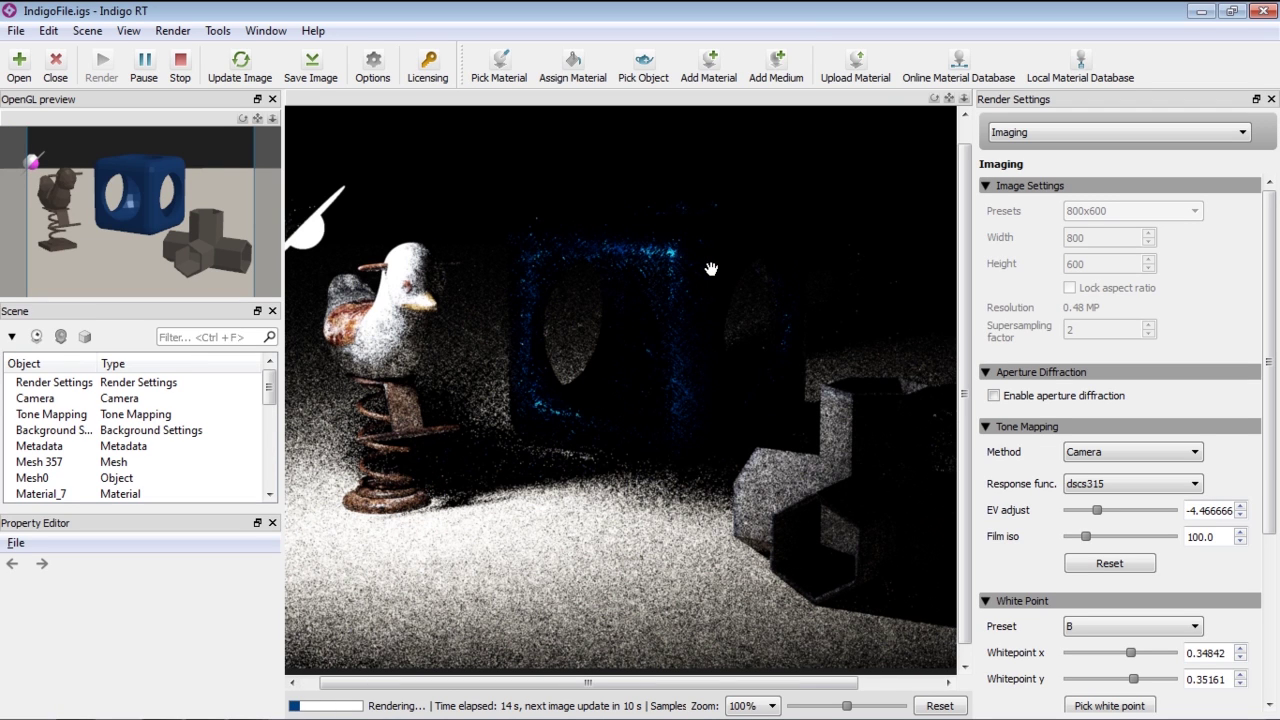
key(alt+Tab)
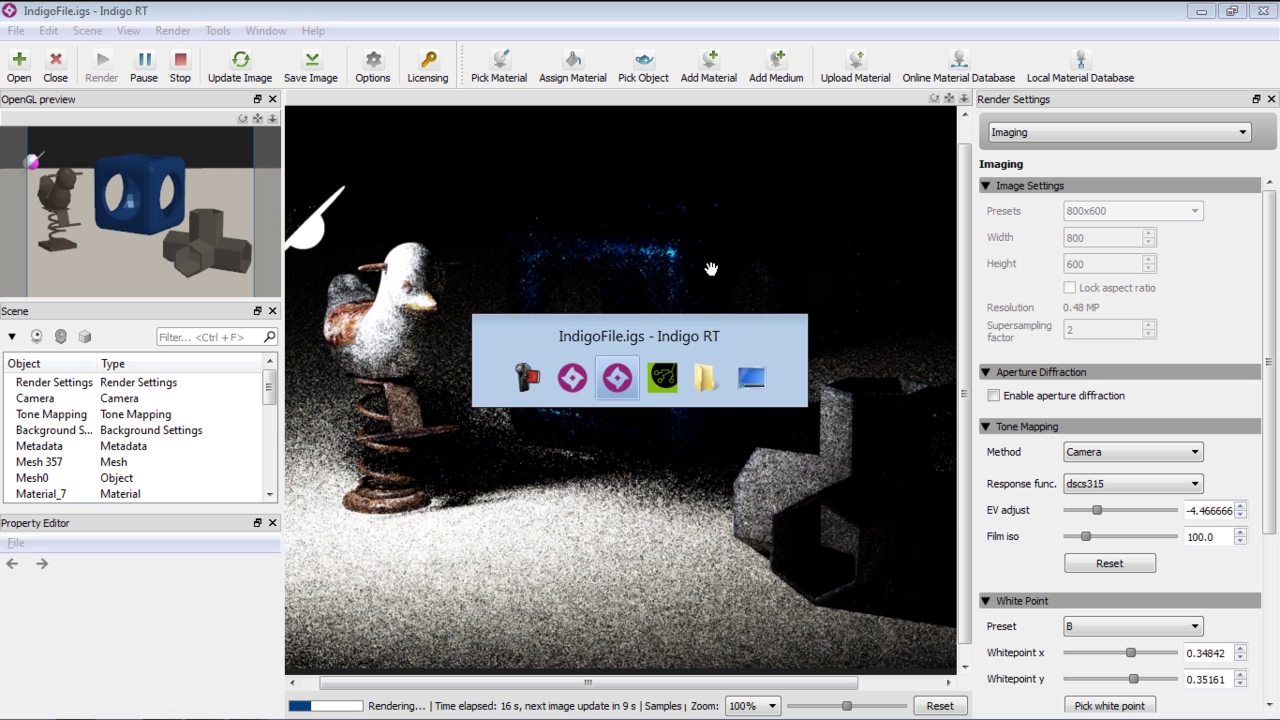
key(alt+Tab)
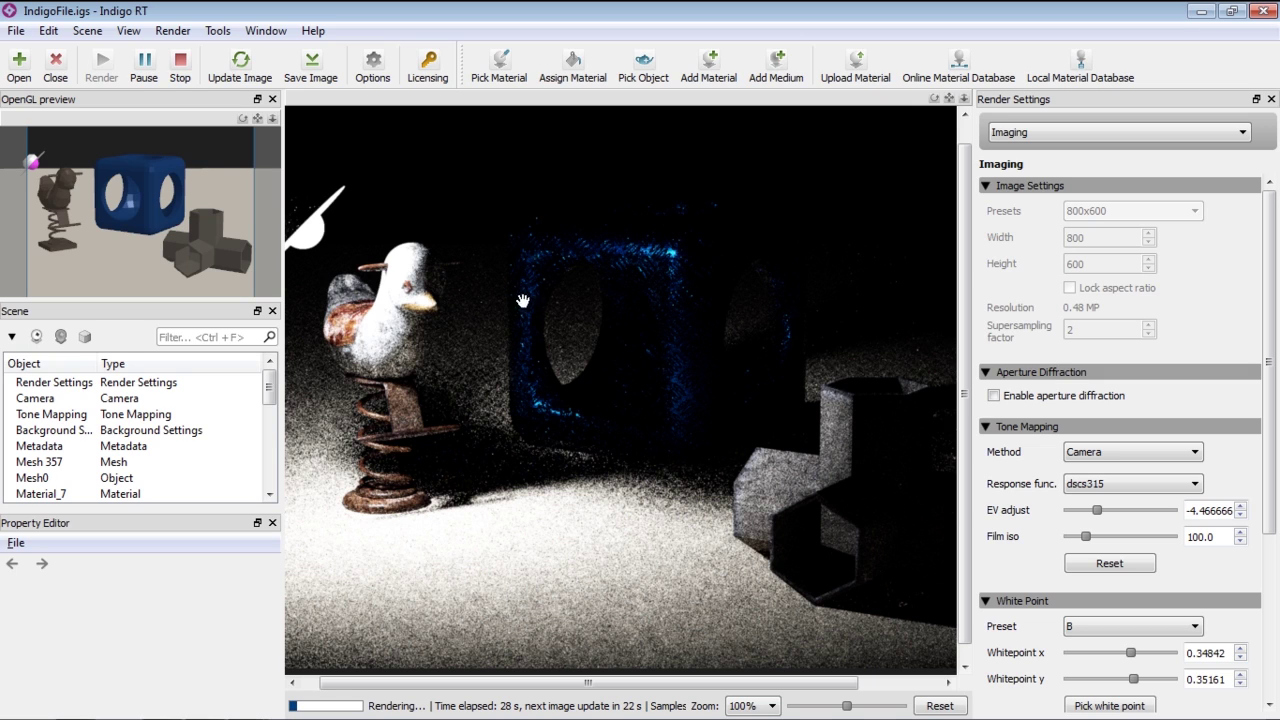
key(alt+Tab)
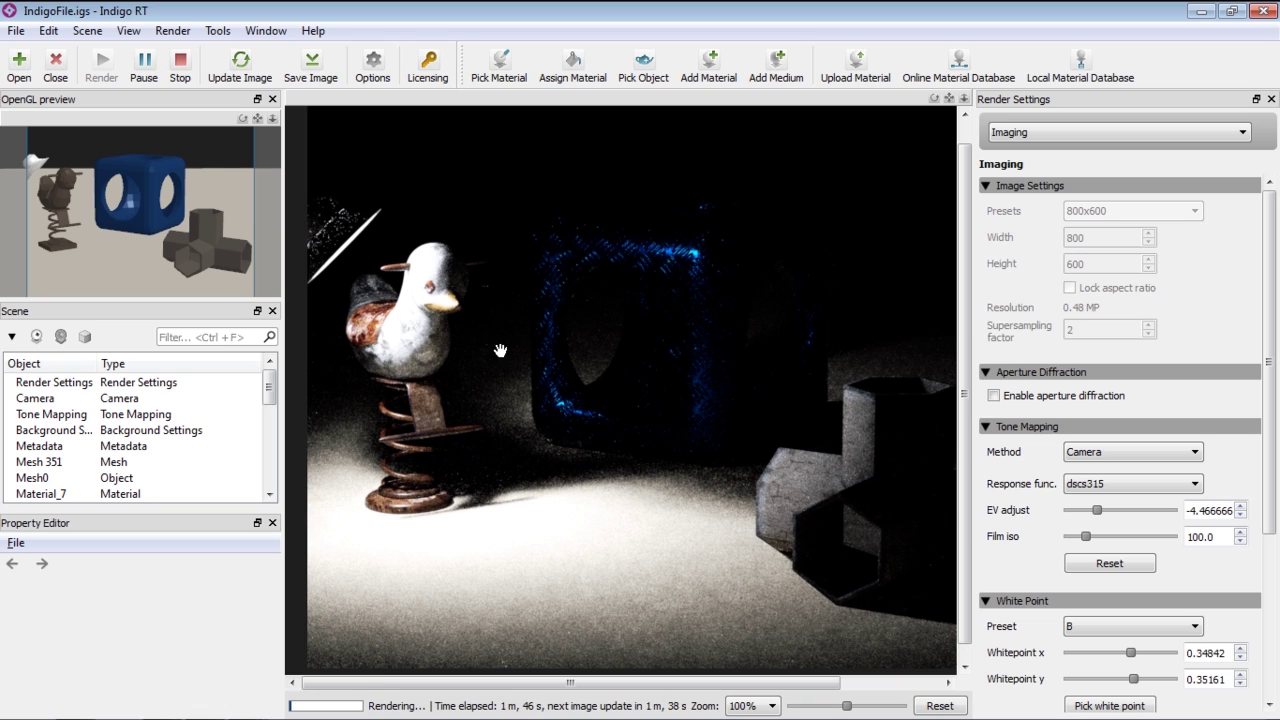
key(alt+Tab)
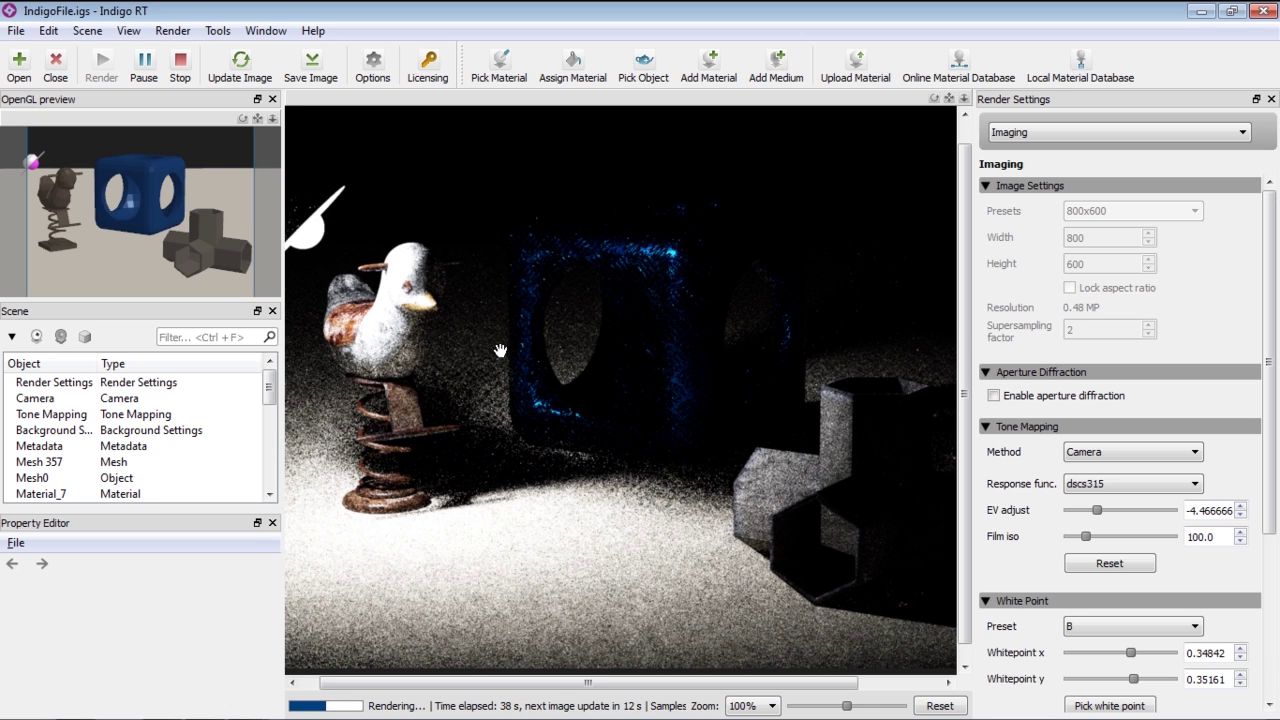
click(180, 64)
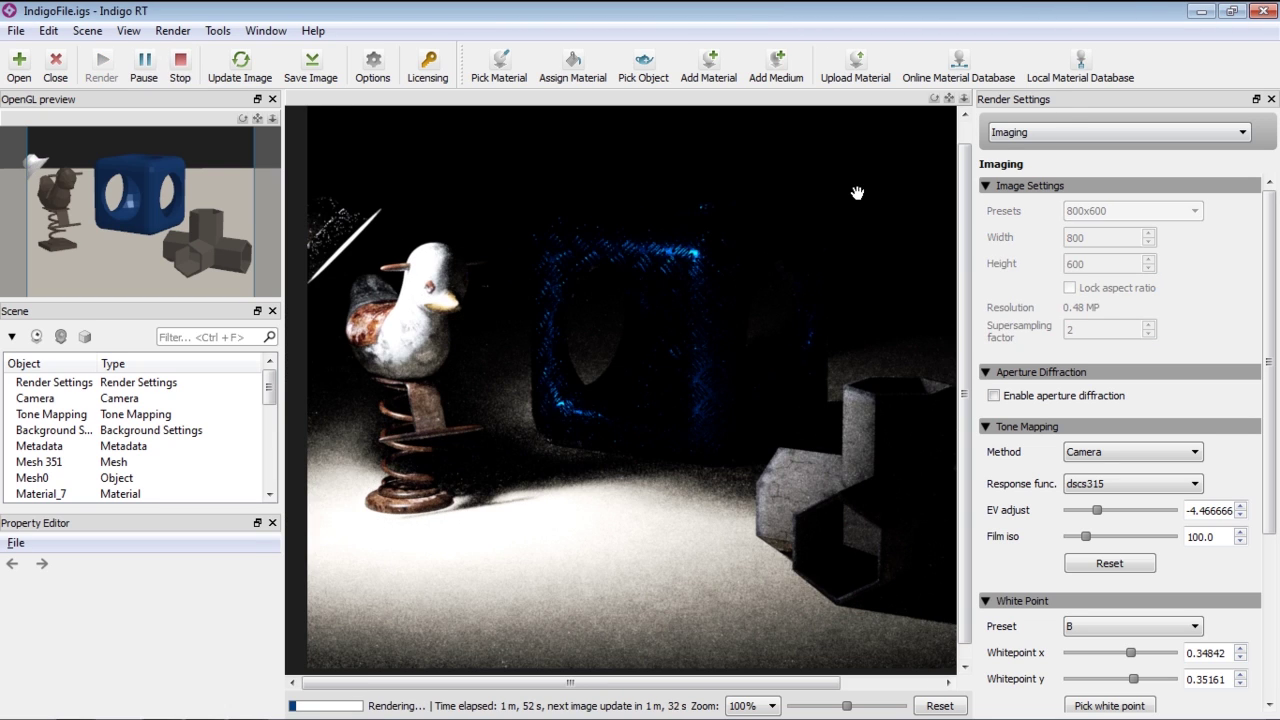
Switch to iClone, set the spotlight's range to 4474 and its falloff to 12, and render the scene in Indigo RT.
key(alt+Tab)
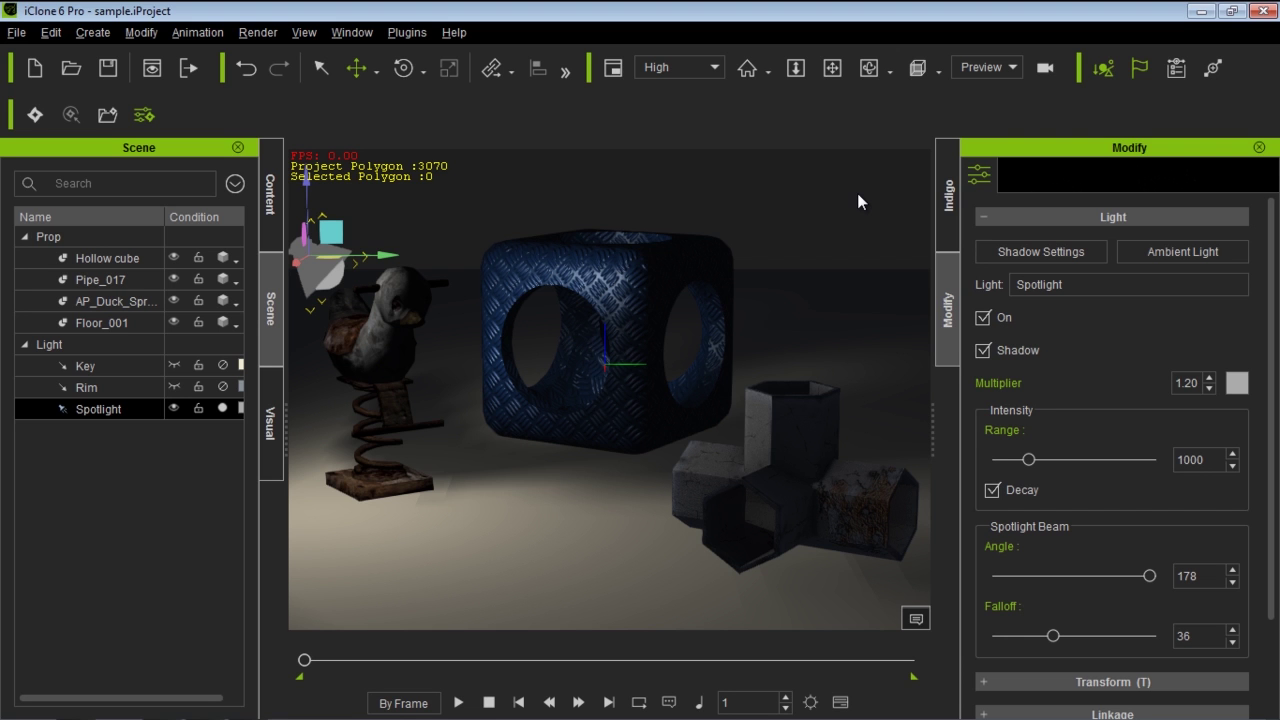
drag(1029, 456, 1138, 470)
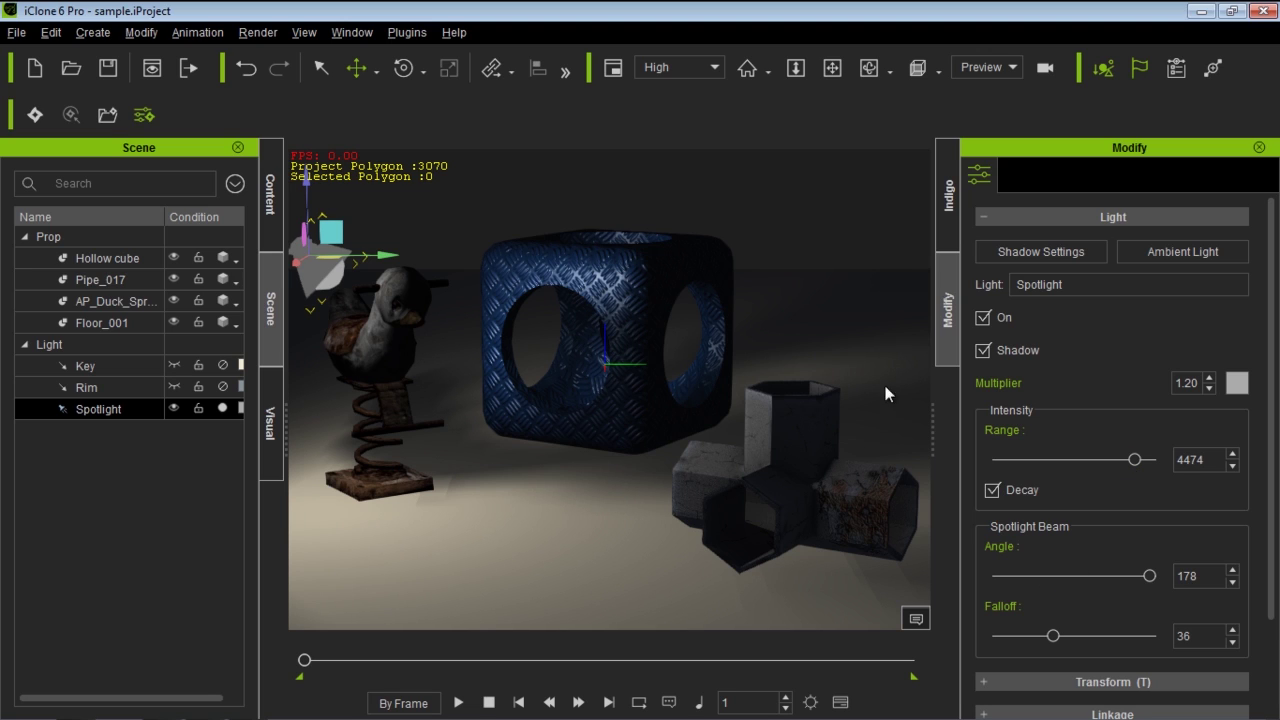
drag(1055, 636, 1015, 640)
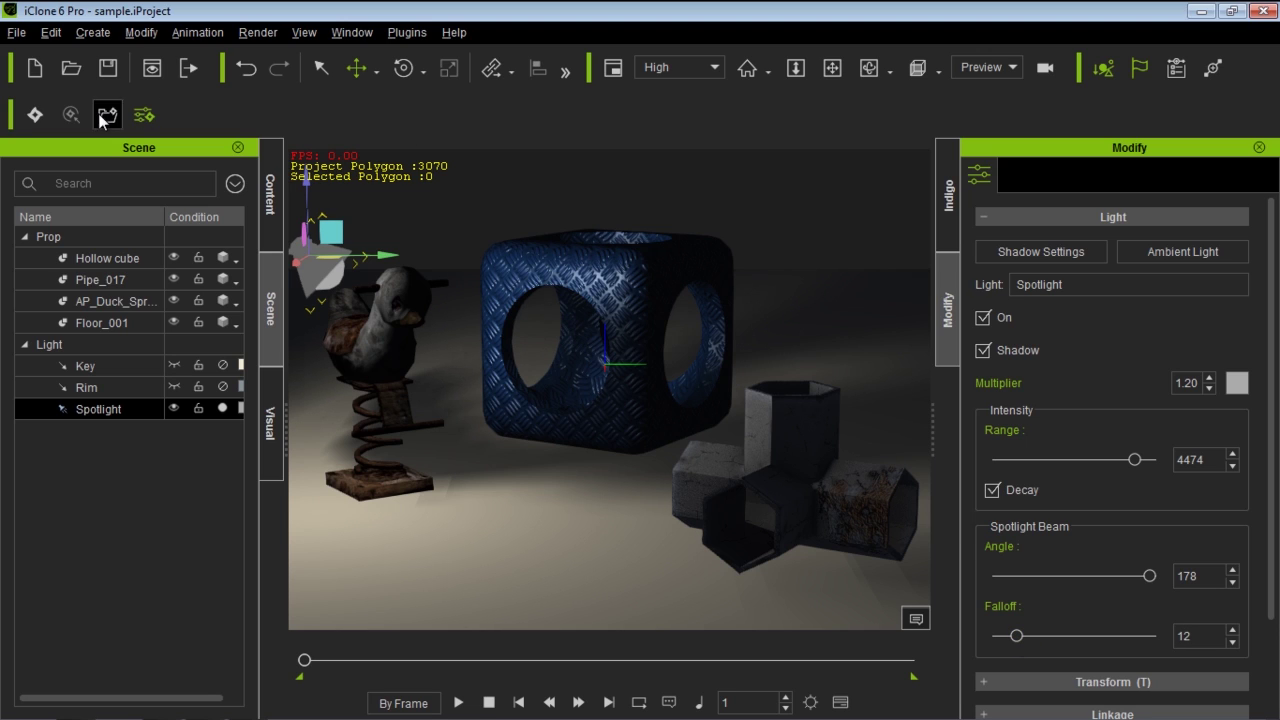
click(35, 116)
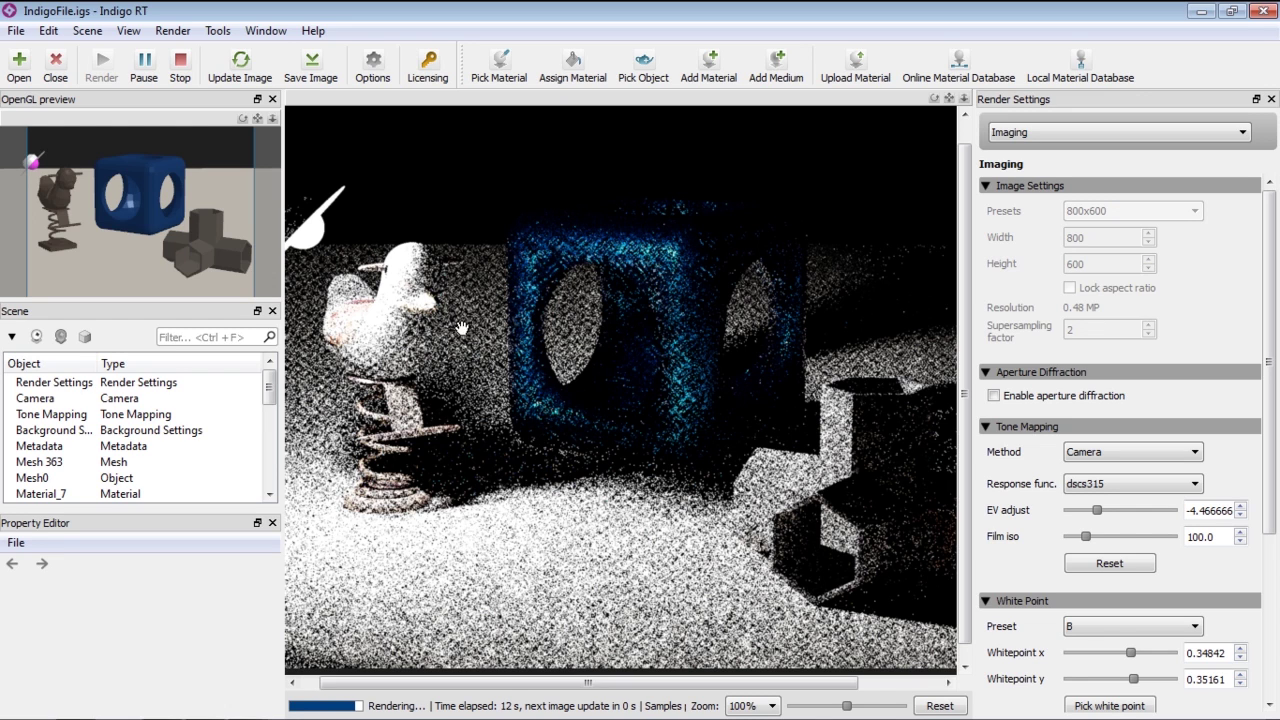
Compare the long-range spotlight render with the earlier one by alternating between the Indigo RT windows, and stop the newer render.
key(alt+Tab)
key(alt+Tab)
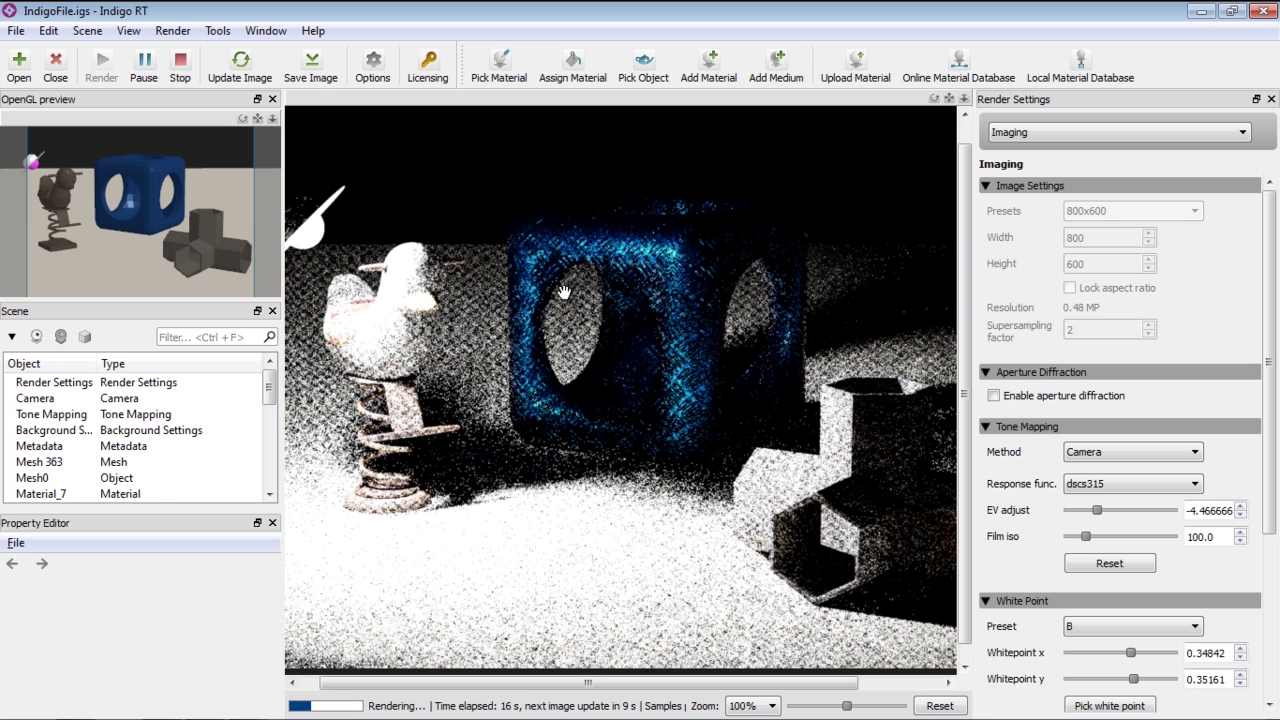
key(alt+Tab)
key(alt+Tab)
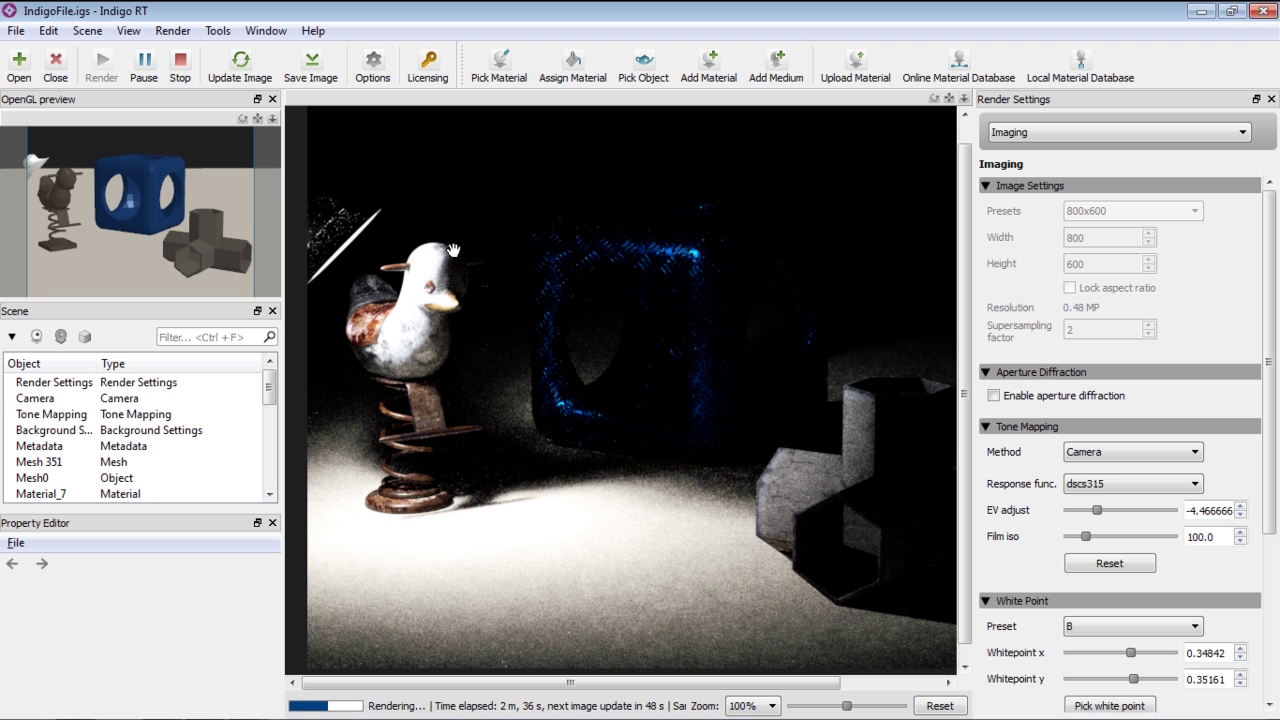
key(alt+Tab)
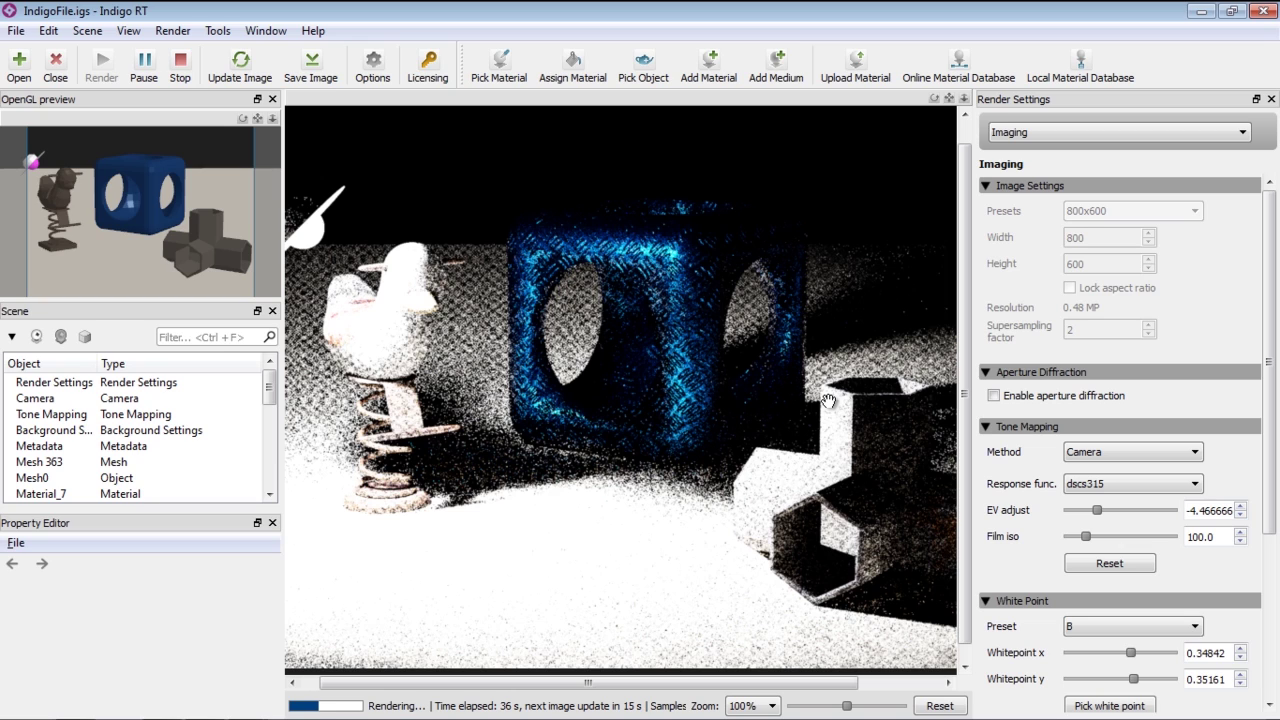
key(alt+Tab)
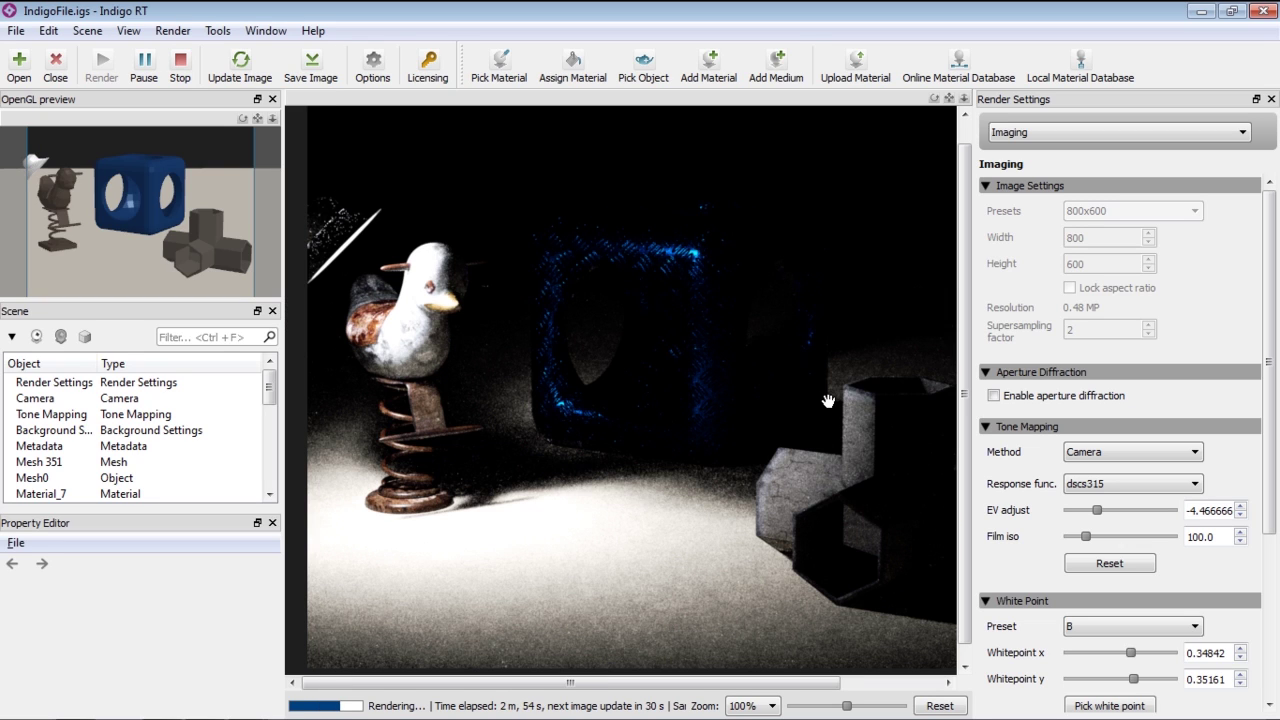
key(alt+Tab)
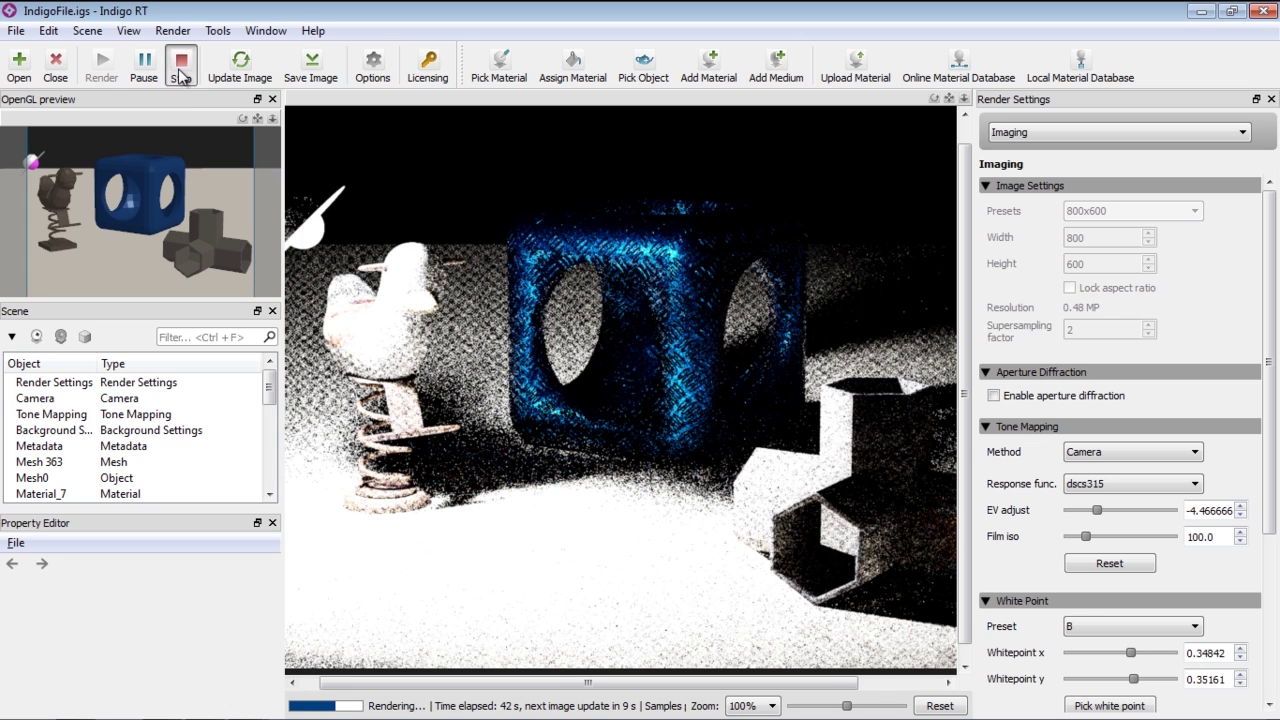
click(181, 77)
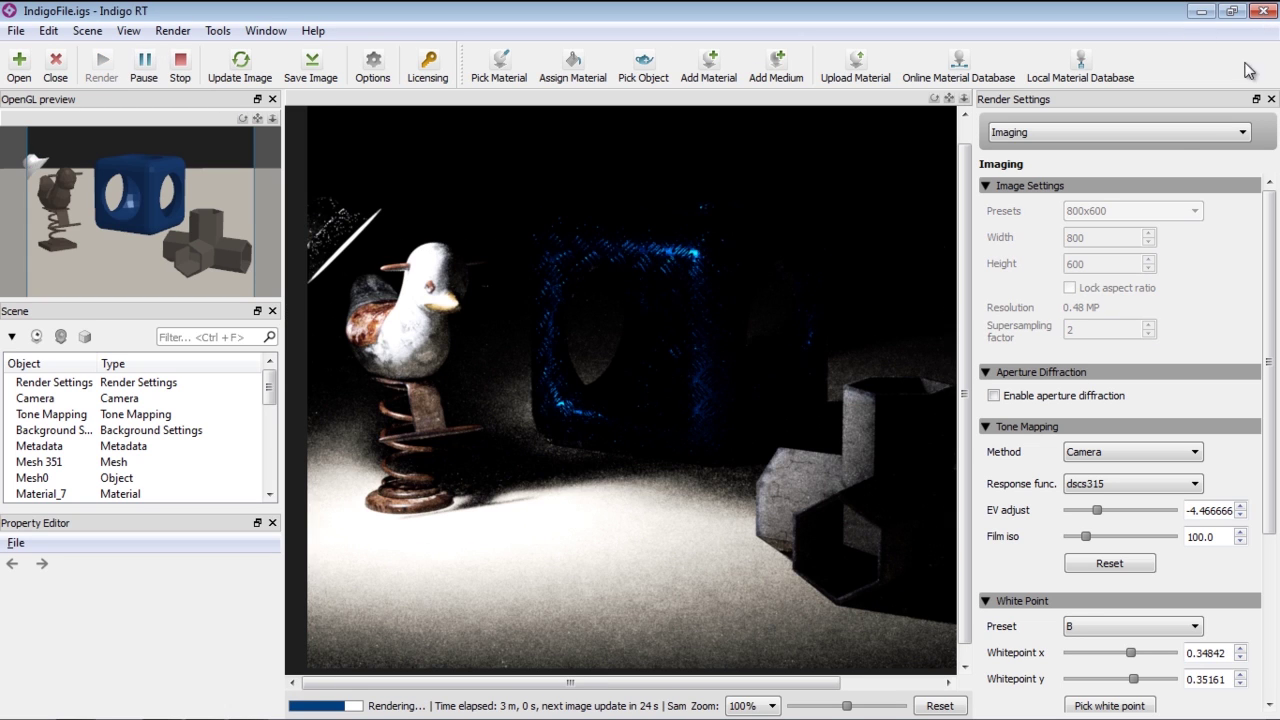
Switch to iClone and set the spotlight's range to 614, its colour to blue #2230aa and its multiplier to 2.
key(alt+Tab)
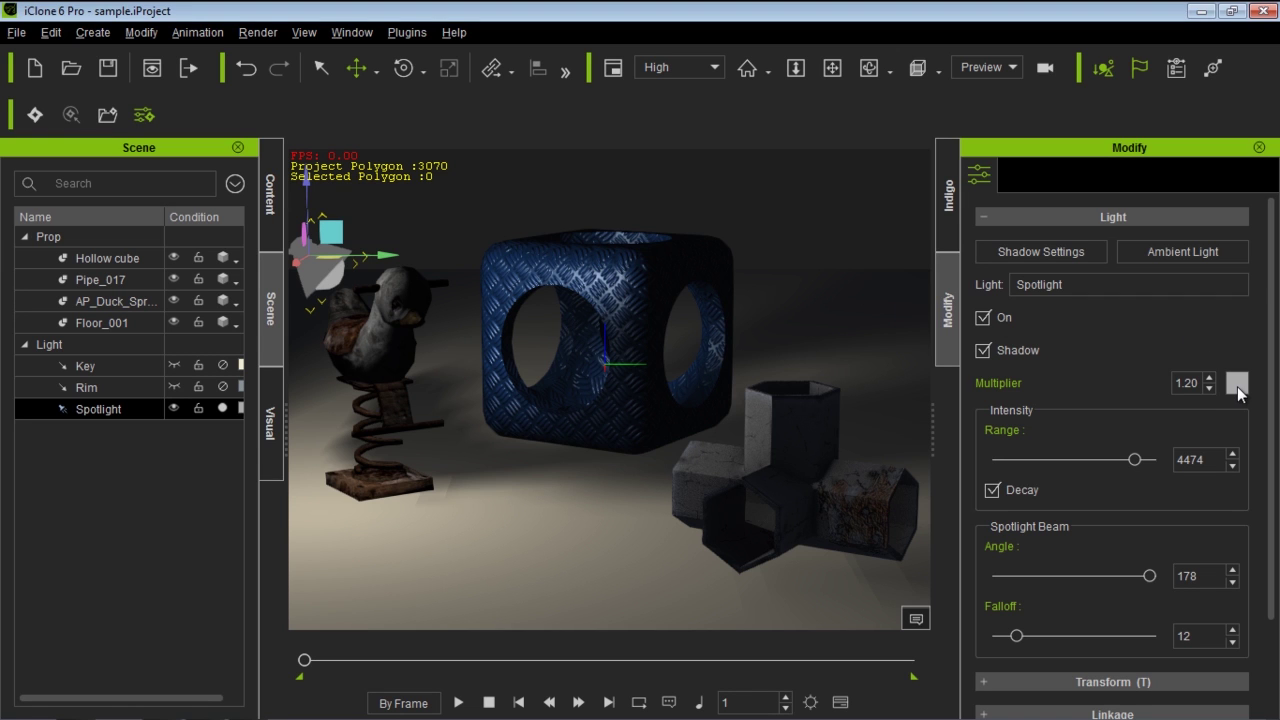
drag(1136, 460, 1016, 465)
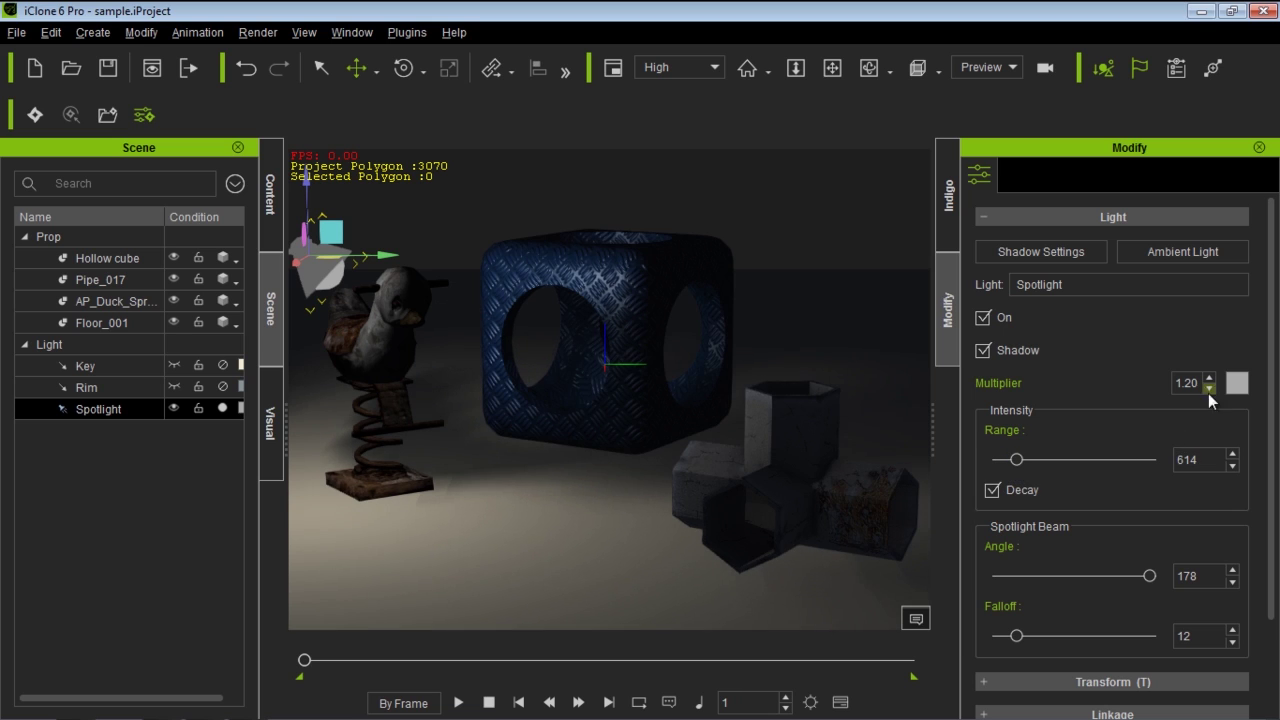
click(1238, 384)
drag(799, 312, 692, 230)
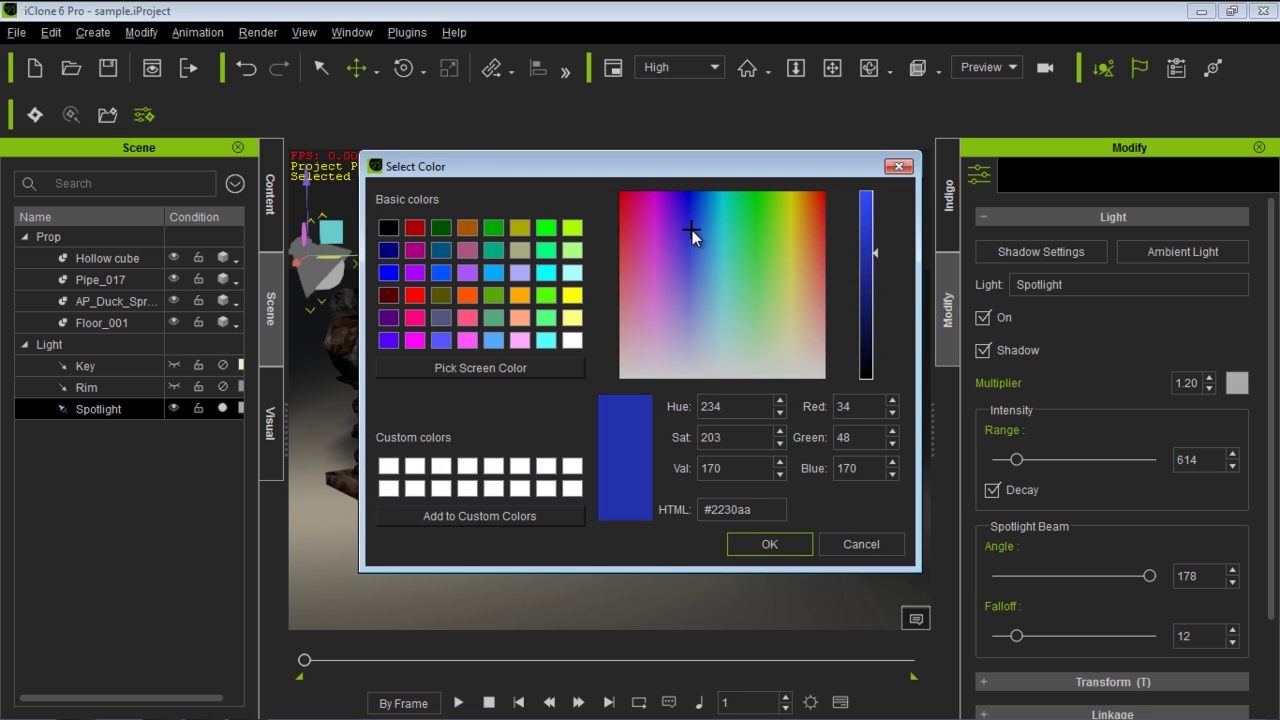
click(763, 542)
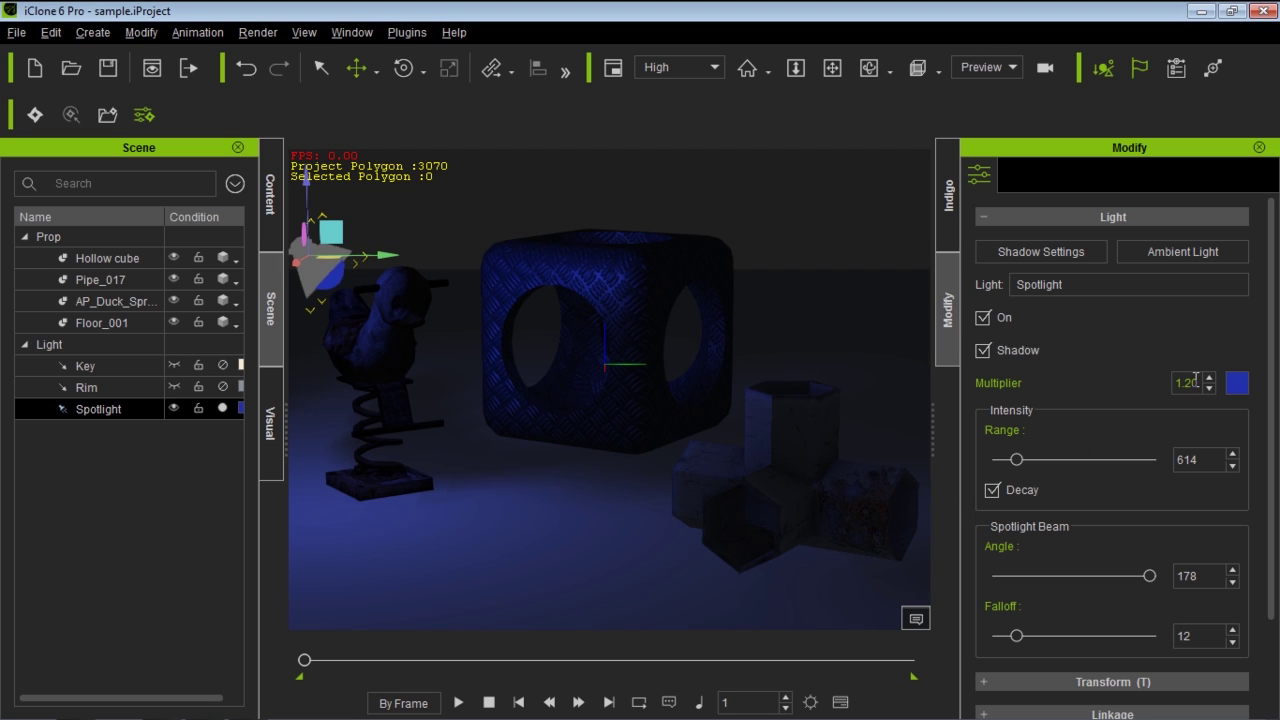
drag(1199, 381, 1145, 390)
text(2)
key(Return)
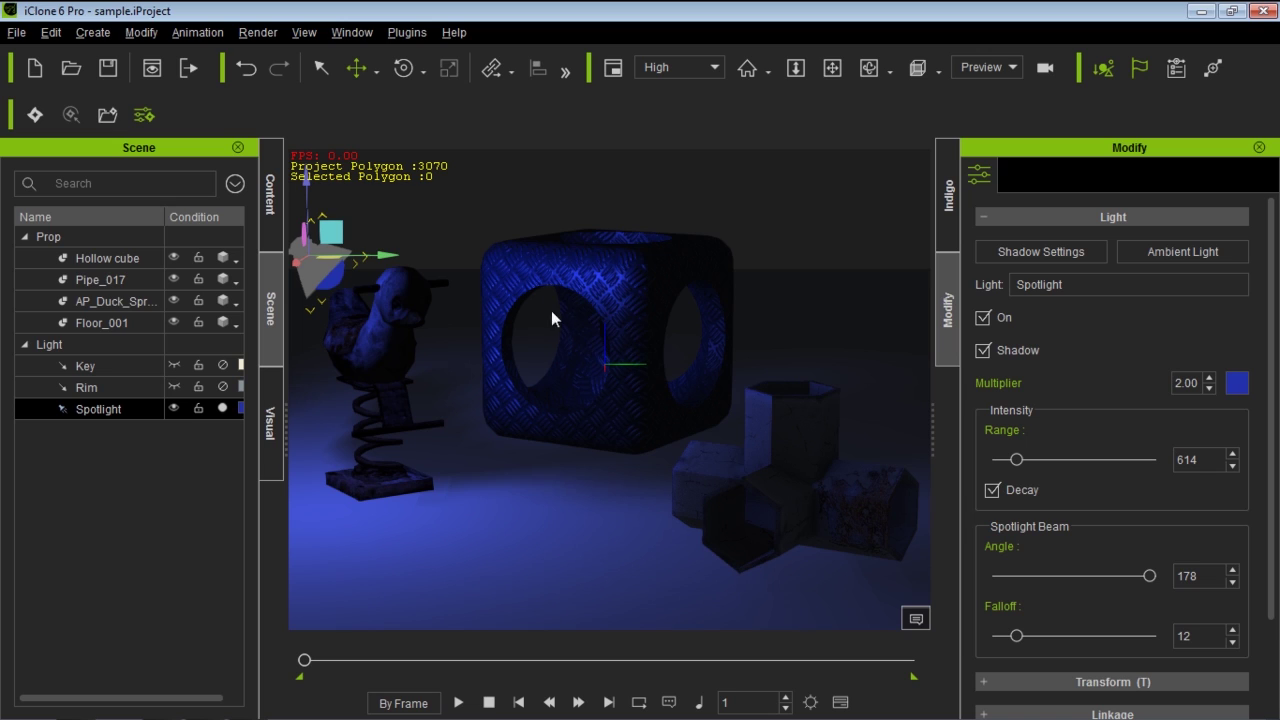
Render the blue spotlit scene in Indigo RT, and stop and close the render after viewing it.
click(40, 114)
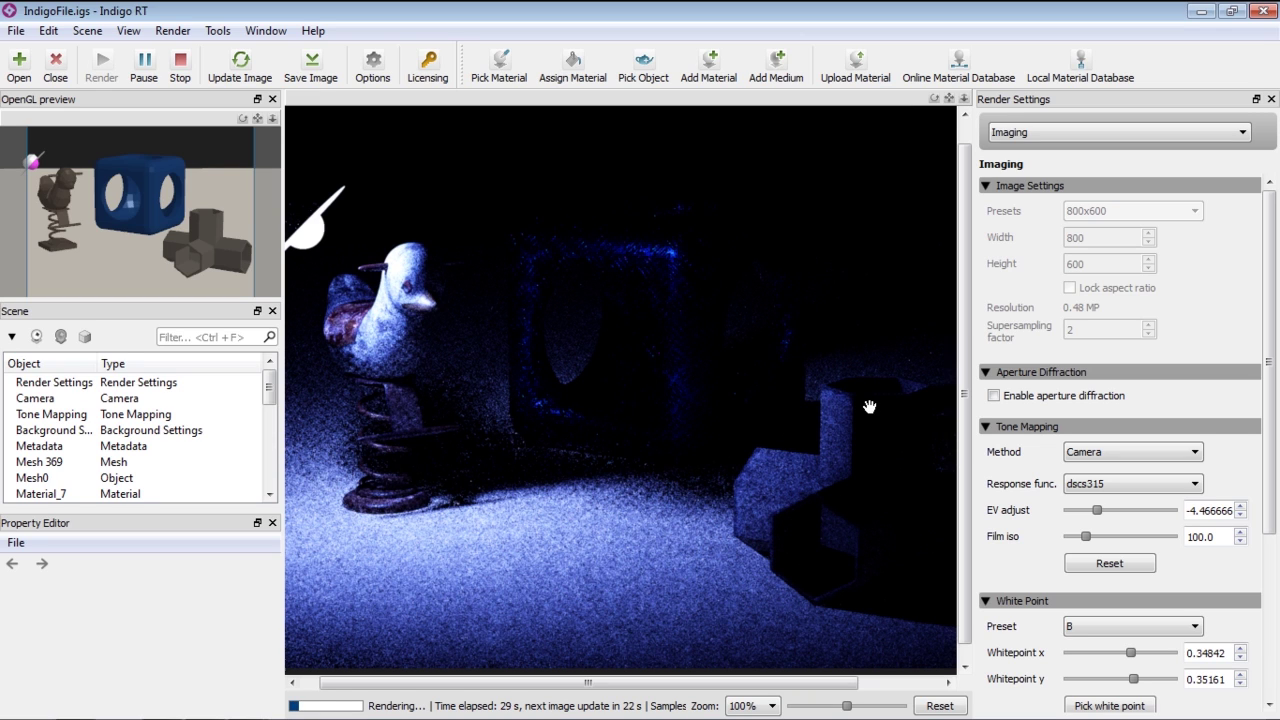
click(180, 65)
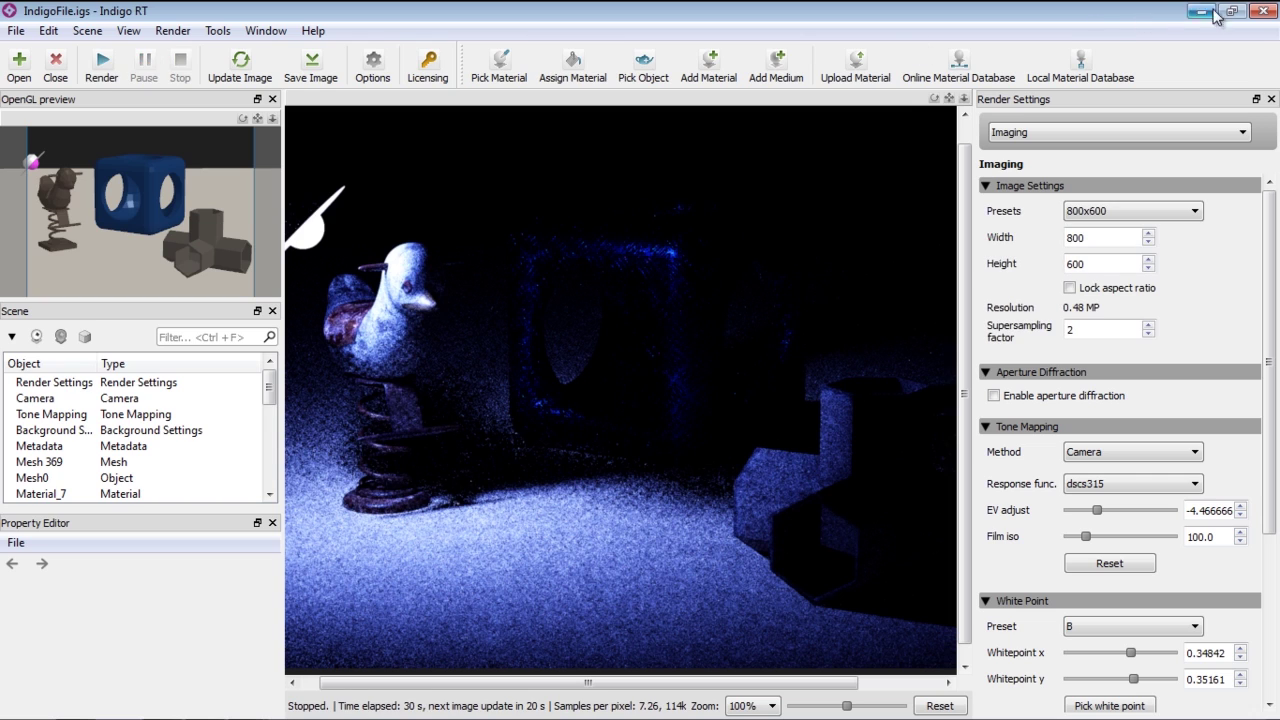
click(1266, 14)
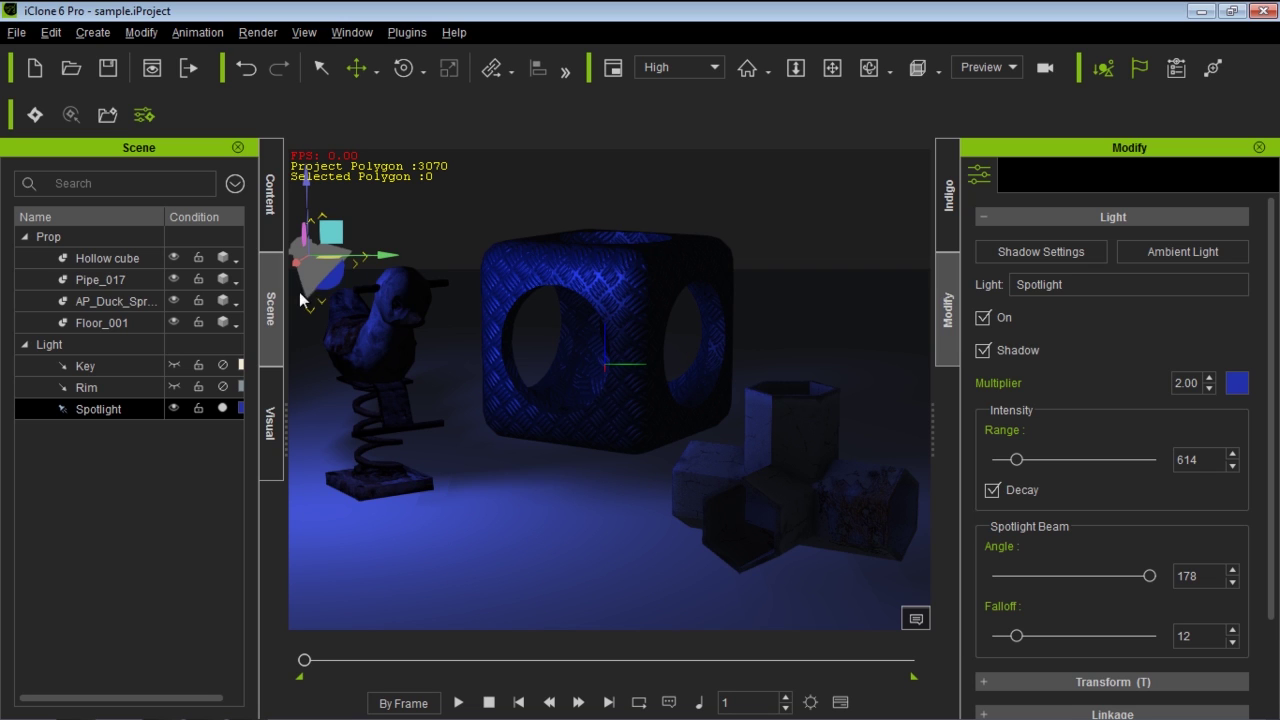
Delete the spotlight from the scene and add a point light in its place.
double_click(103, 408)
key(Delete)
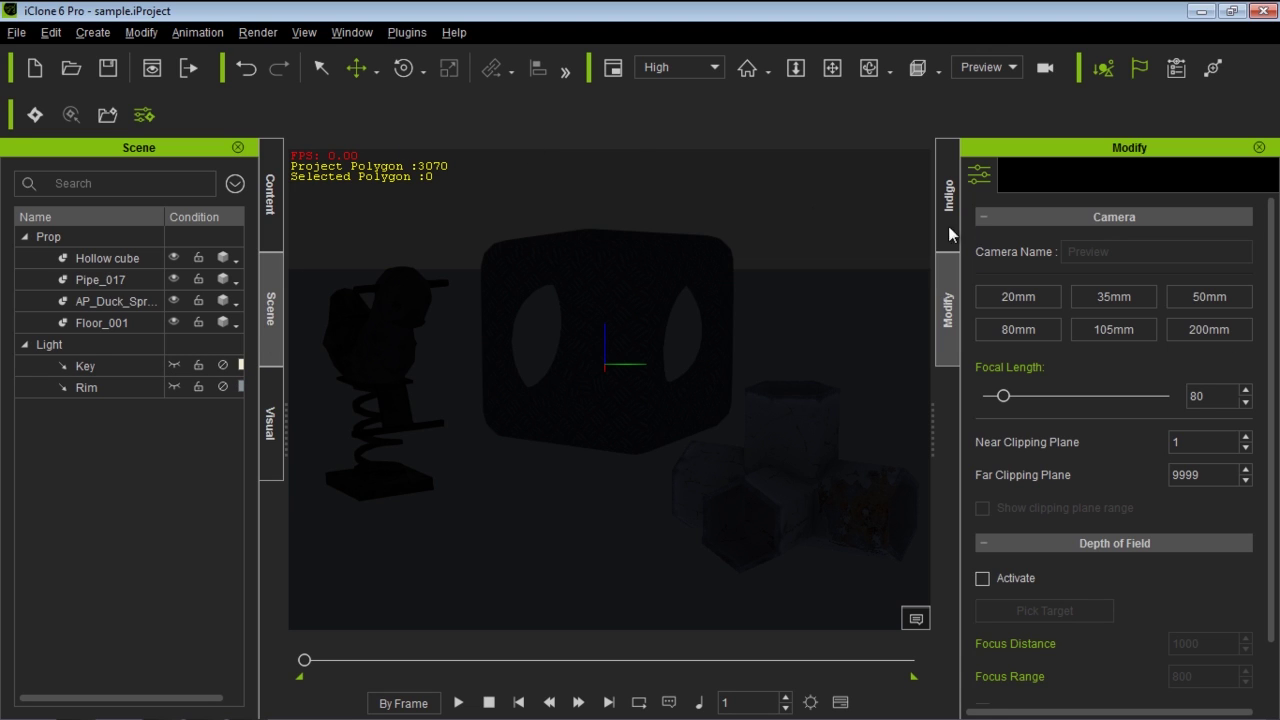
click(95, 34)
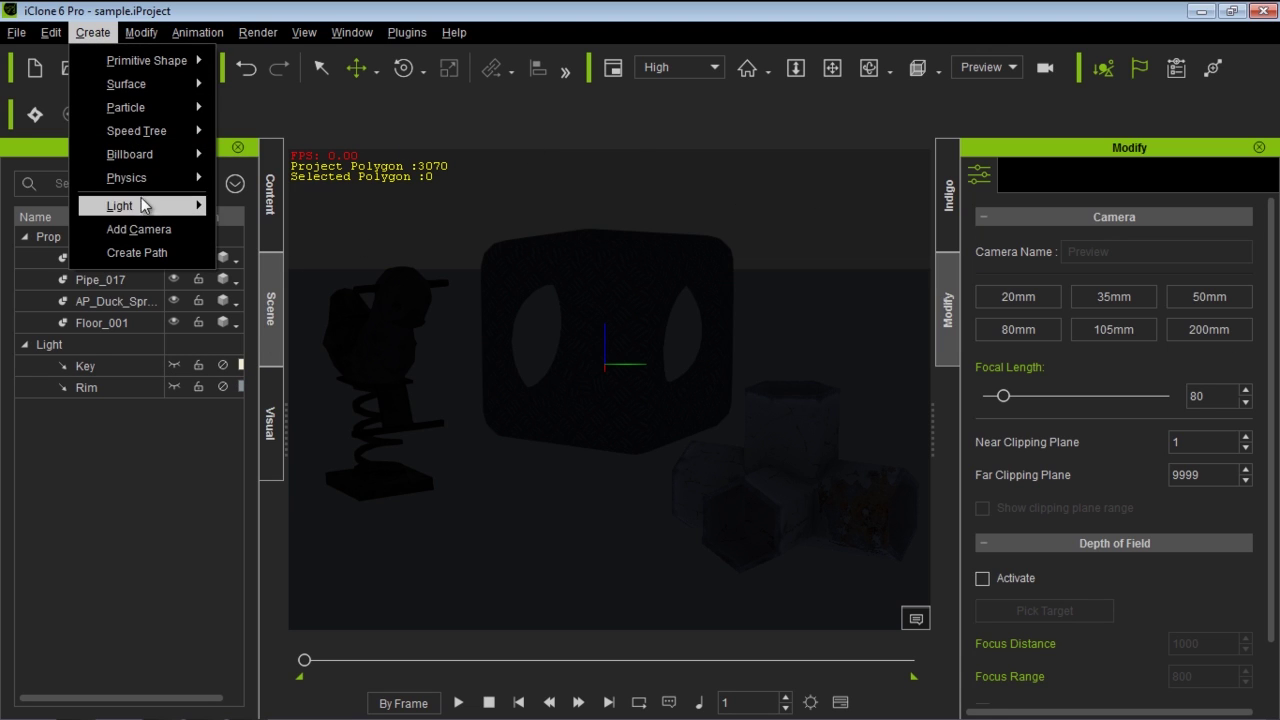
mouse_move(140, 208)
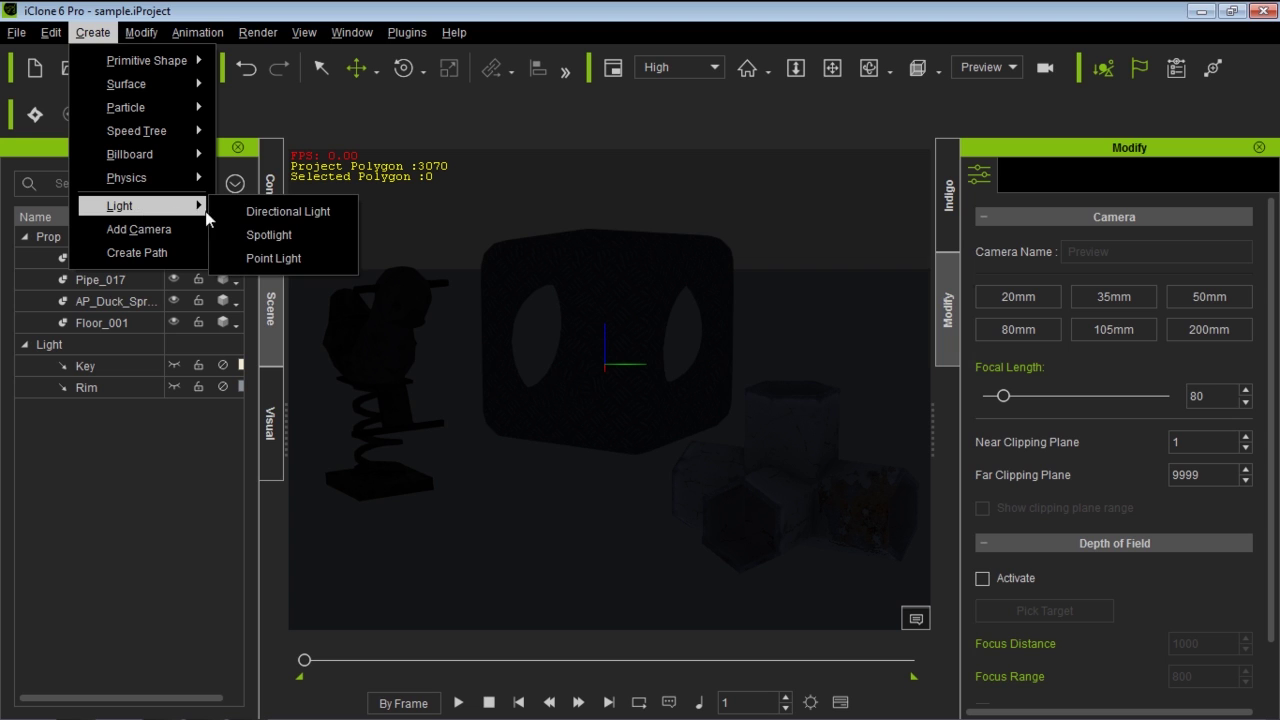
click(278, 259)
Move the point light behind the spring duck, out to the side away from the hollow cube.
drag(690, 388, 668, 402)
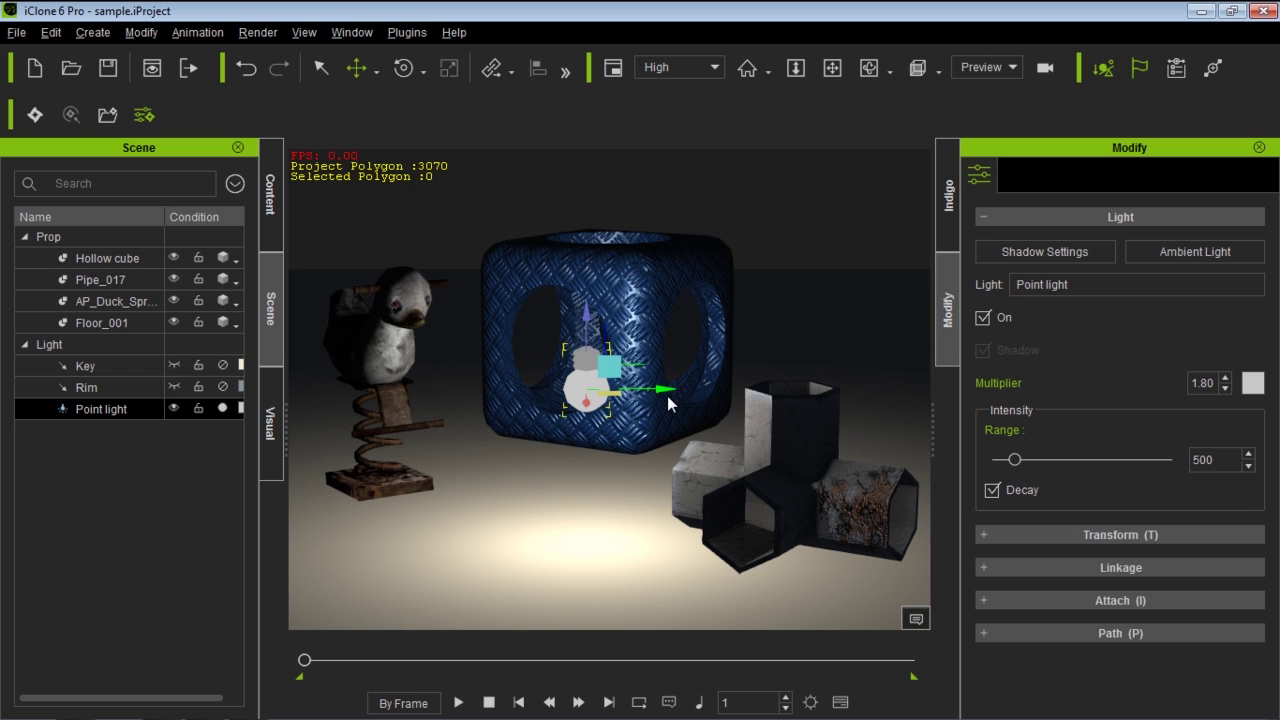
drag(667, 395, 644, 404)
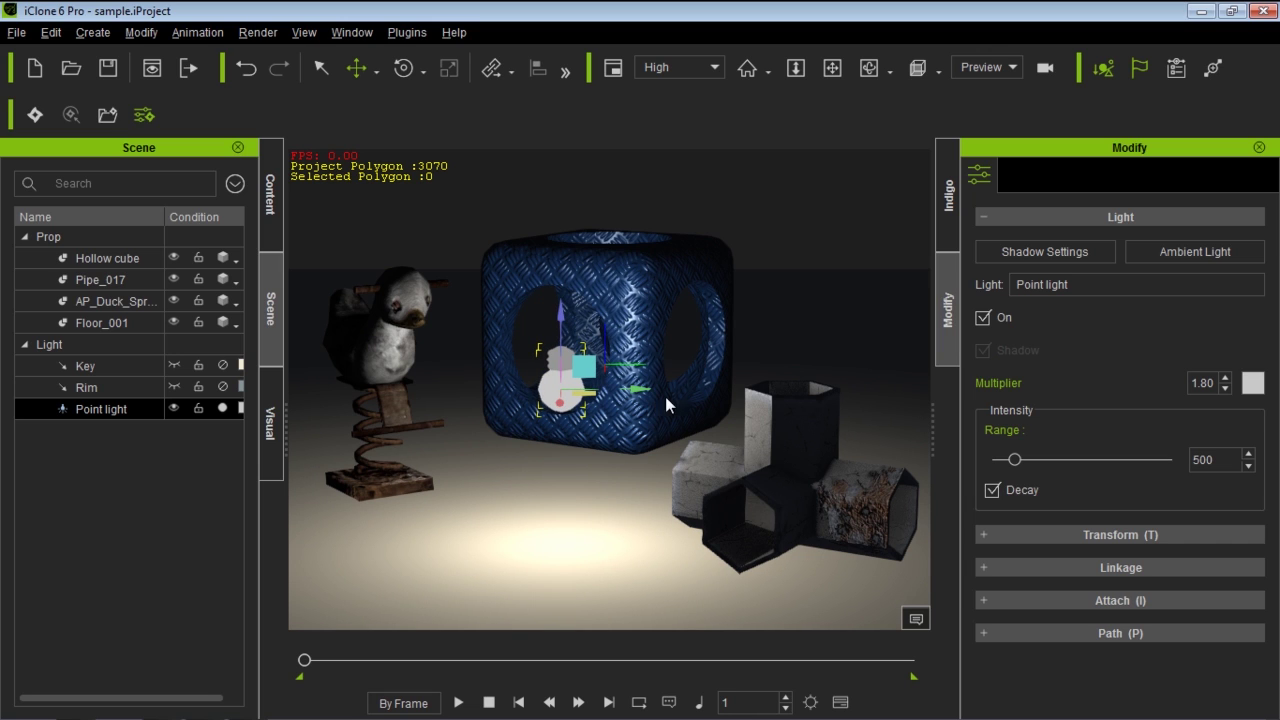
right_drag(678, 318, 658, 405)
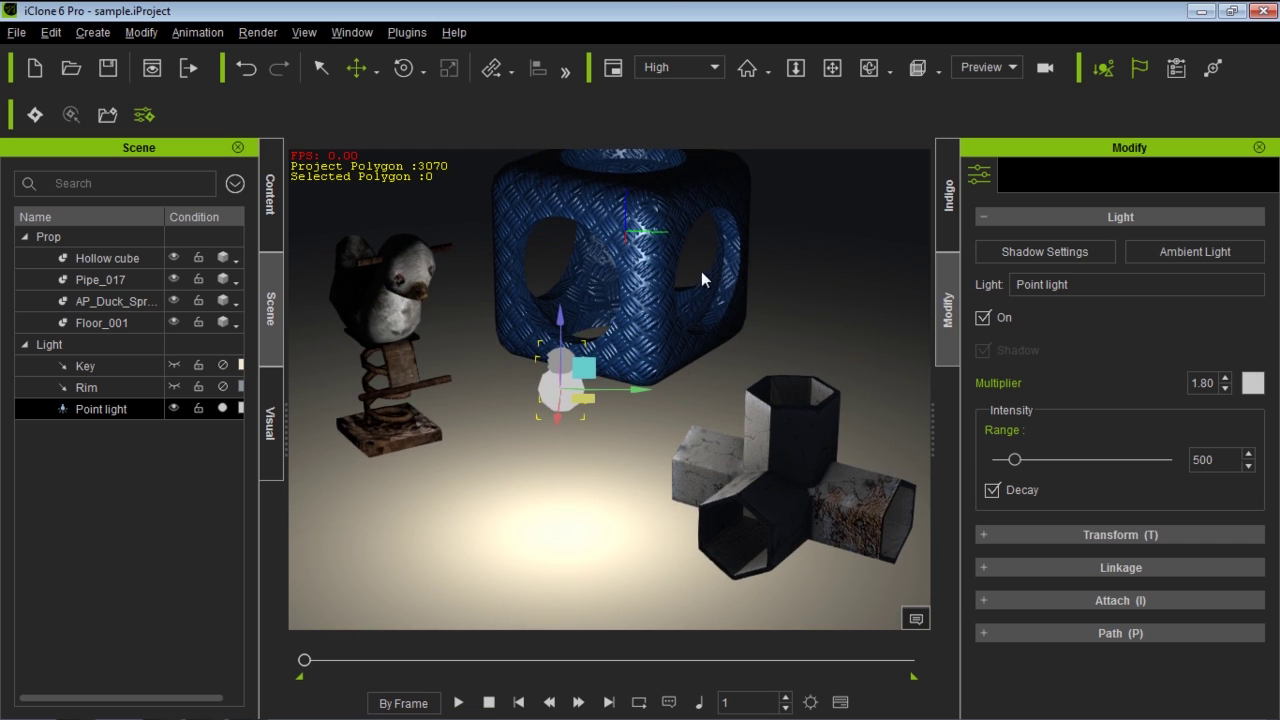
scroll(712, 300, down, 3)
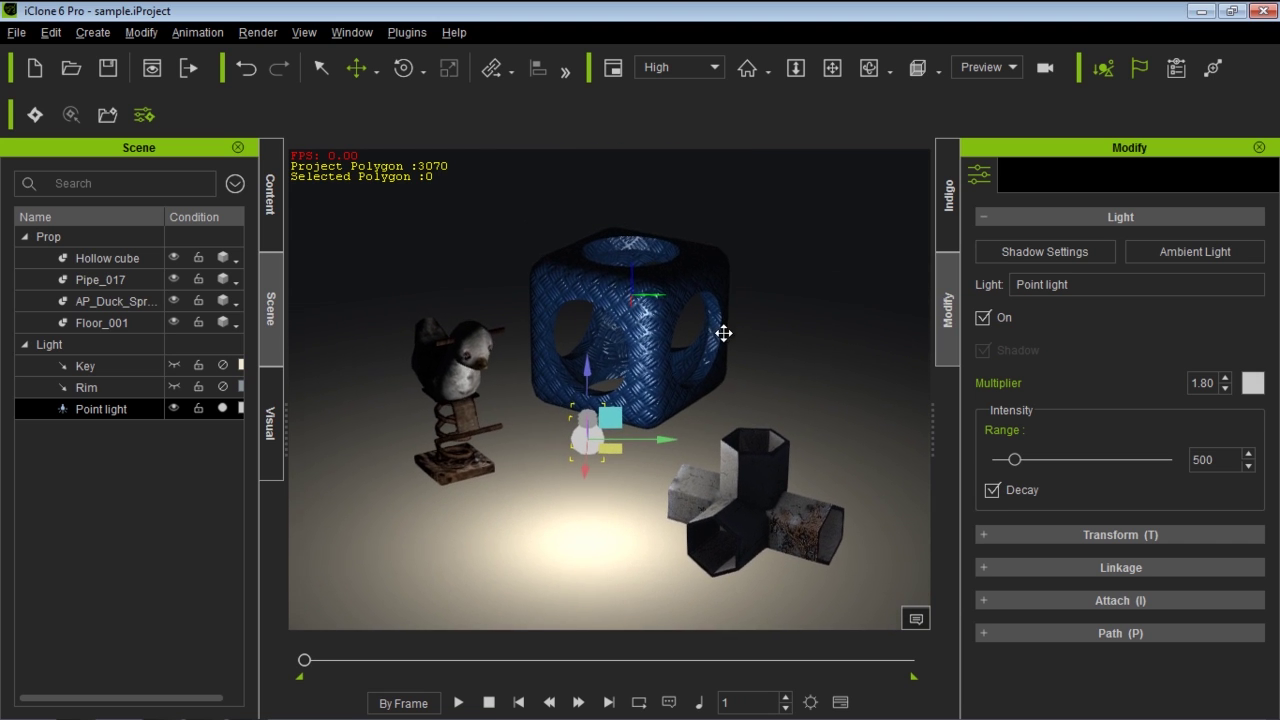
scroll(735, 332, down, 3)
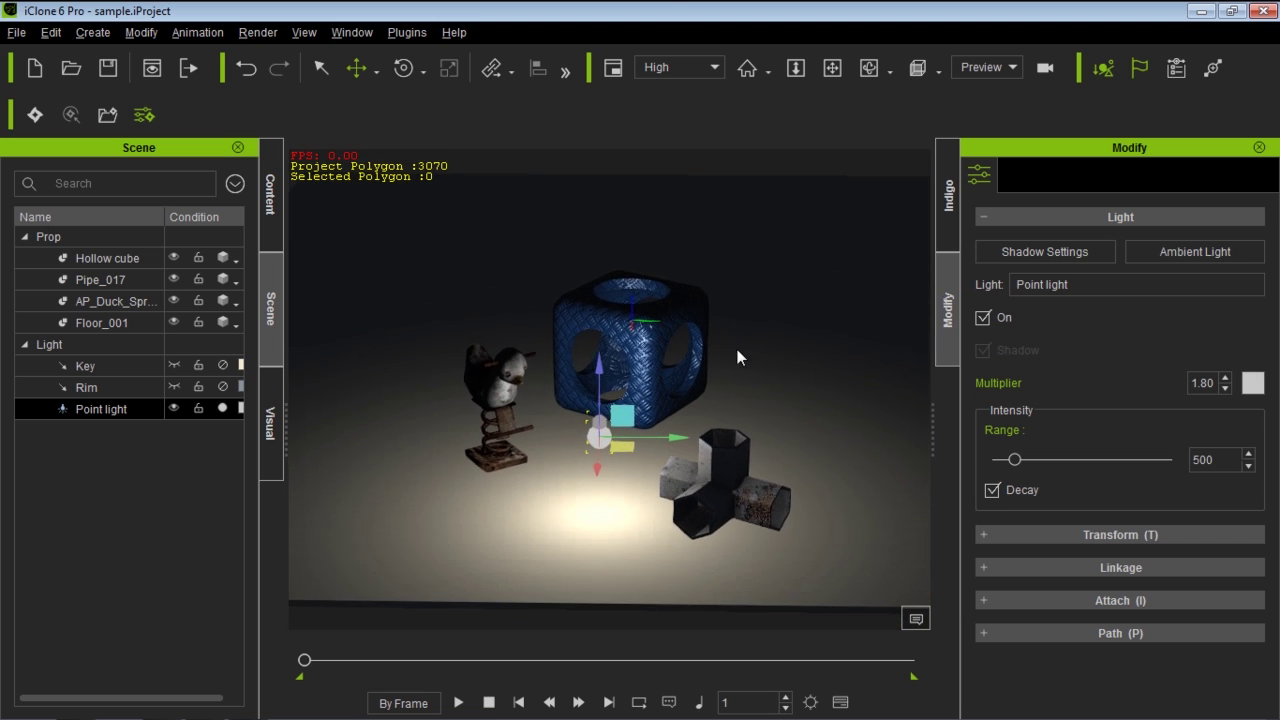
mouse_move(739, 386)
right_down()
mouse_move(728, 418)
mouse_move(728, 399)
right_up()
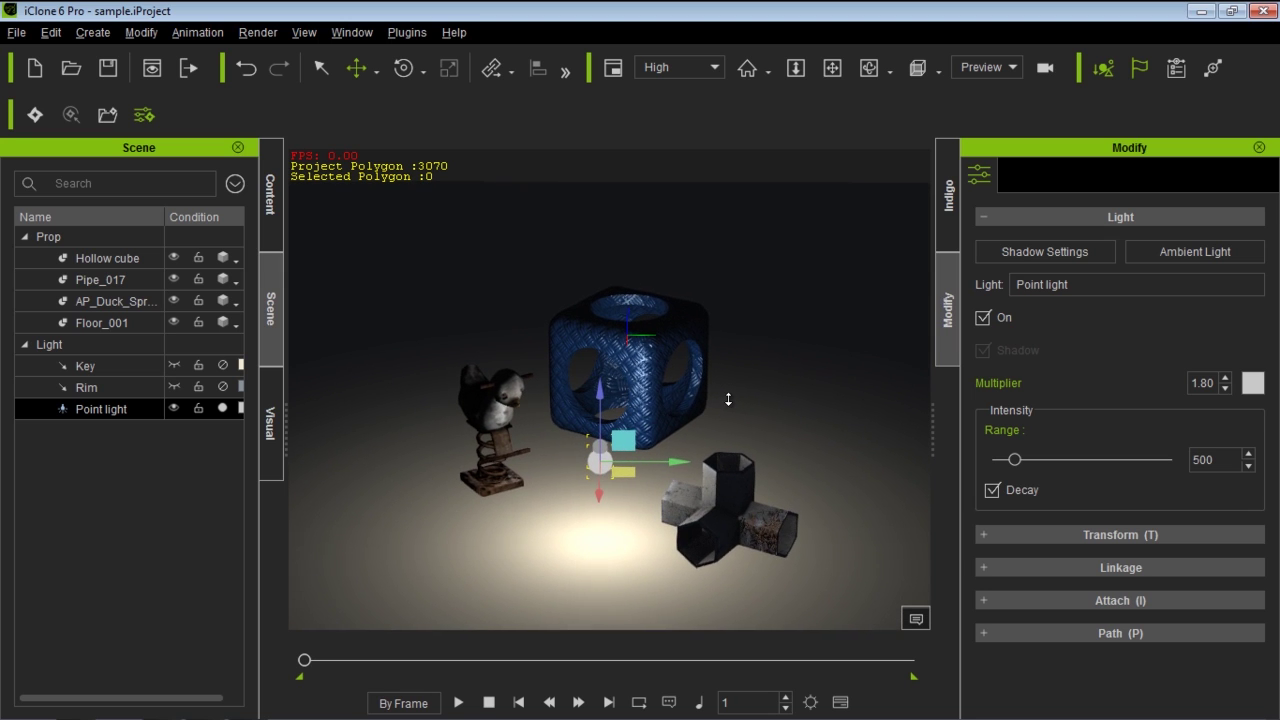
drag(683, 458, 431, 368)
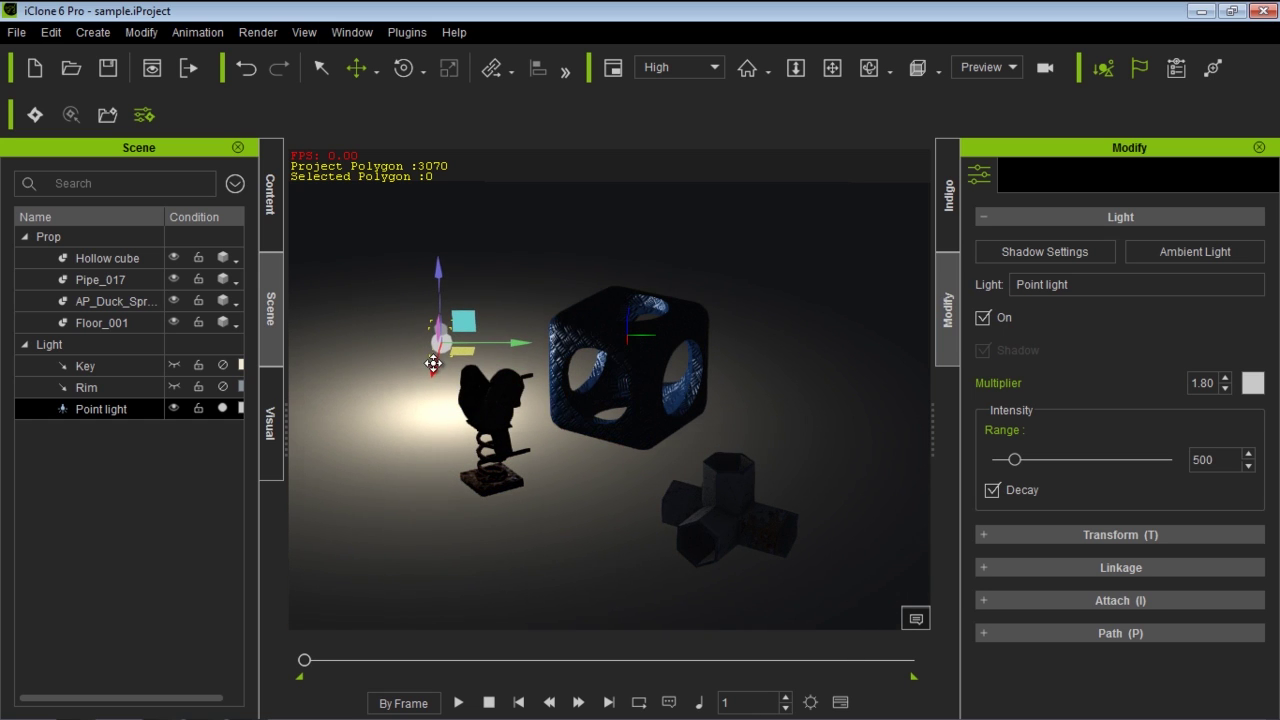
drag(527, 339, 460, 341)
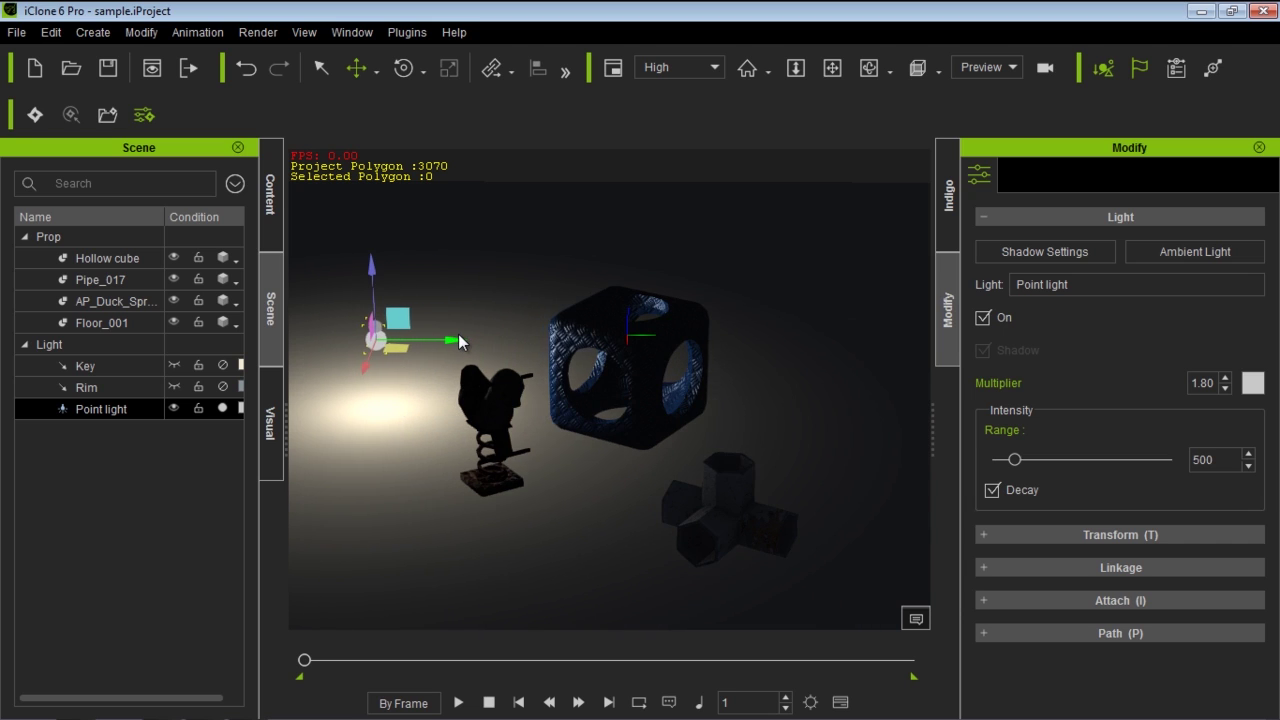
Add a second point light and adjust its height so it sits near the upper part of the hollow cube.
click(93, 32)
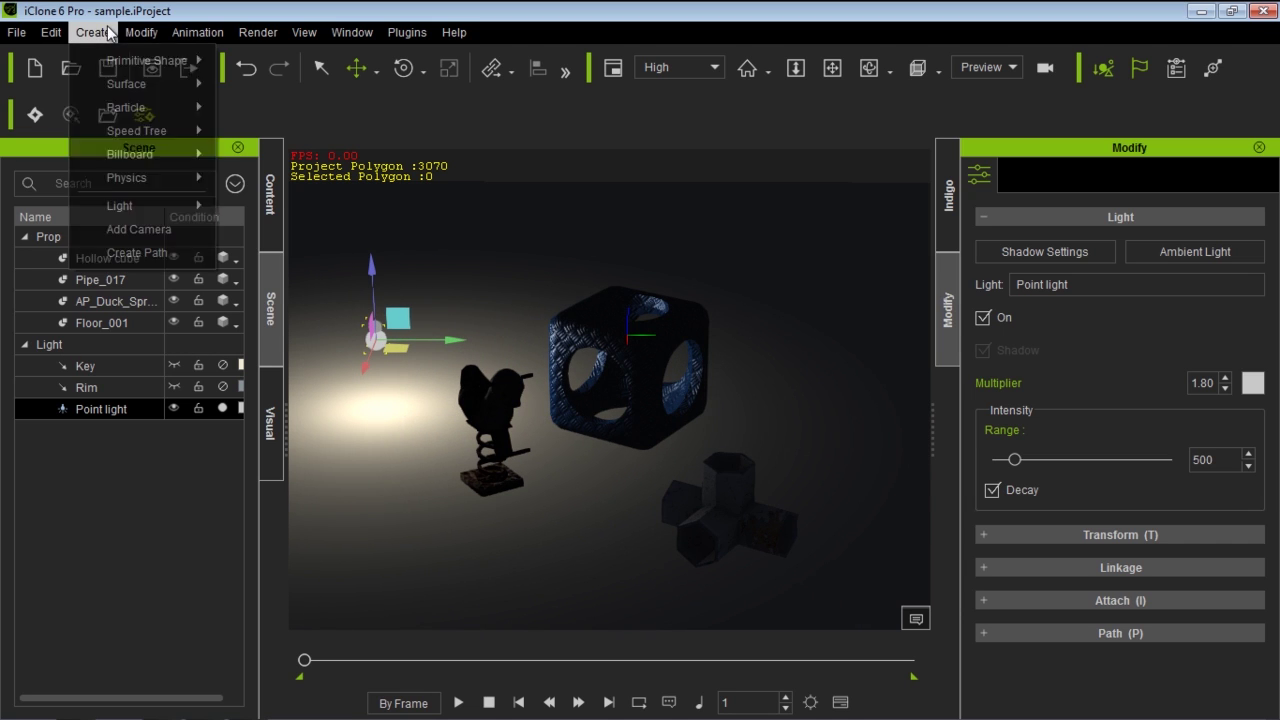
mouse_move(190, 205)
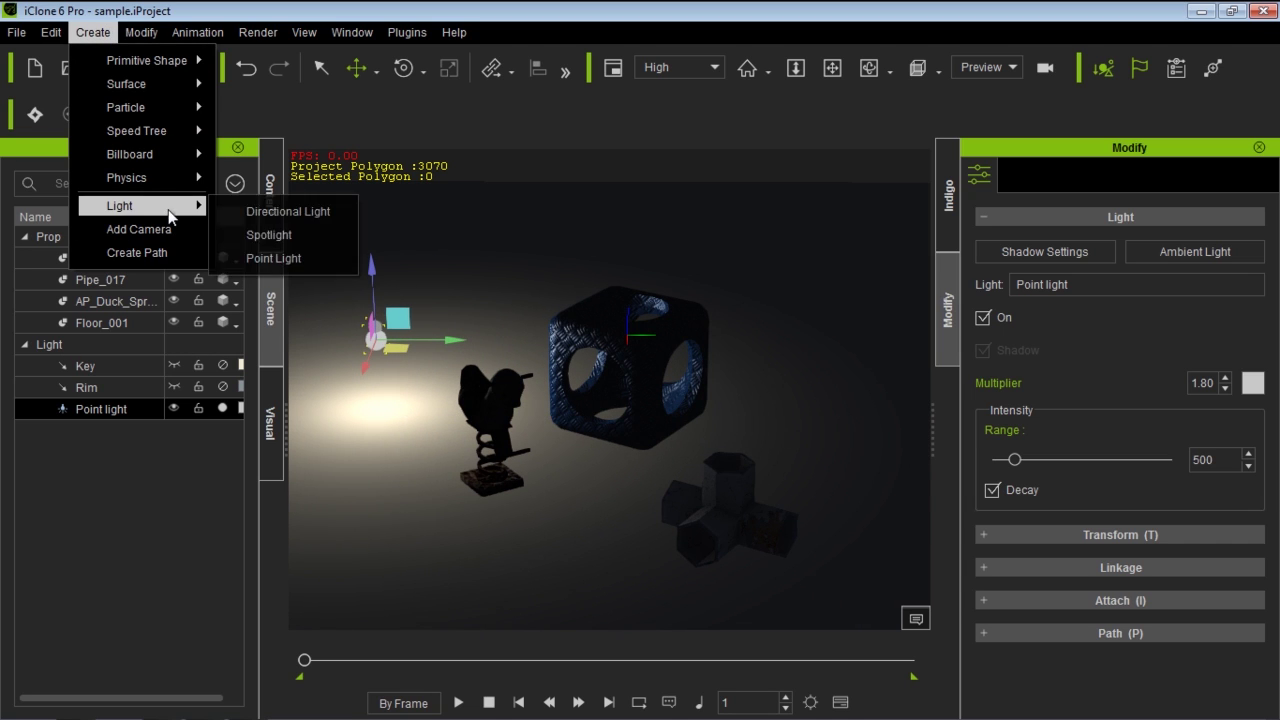
click(287, 254)
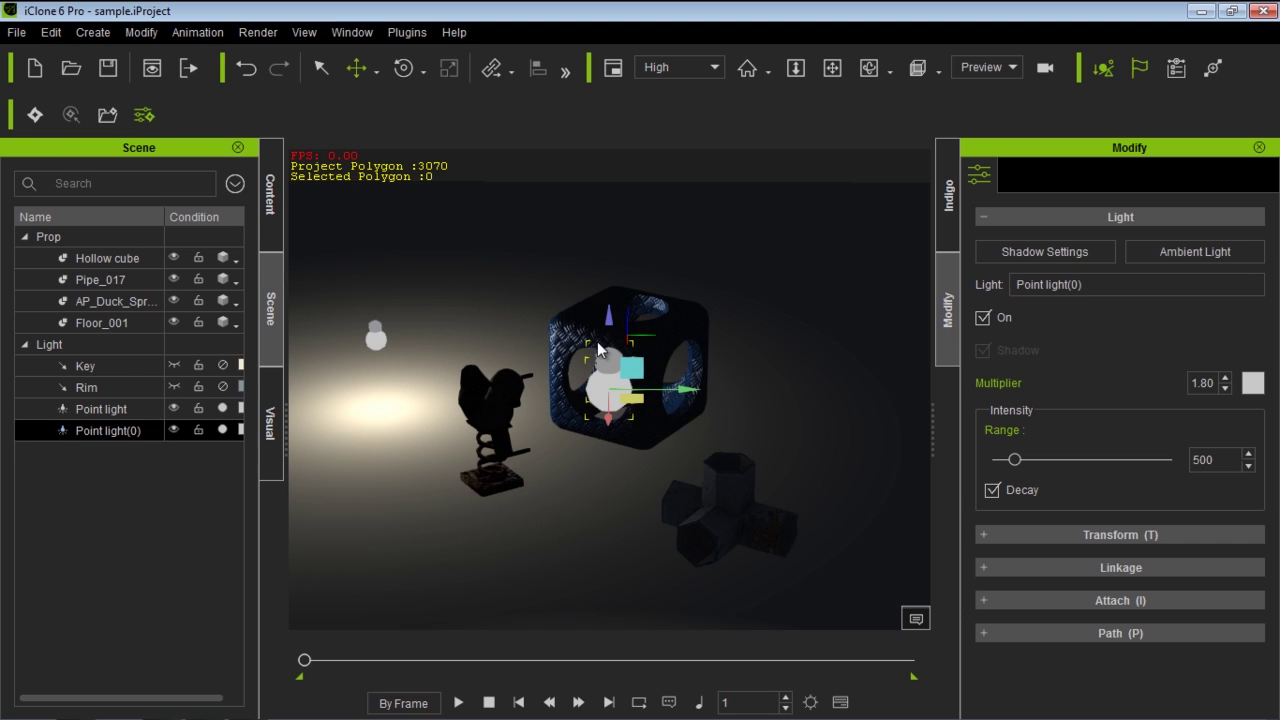
drag(612, 318, 620, 268)
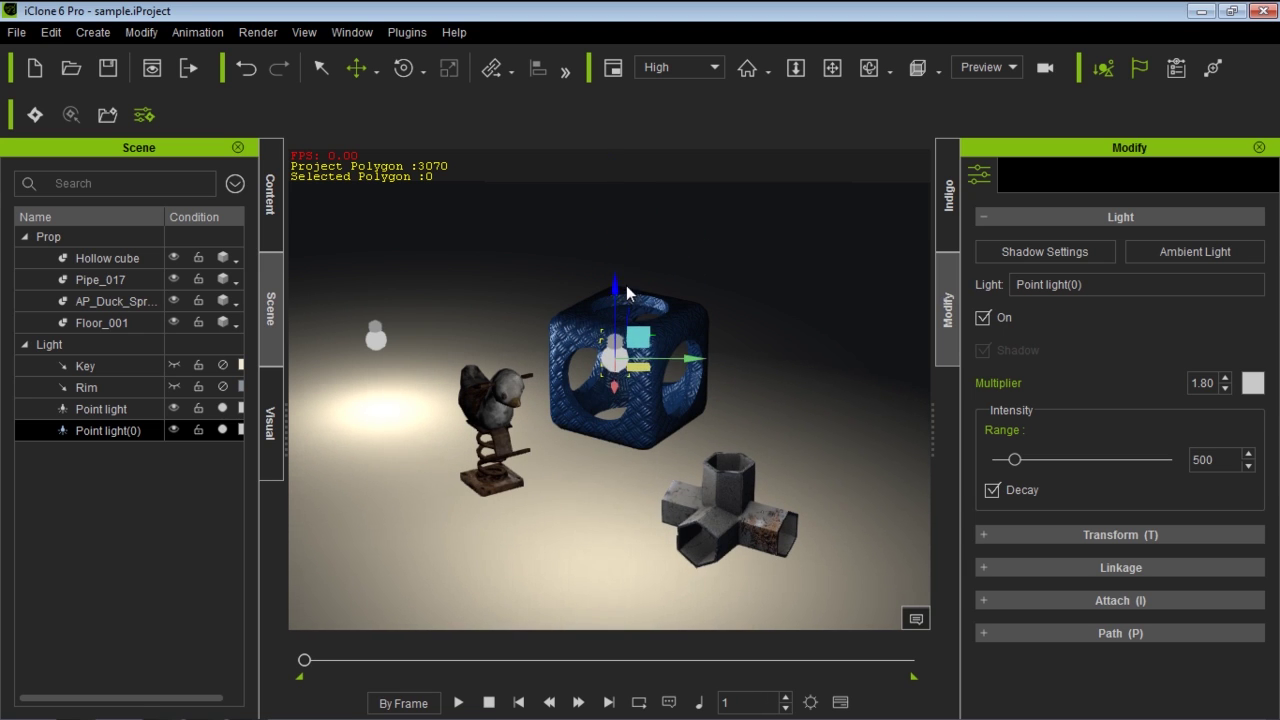
right_drag(606, 471, 612, 278)
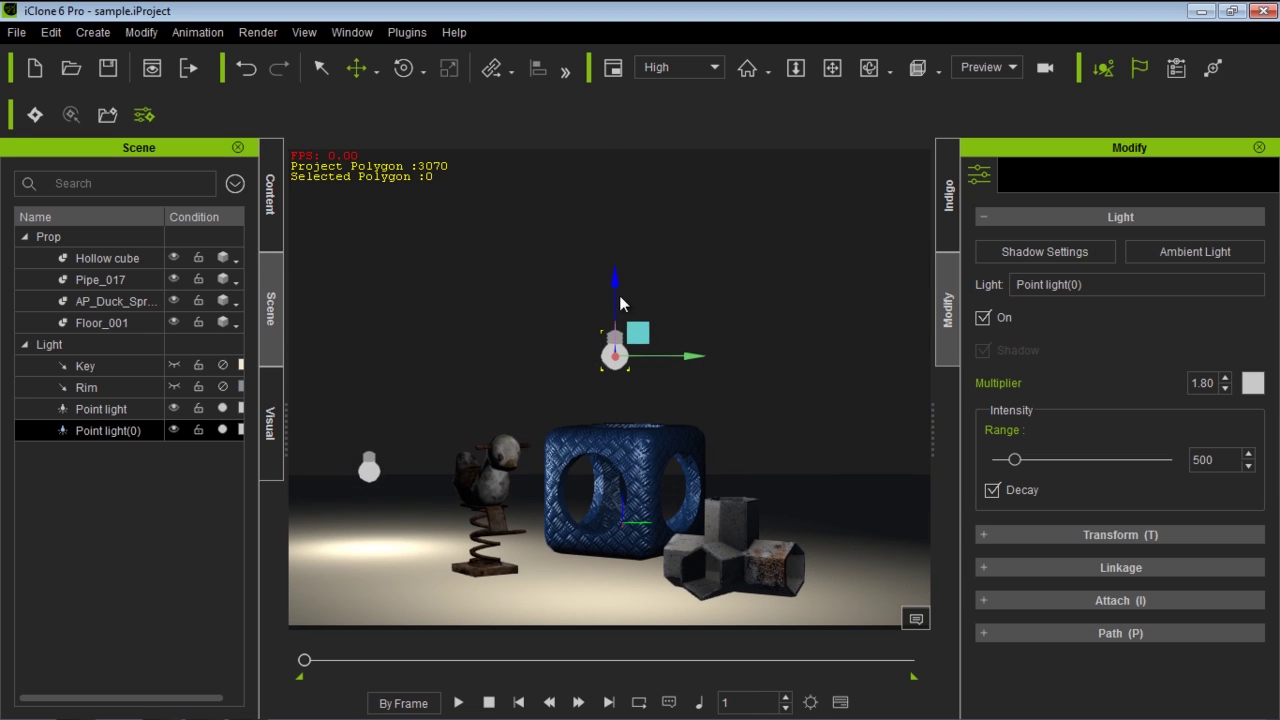
drag(617, 286, 620, 400)
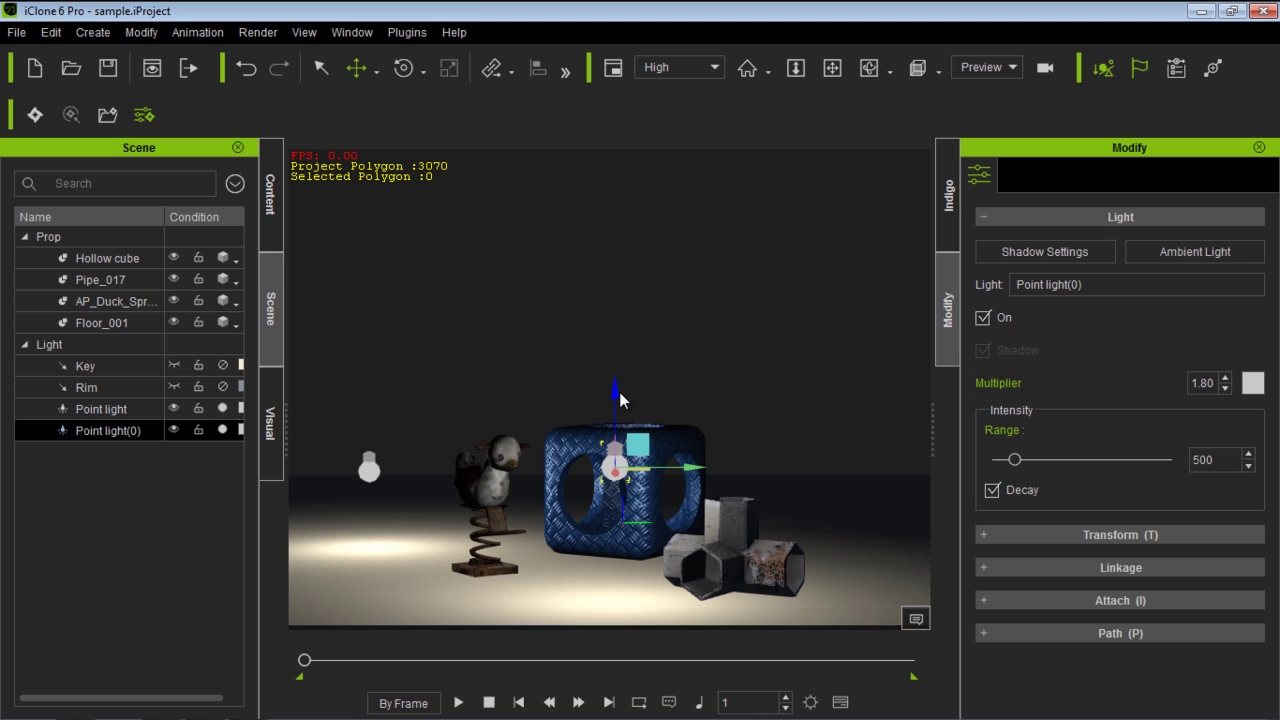
Add a third point light, lower it to the hollow cube's height and move it sideways past the pipe.
click(93, 32)
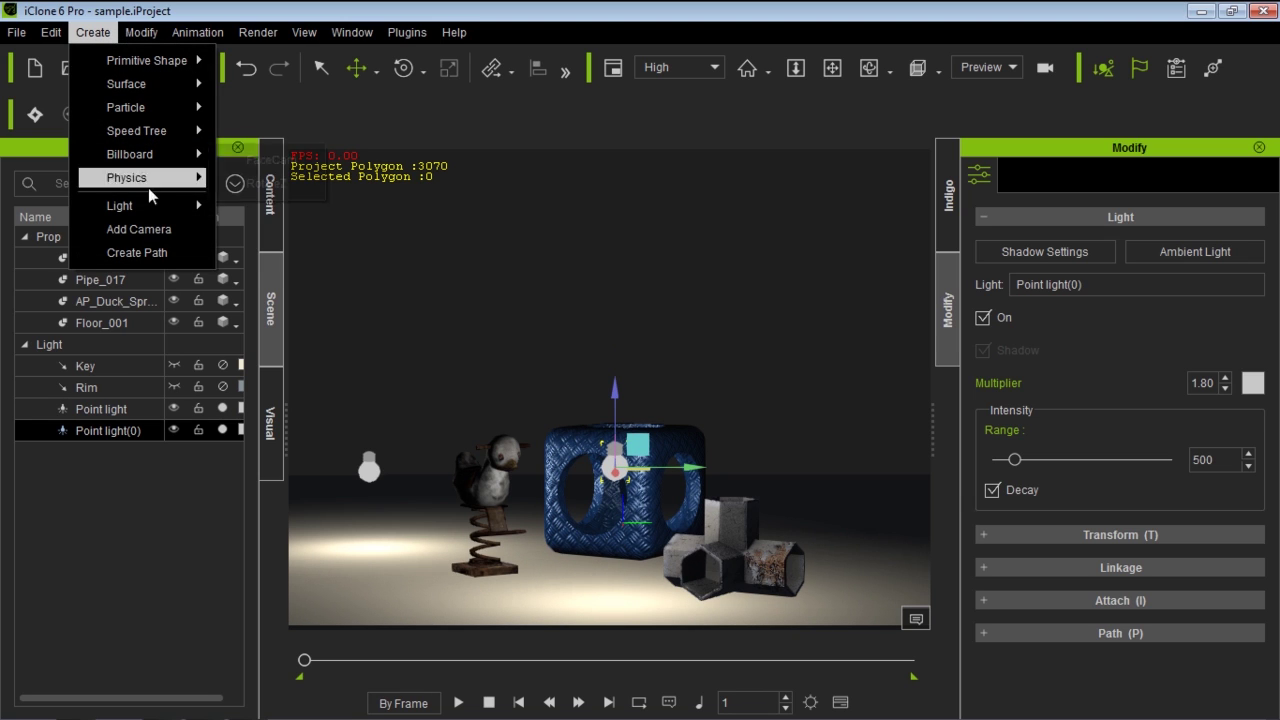
mouse_move(151, 213)
click(272, 257)
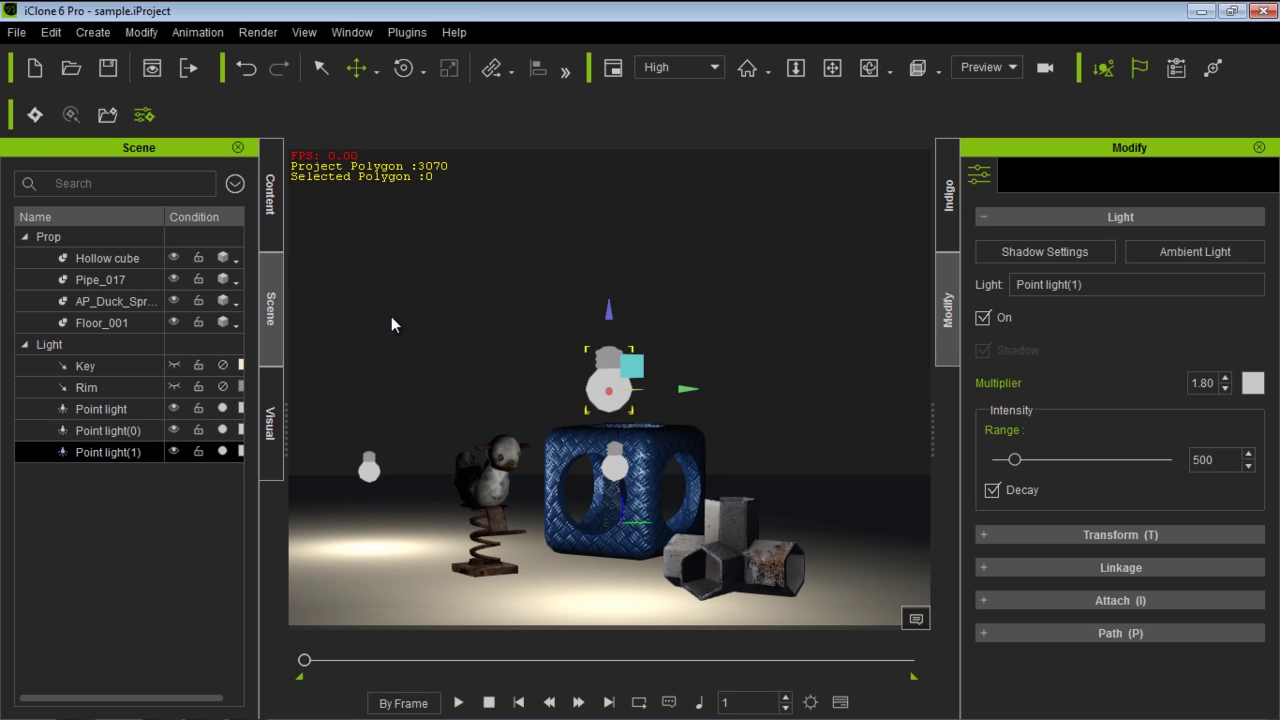
drag(611, 310, 610, 405)
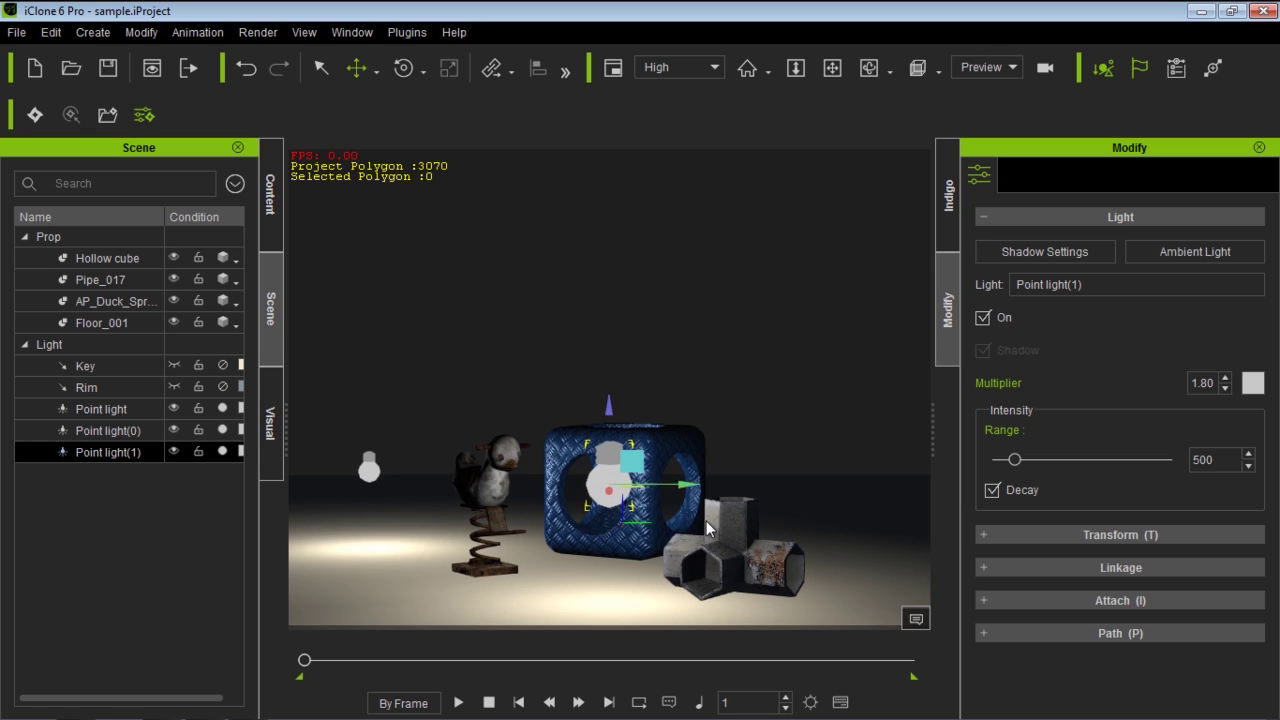
drag(682, 495, 872, 505)
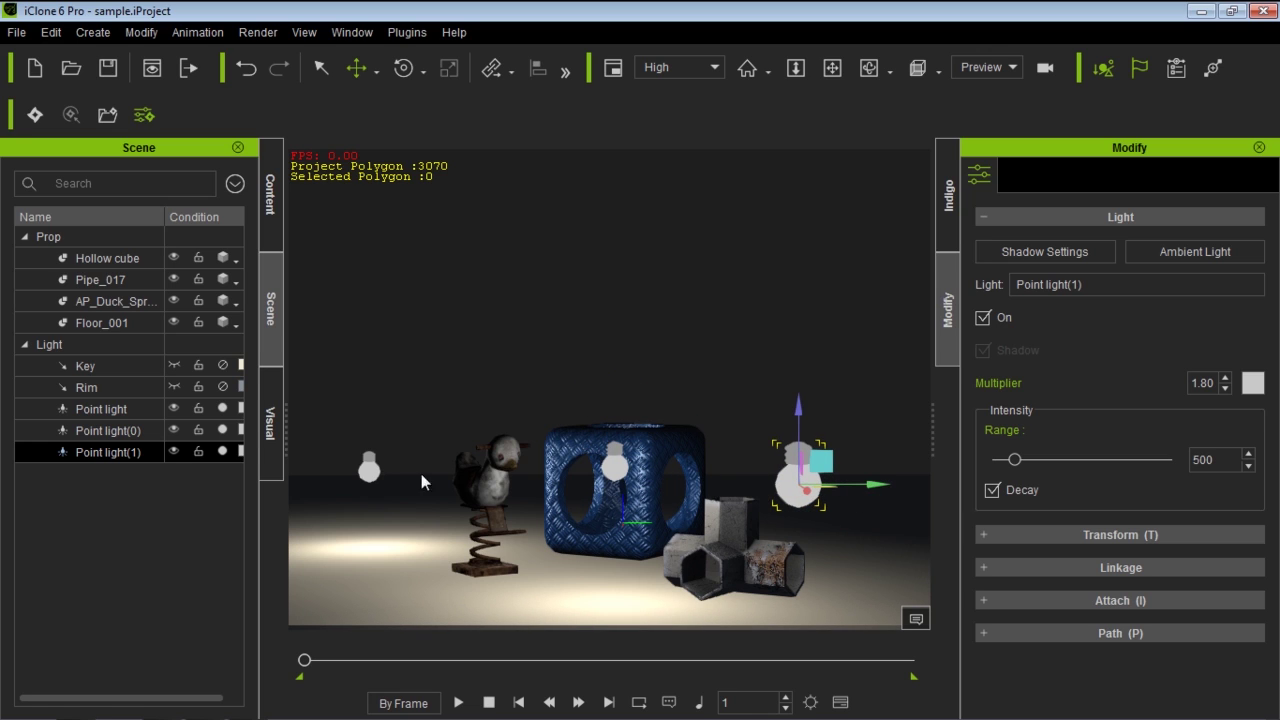
Rename the three point lights: the one by the pipe red, the one at the cube green, the one beyond the duck blue.
double_click(135, 451)
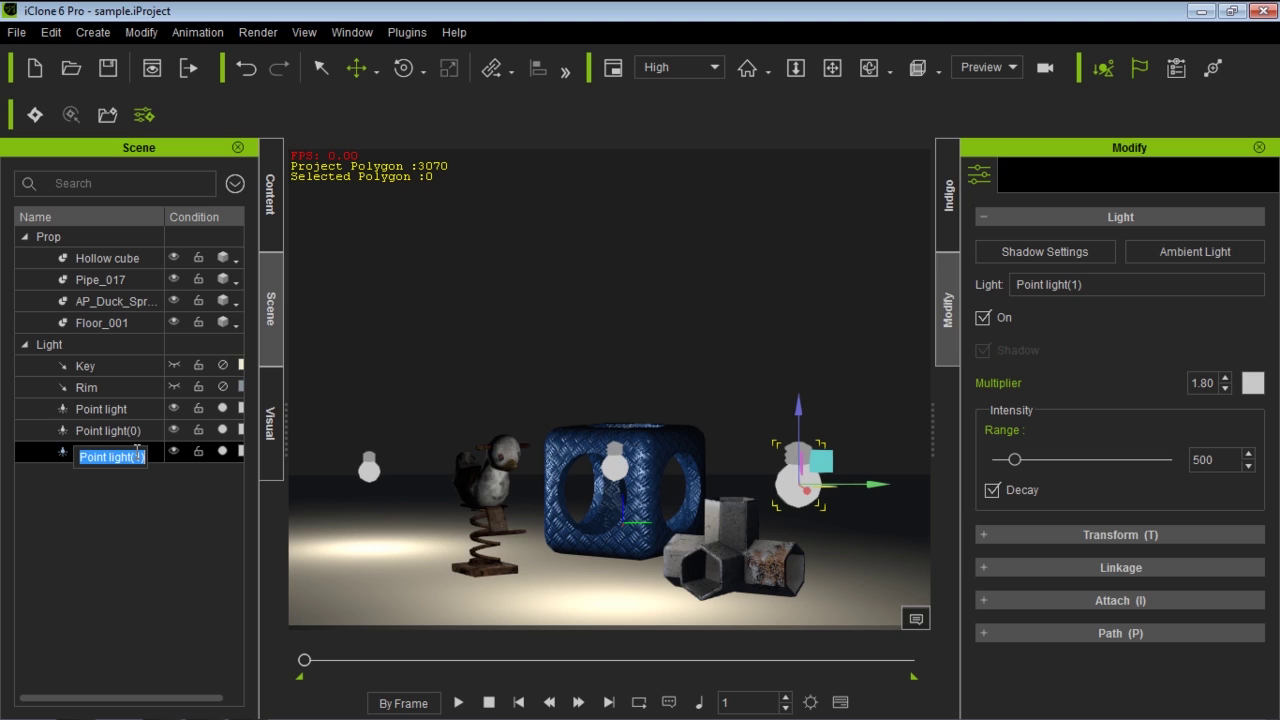
text(red)
key(Return)
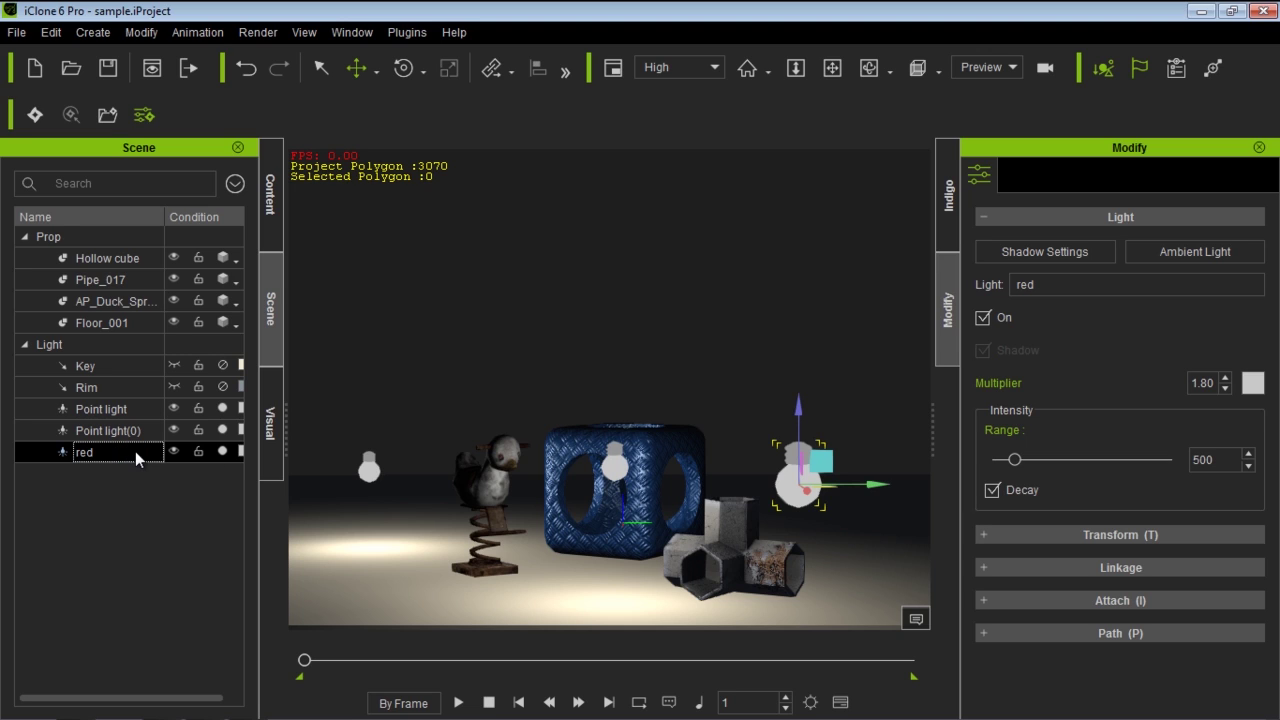
double_click(122, 432)
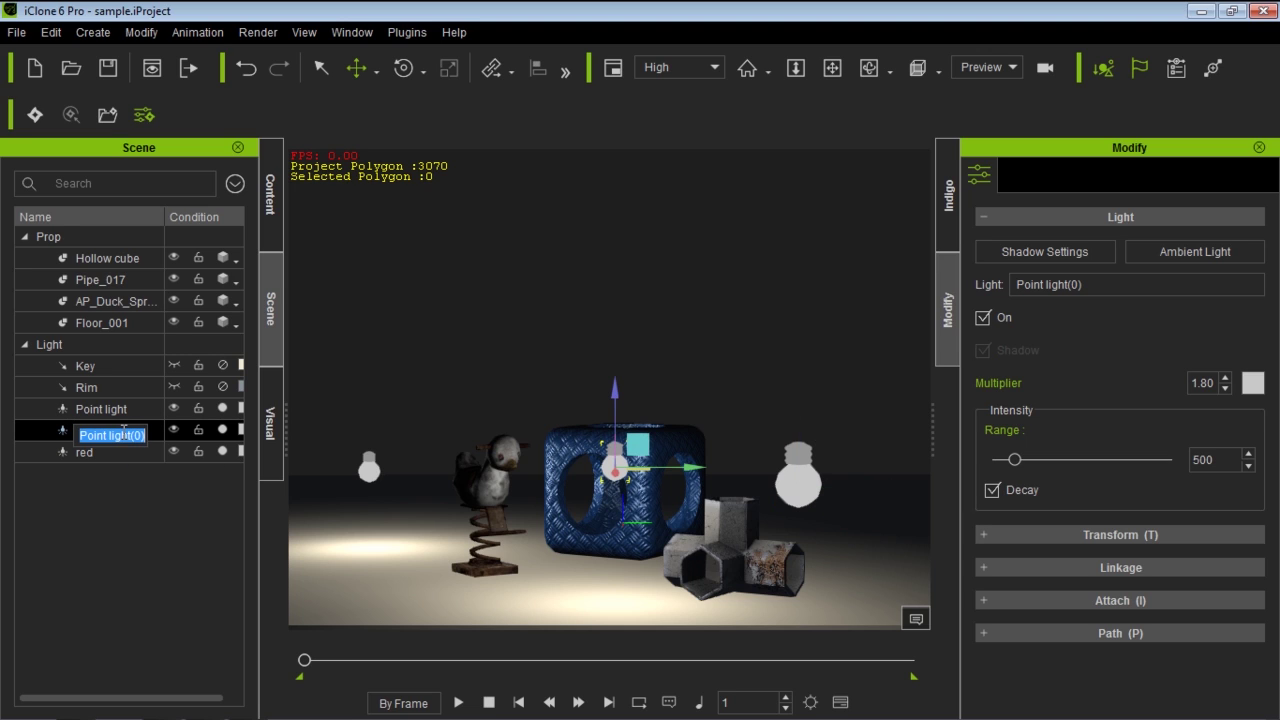
text(green)
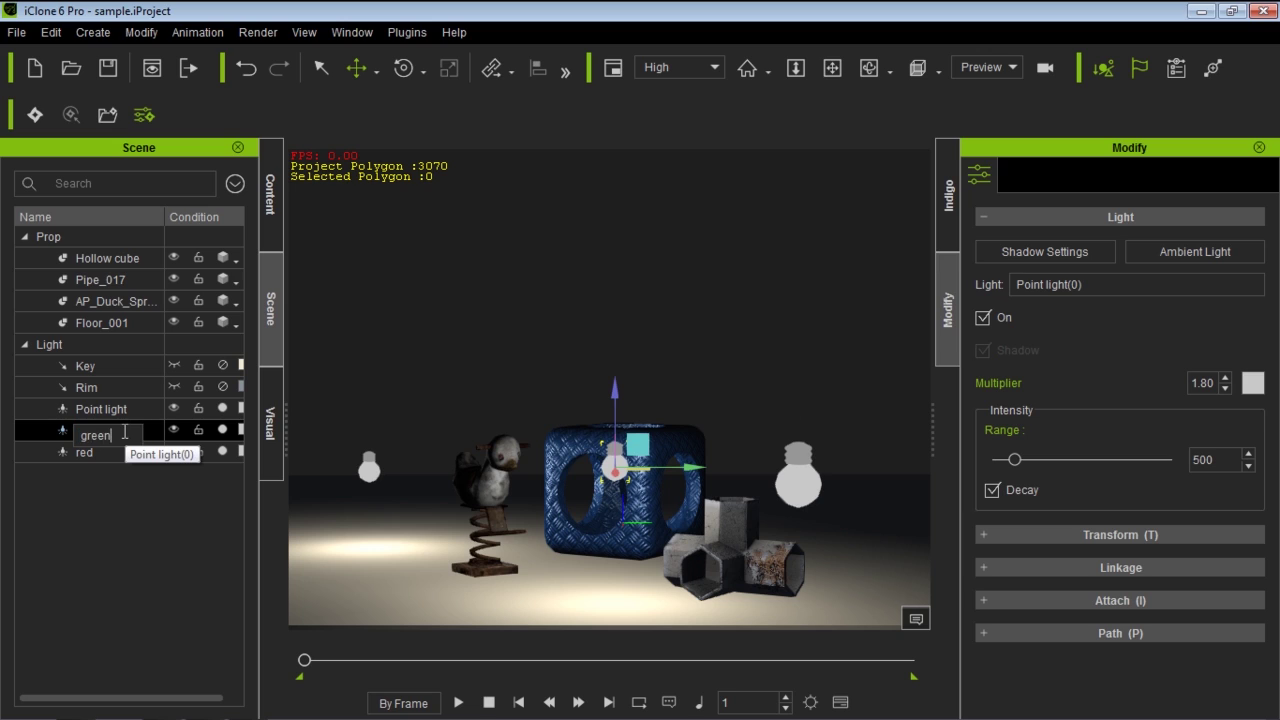
key(Return)
double_click(117, 411)
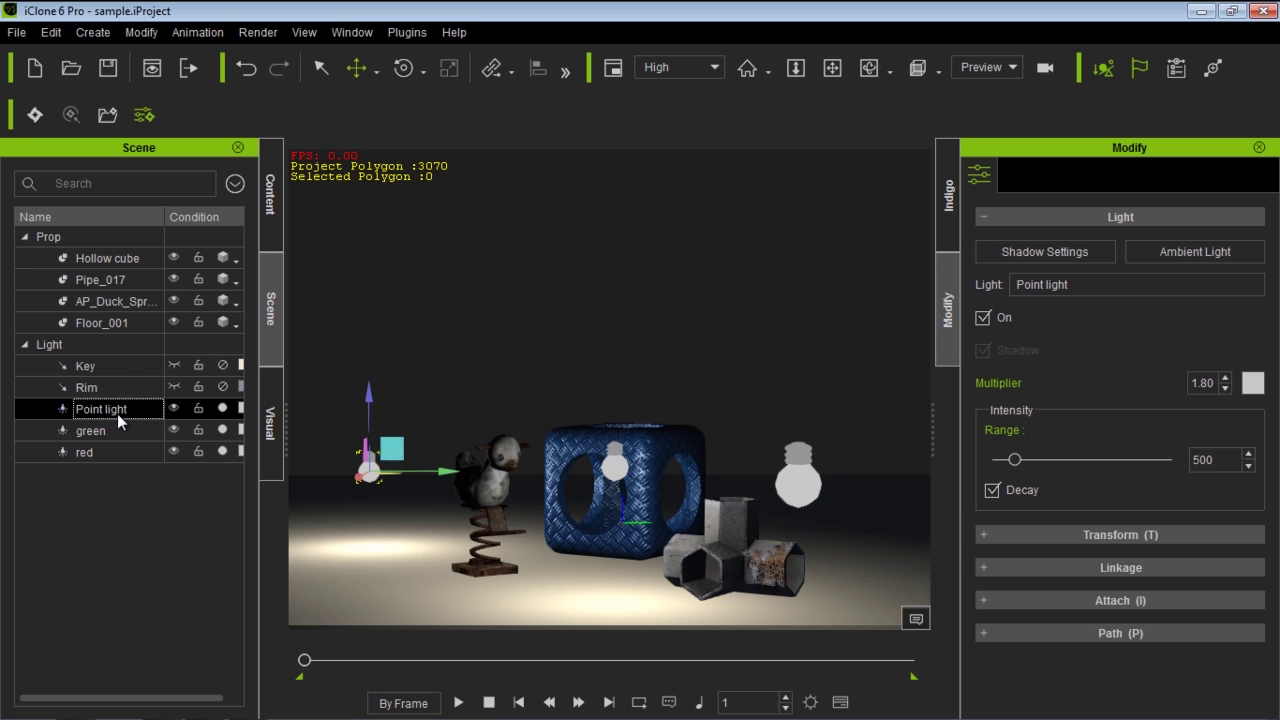
text(blue)
key(Return)
Move the green light back along the X axis until it is over the hollow cube.
right_drag(612, 361, 618, 483)
click(617, 500)
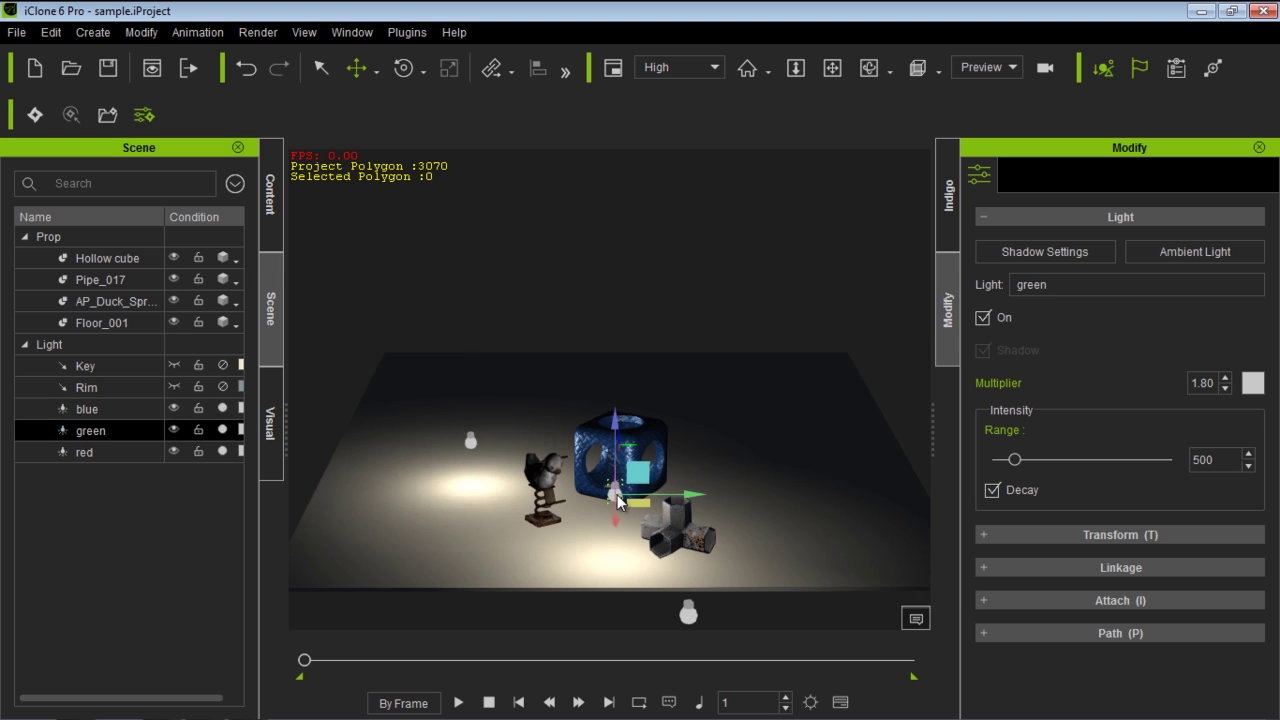
drag(617, 521, 624, 458)
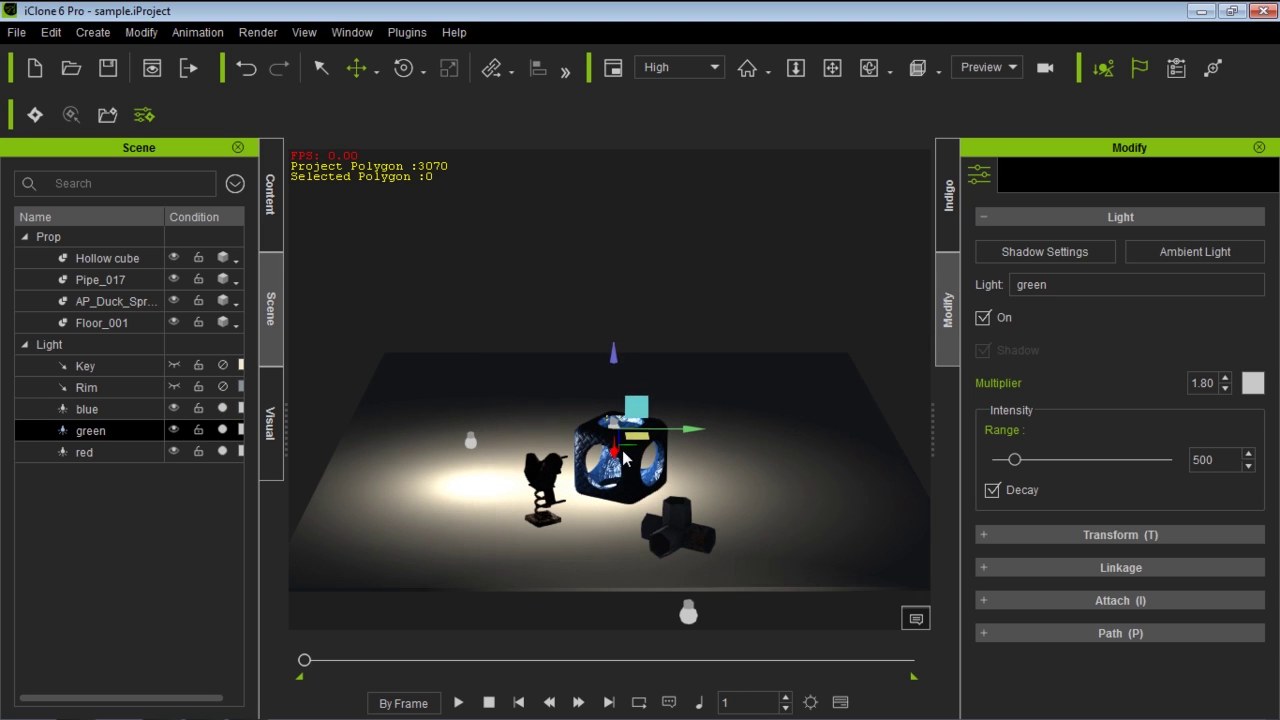
Move the red light back from the front of the floor so it sits beside the hollow cube on the pipe's side.
click(689, 616)
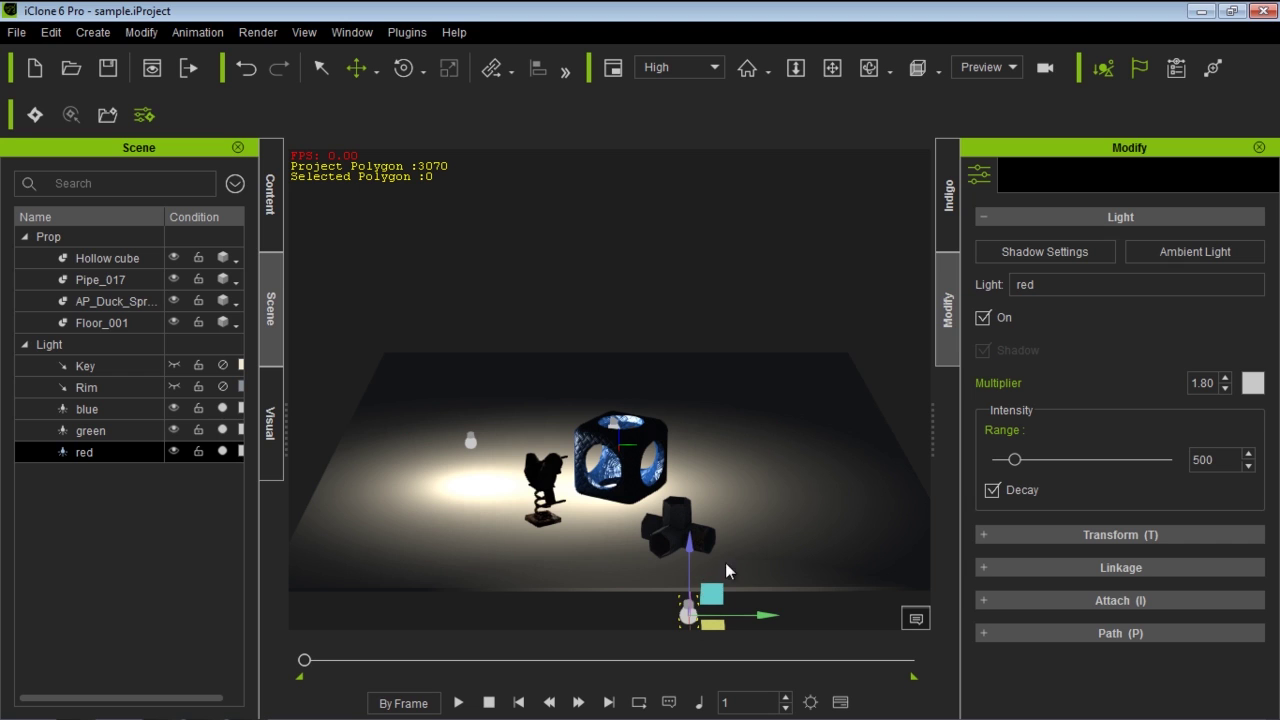
right_drag(718, 577, 741, 511)
drag(694, 597, 812, 400)
right_drag(800, 405, 640, 437)
Select the blue, green and red lights together and align them on the X and Z axes.
drag(90, 458, 98, 413)
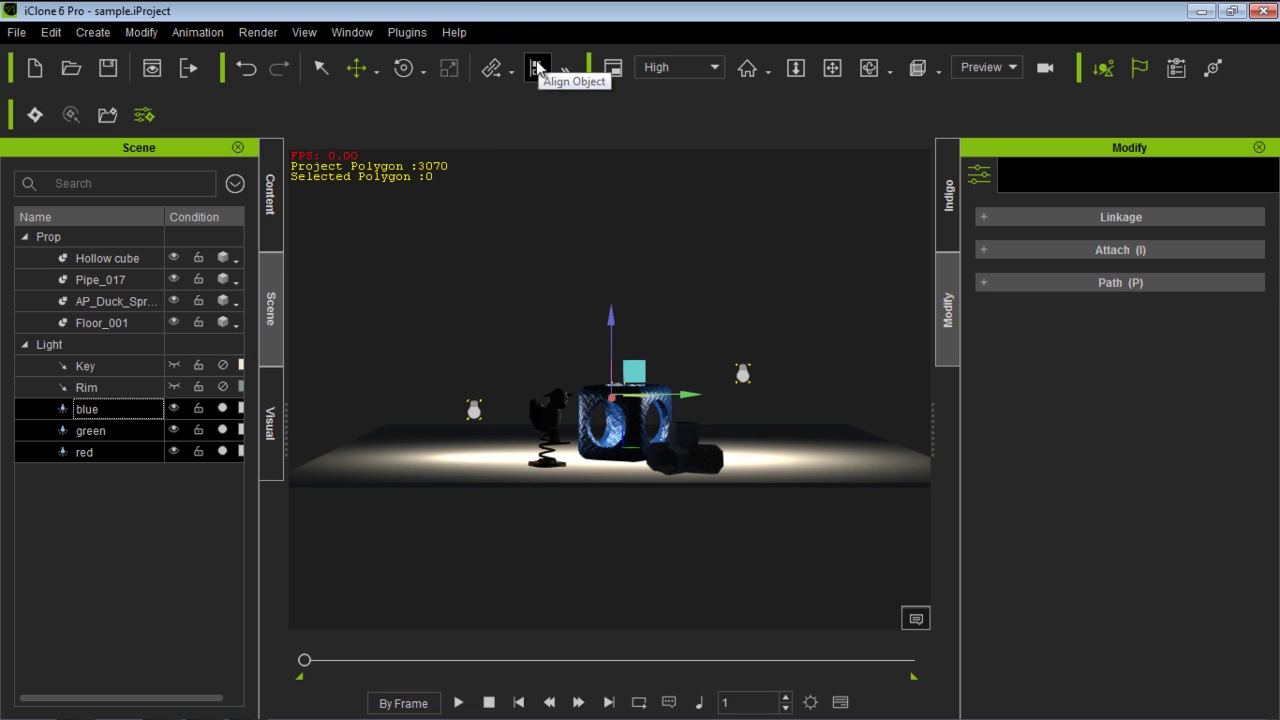
click(537, 67)
click(551, 325)
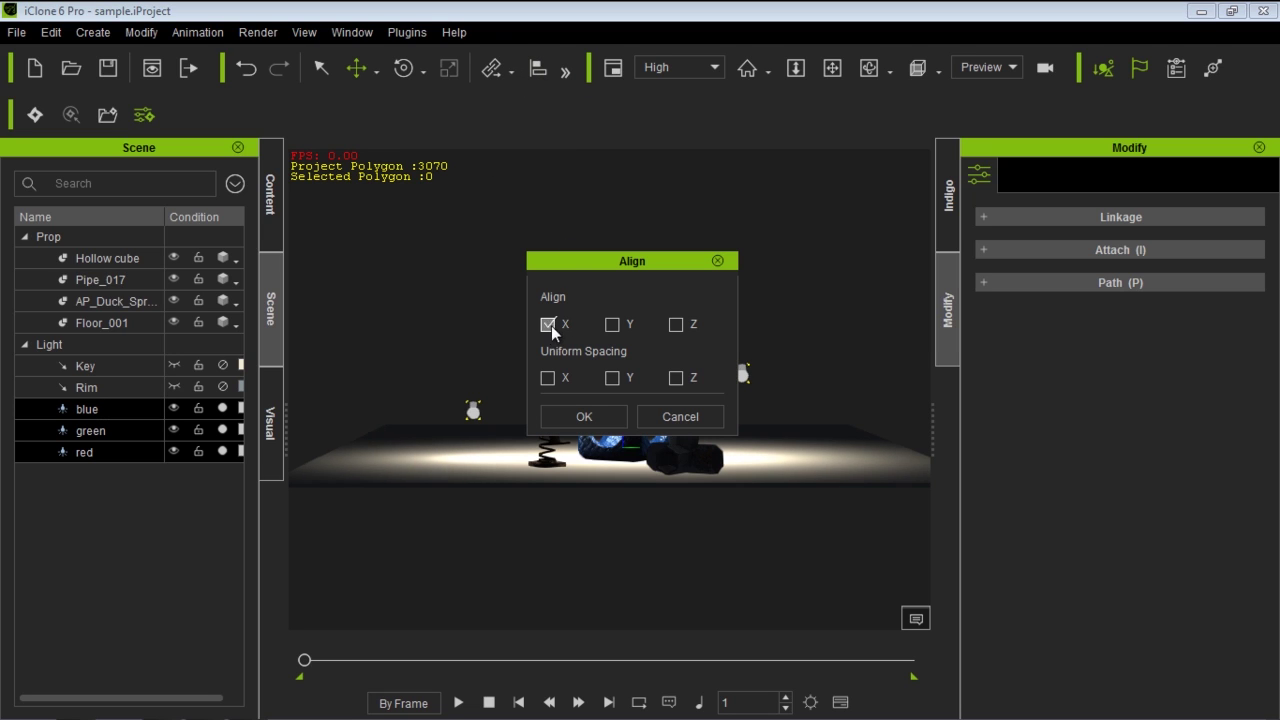
drag(597, 259, 764, 439)
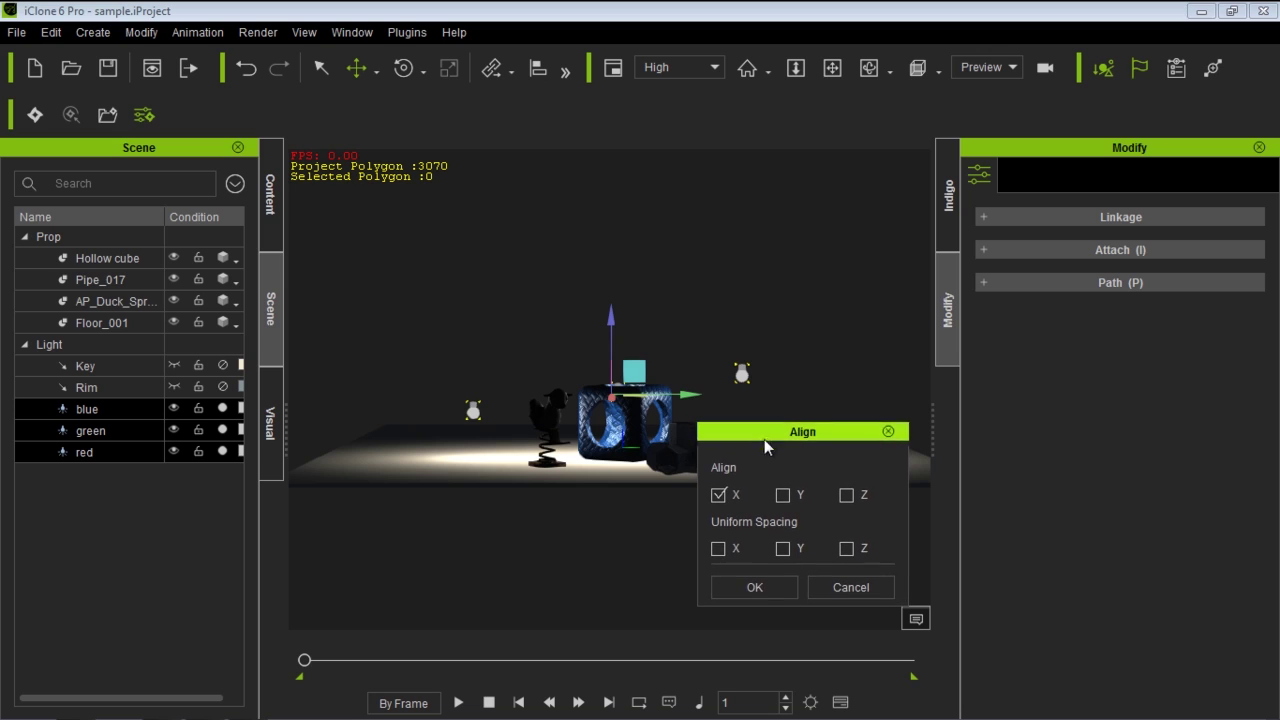
click(783, 495)
click(783, 495)
click(847, 495)
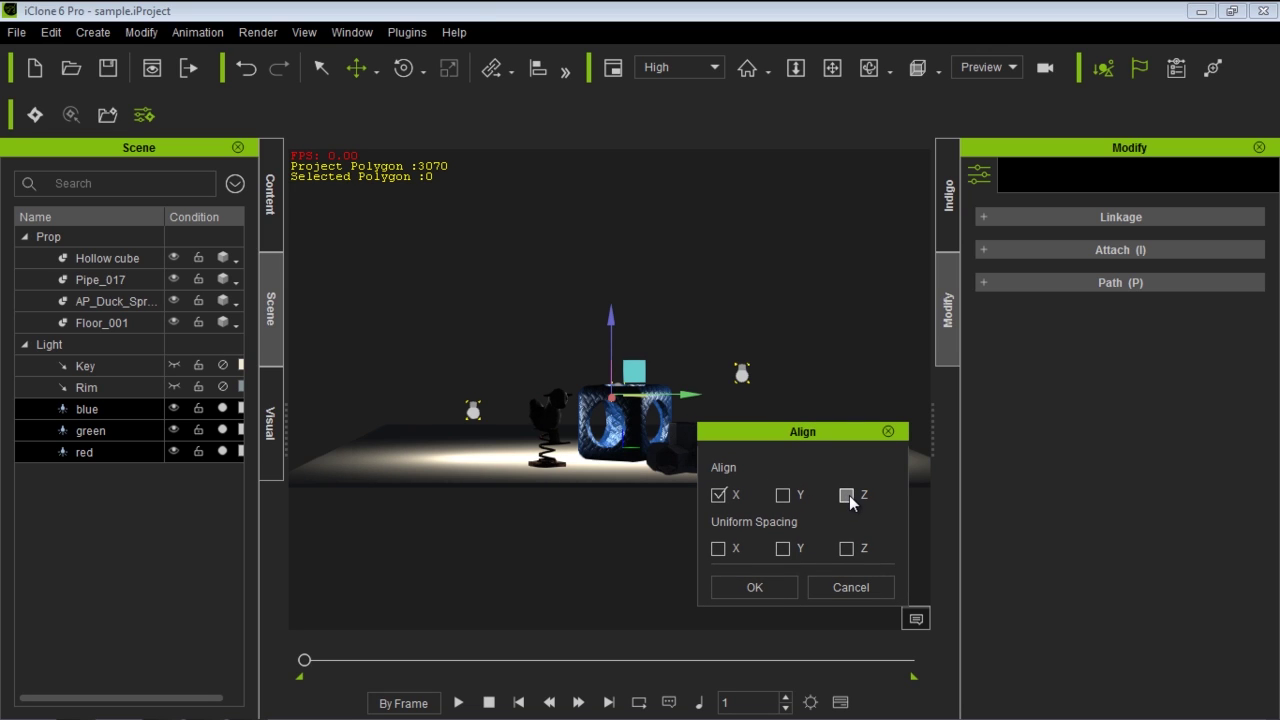
click(768, 588)
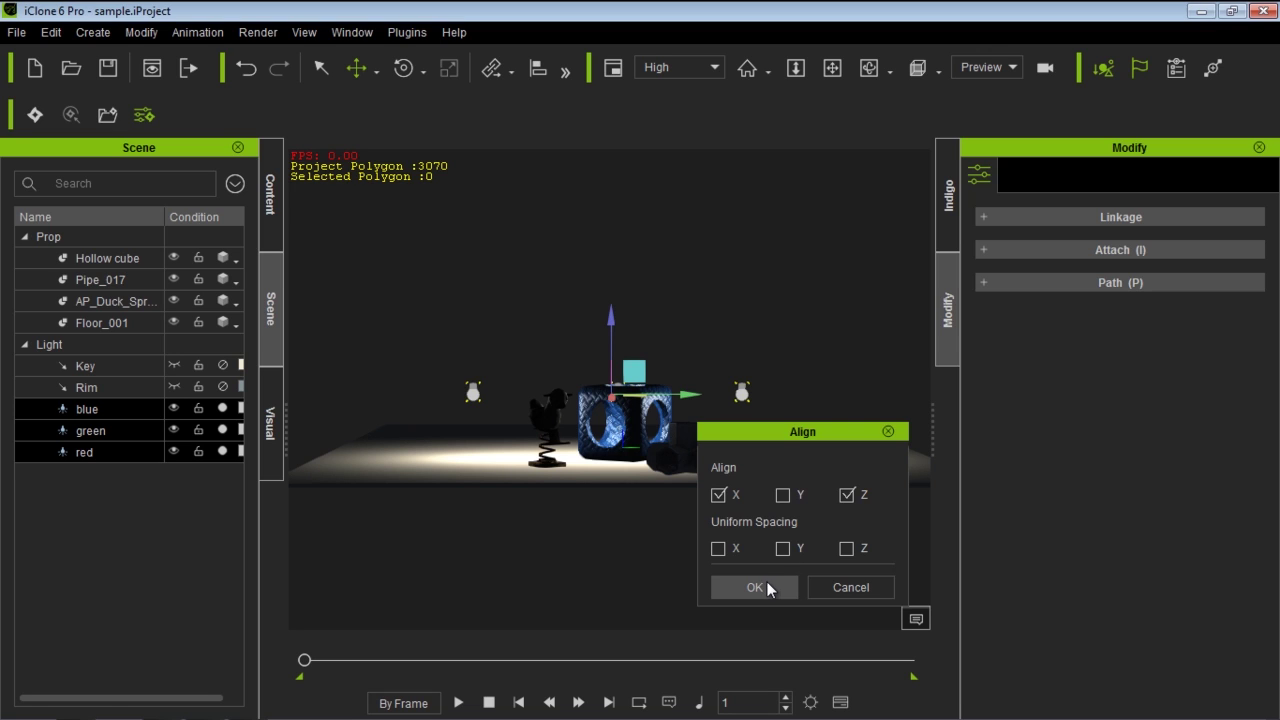
Space the three selected lights uniformly along the Y axis.
click(532, 68)
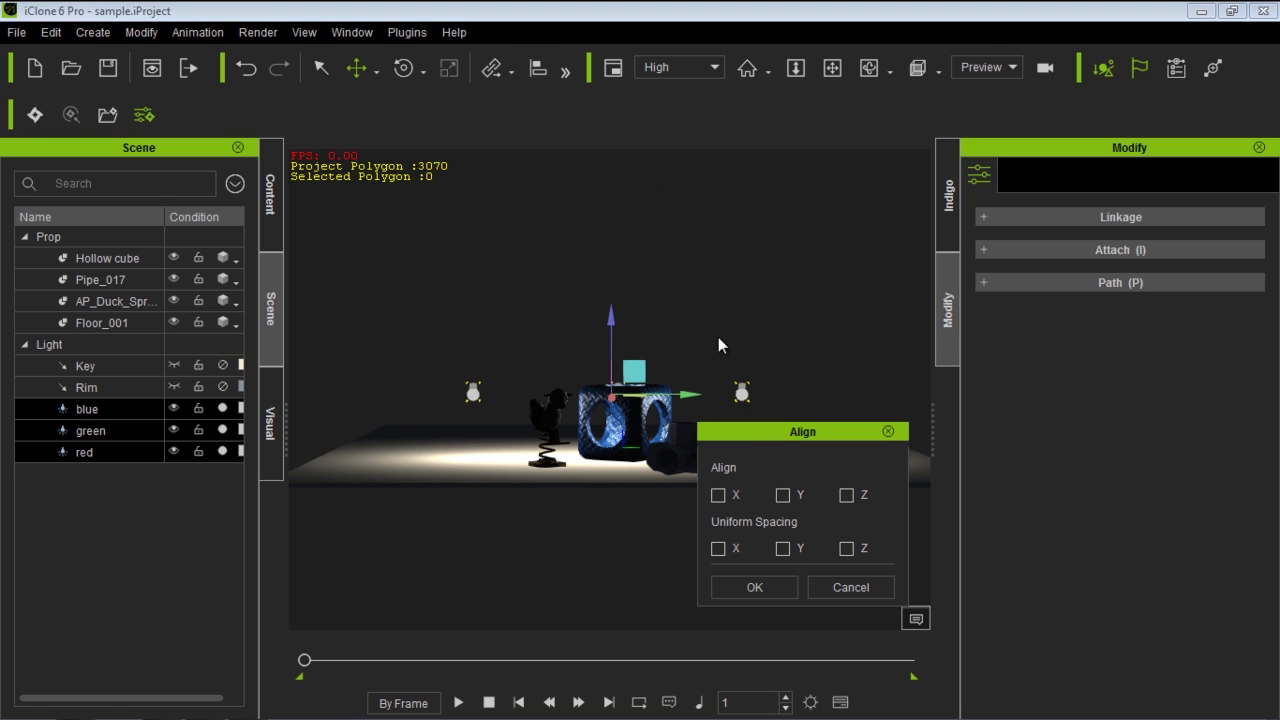
click(783, 549)
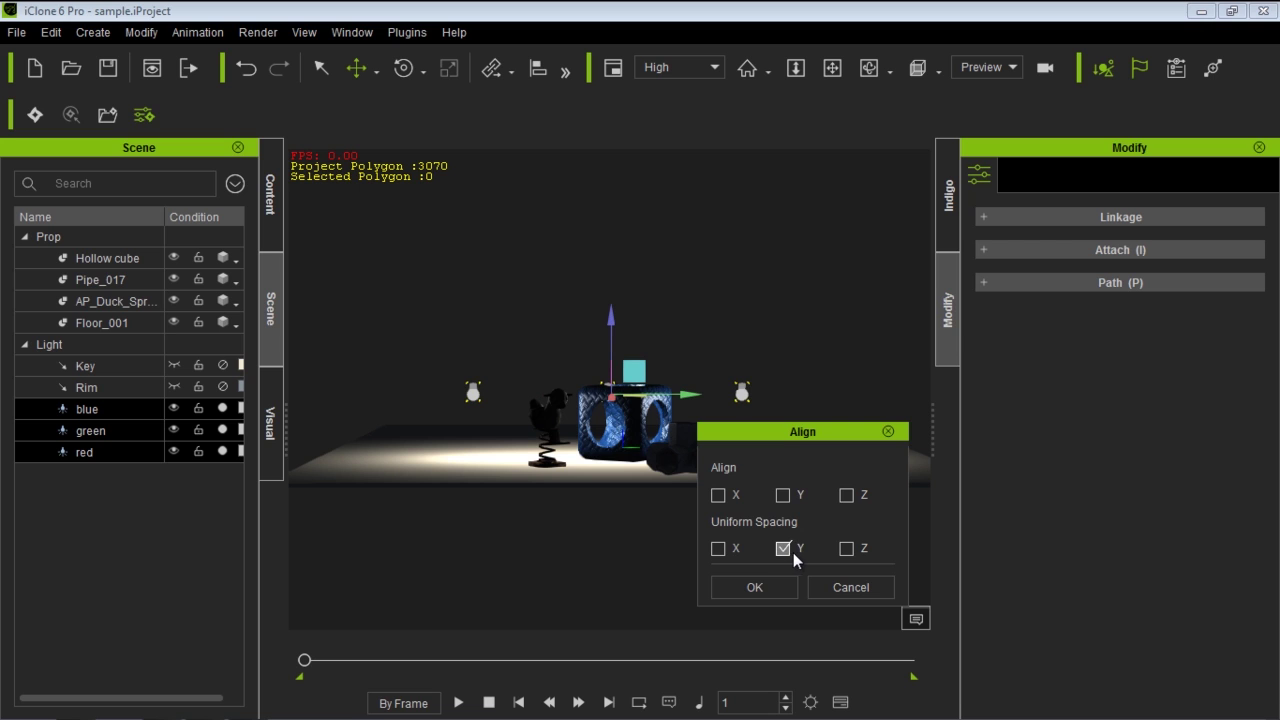
click(774, 585)
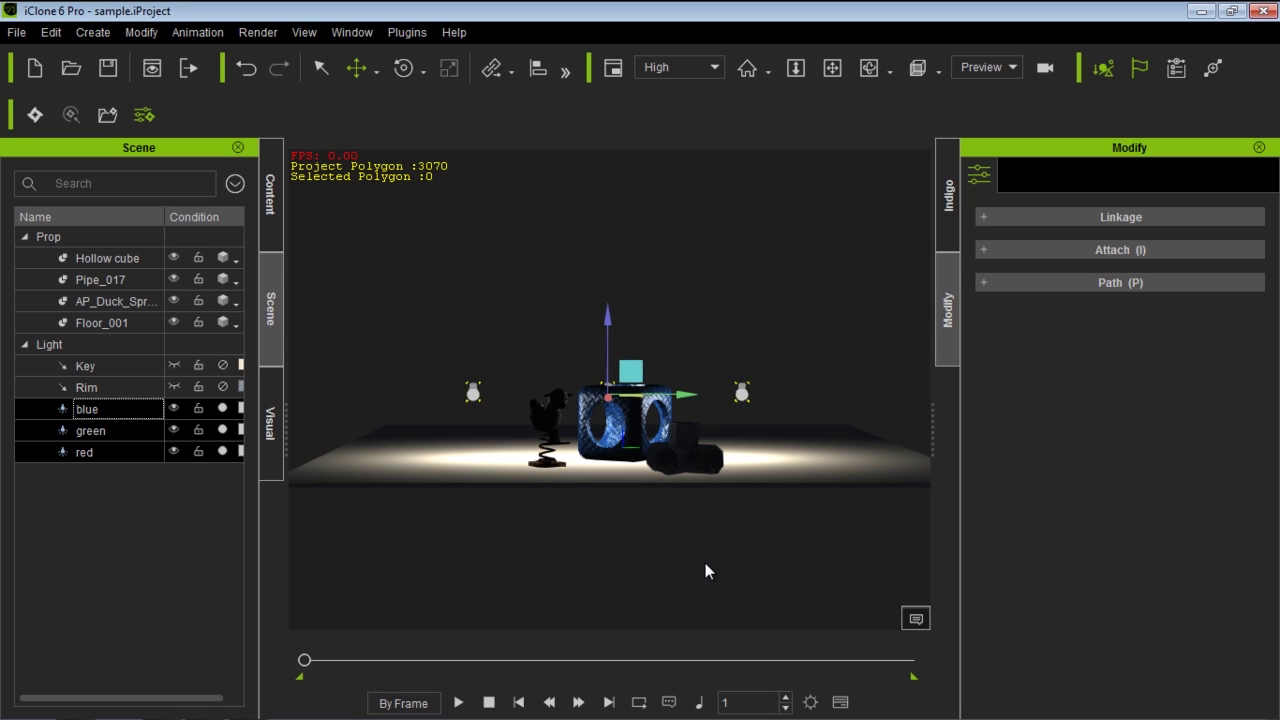
Raise the three selected lights together above the hollow cube and shift them forward along the X axis.
scroll(717, 523, up, 5)
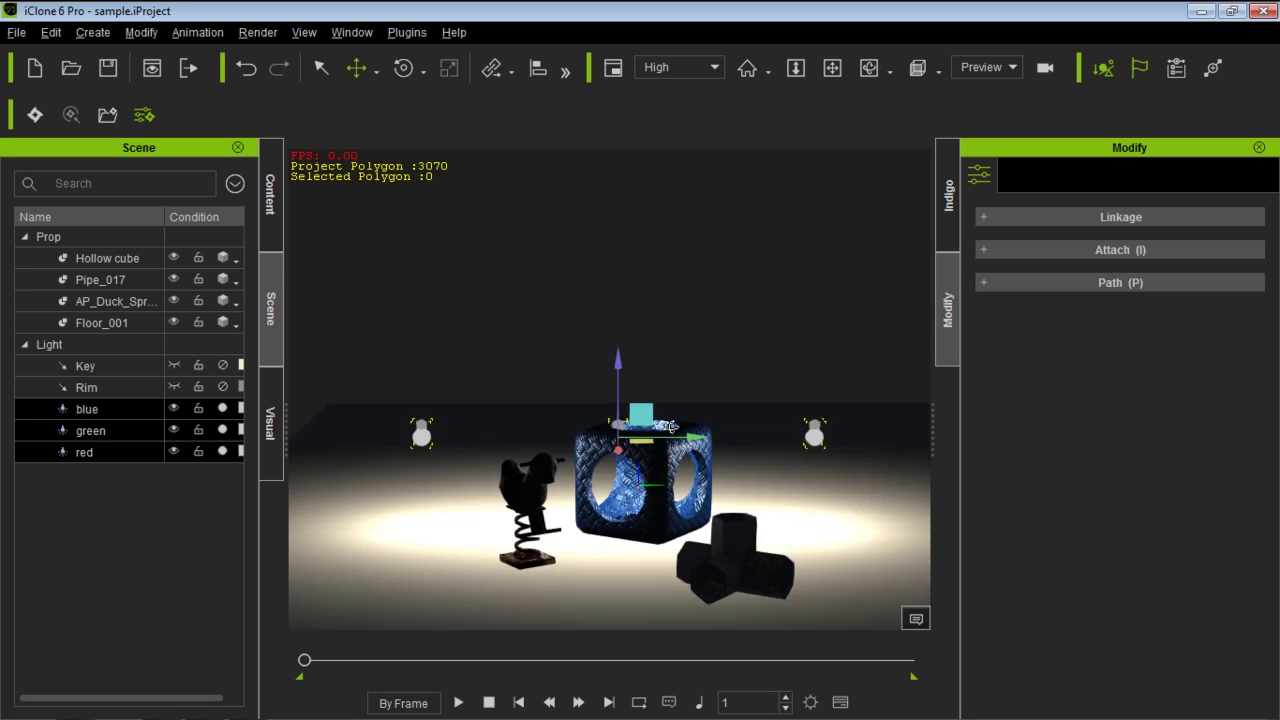
right_drag(670, 427, 661, 511)
drag(622, 378, 644, 285)
scroll(662, 479, down, 2)
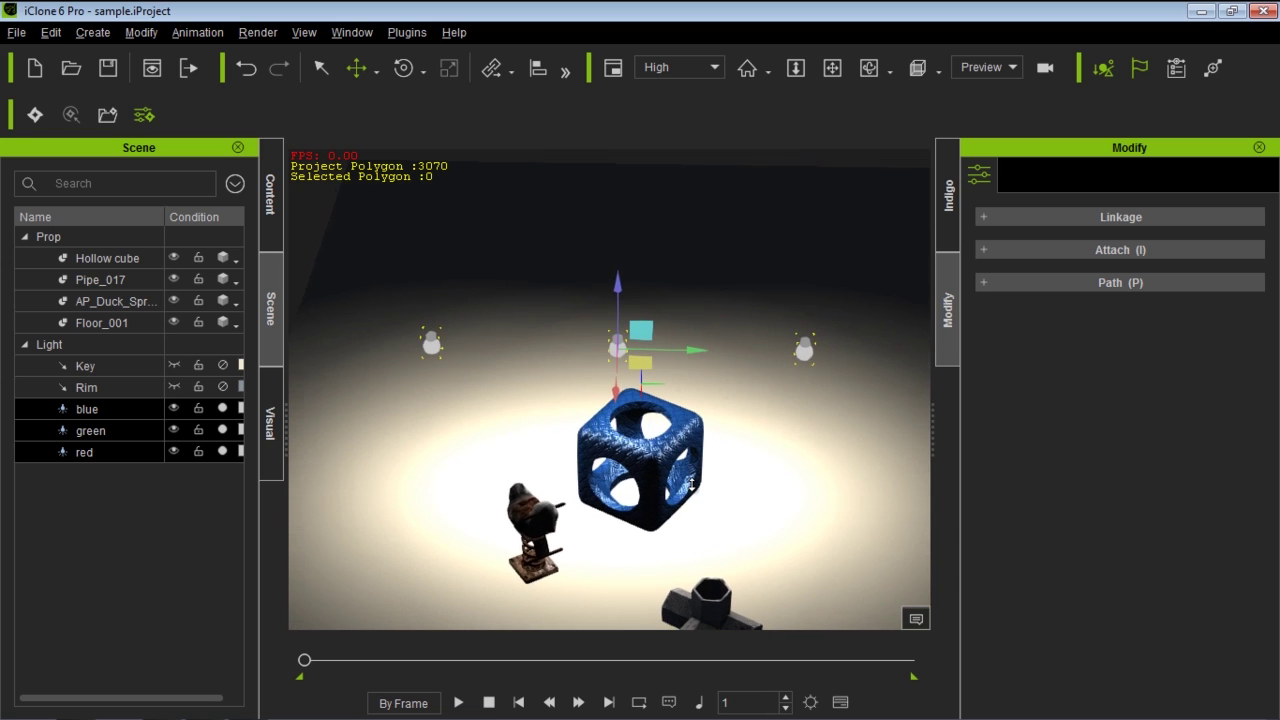
drag(616, 389, 666, 523)
right_drag(666, 523, 672, 542)
middle_drag(670, 542, 677, 513)
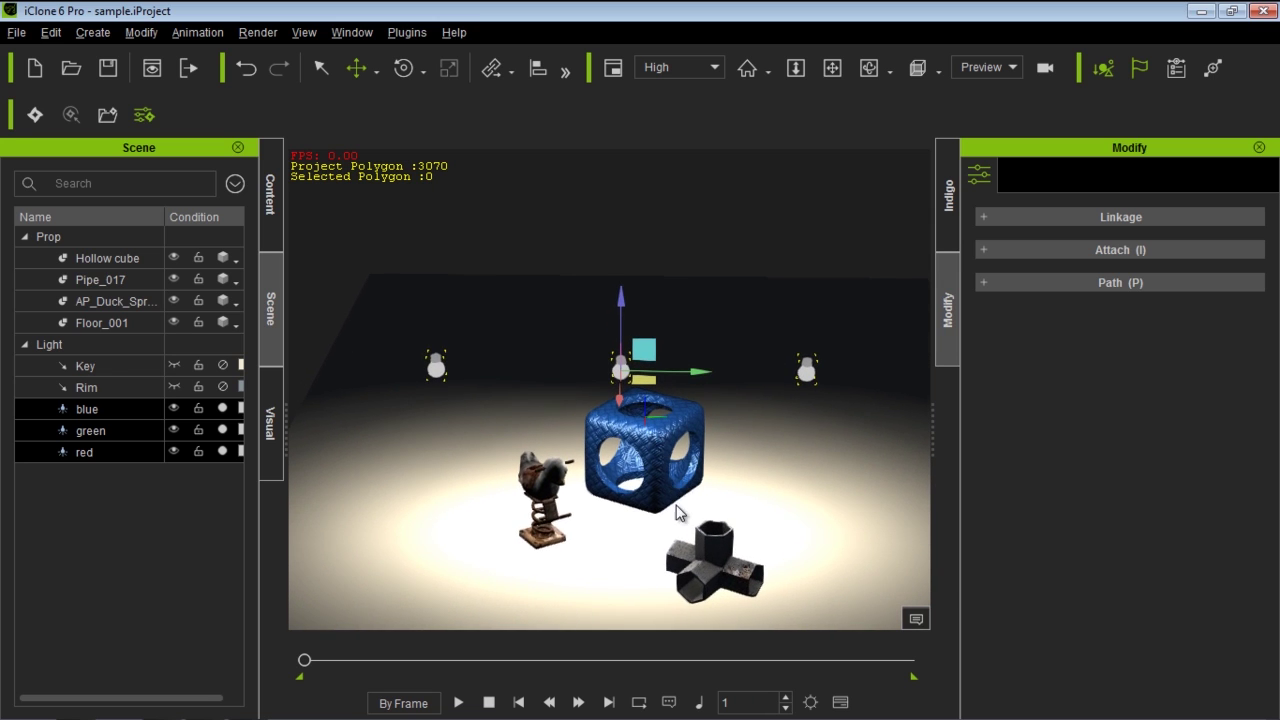
right_drag(678, 513, 677, 507)
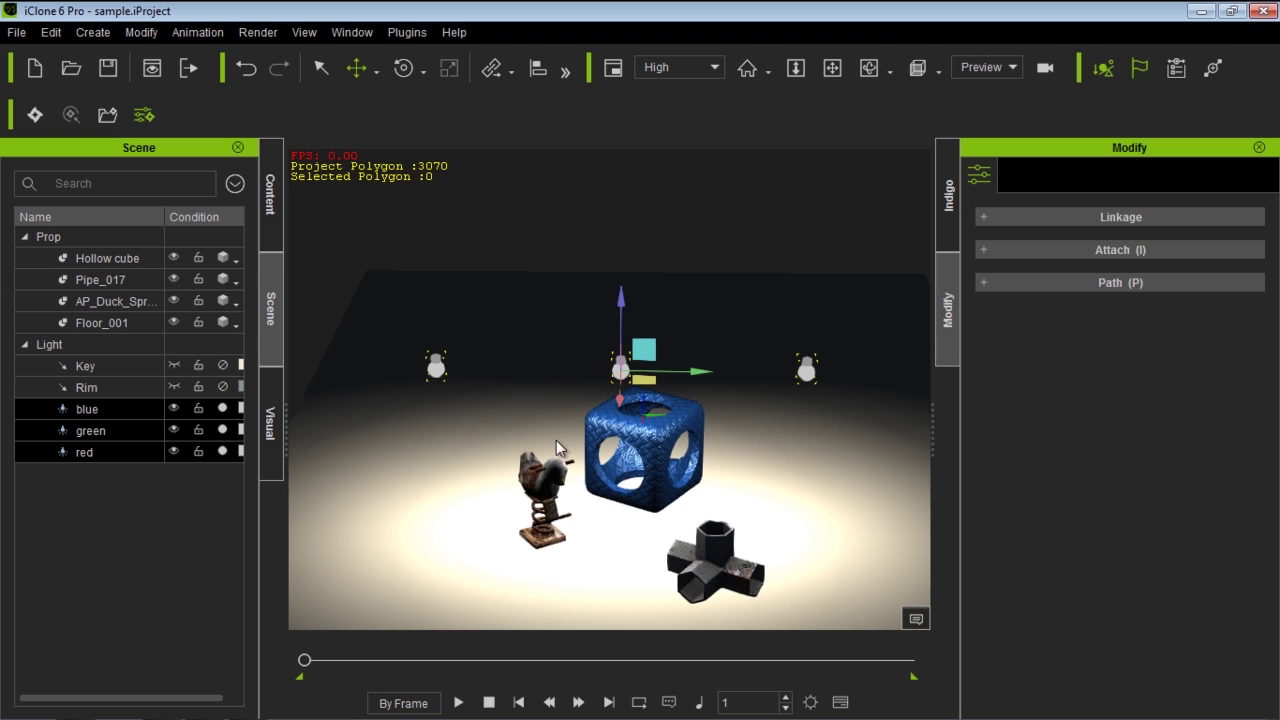
Increase the range of the green light to about 1995 and of the red light to about 3511.
click(124, 410)
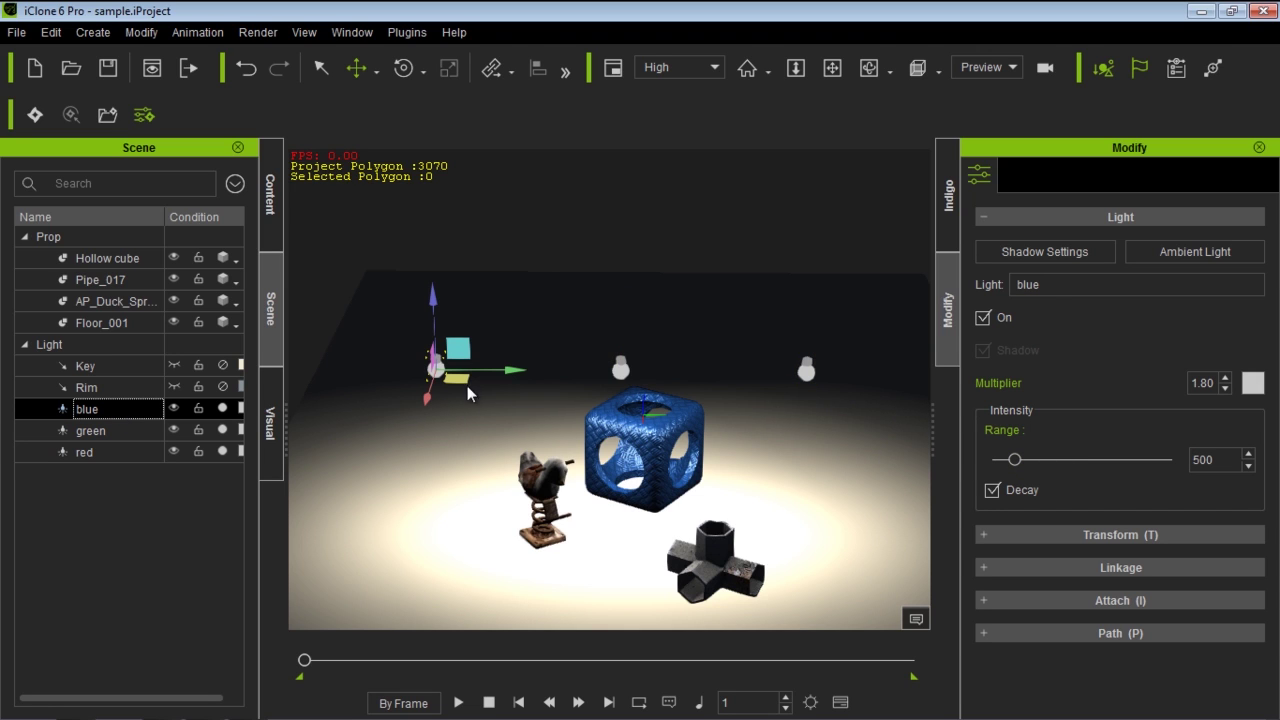
click(109, 434)
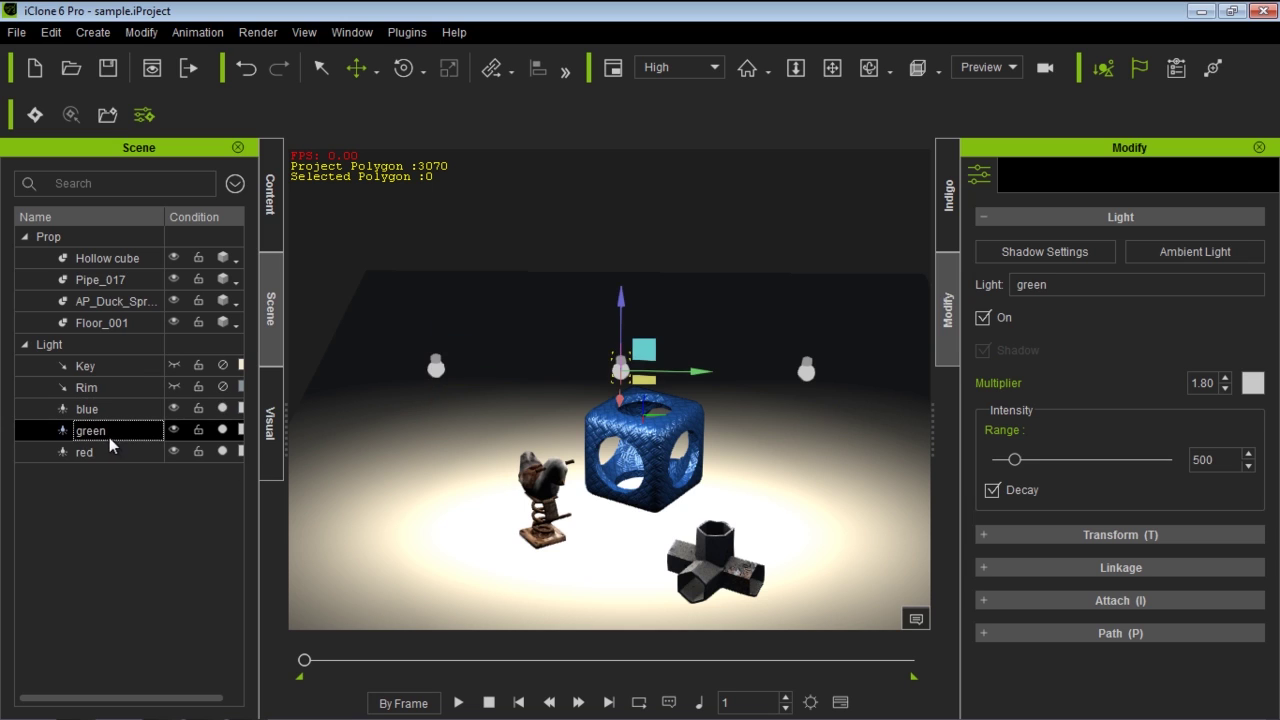
drag(1015, 461, 1067, 461)
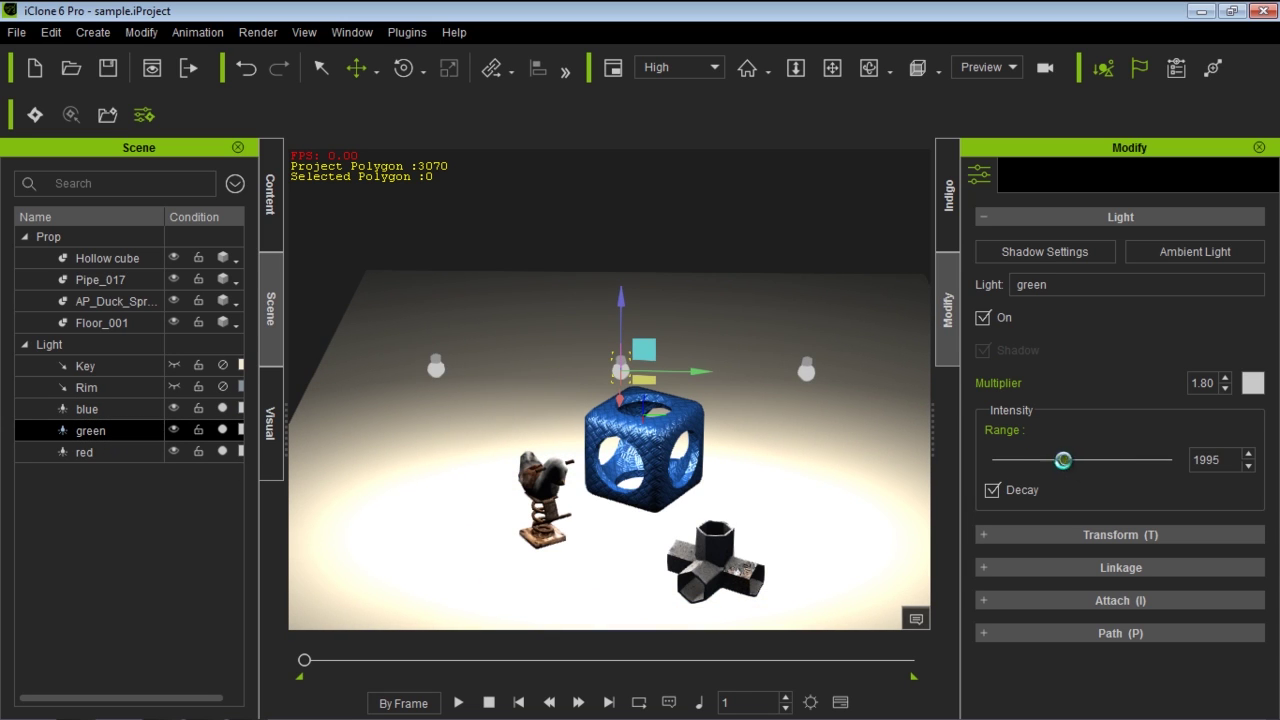
click(105, 452)
drag(1025, 466, 1122, 465)
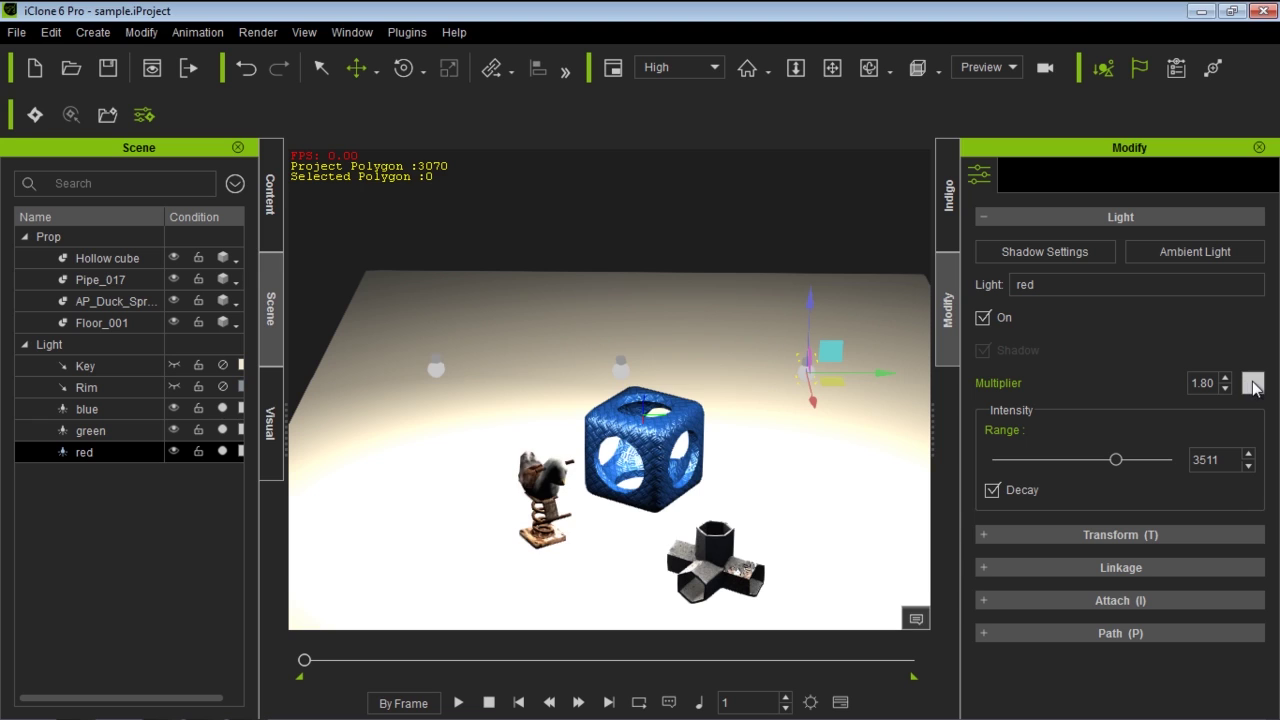
Set the red light's colour to red, #c83b3b.
click(1253, 384)
drag(753, 285, 833, 247)
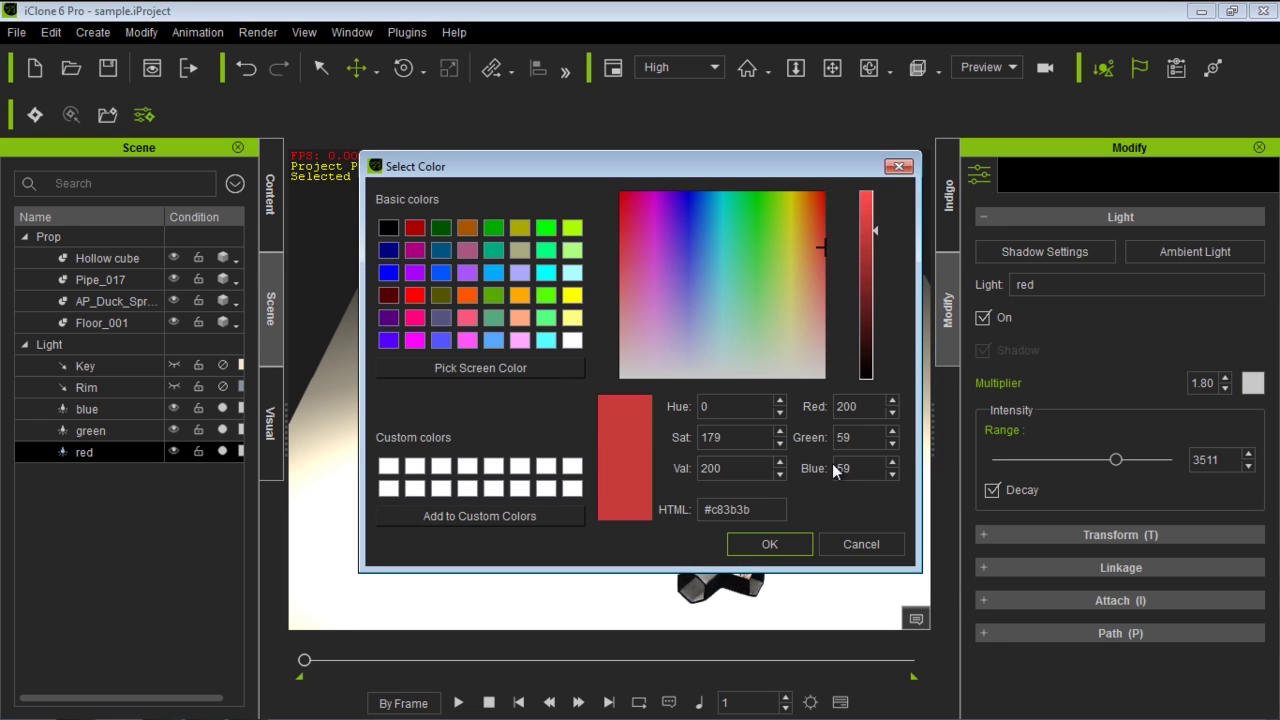
click(803, 541)
Set the green light's colour to green, #30c828.
click(134, 428)
click(1253, 384)
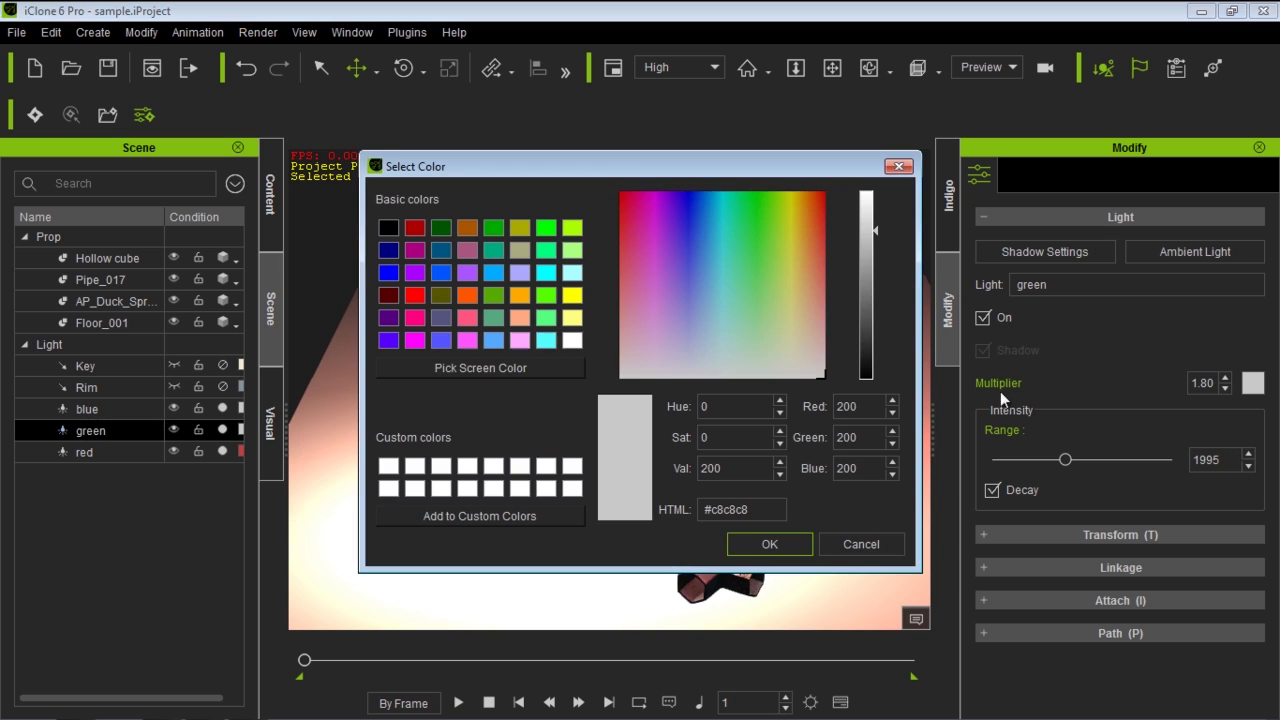
drag(786, 284, 757, 226)
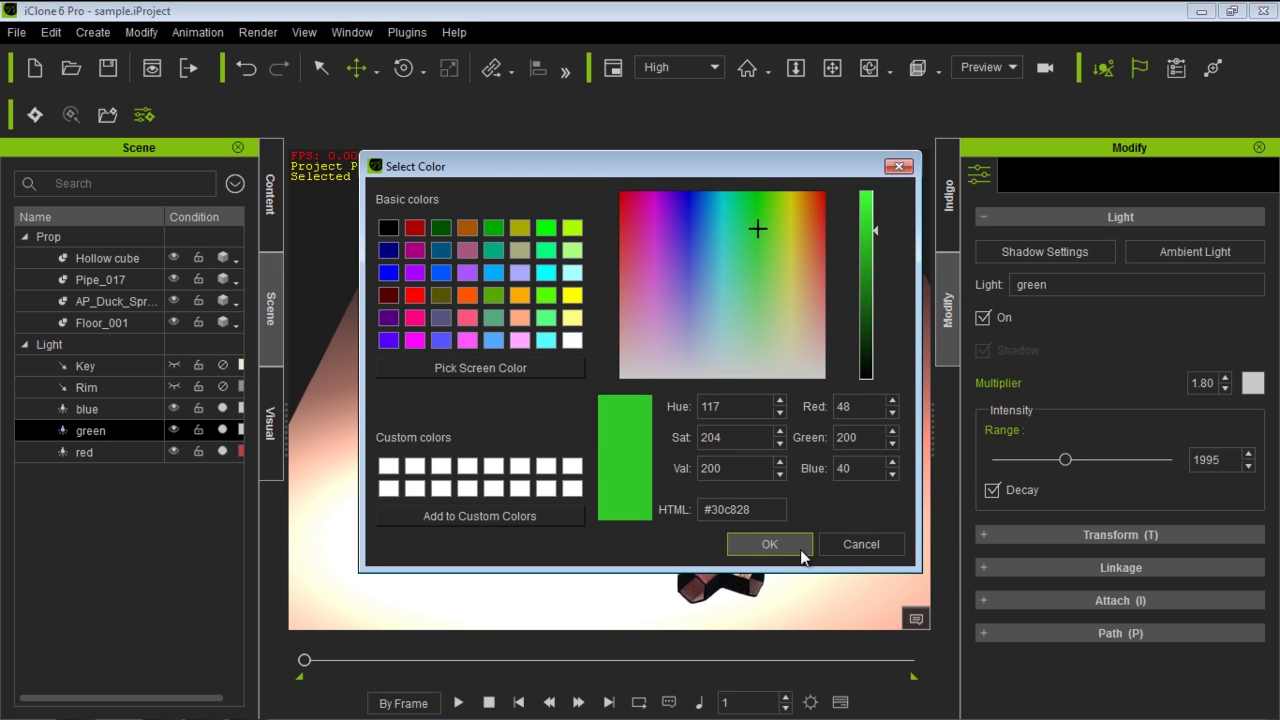
click(800, 548)
Set the blue light's colour to blue, #3640c8.
click(60, 409)
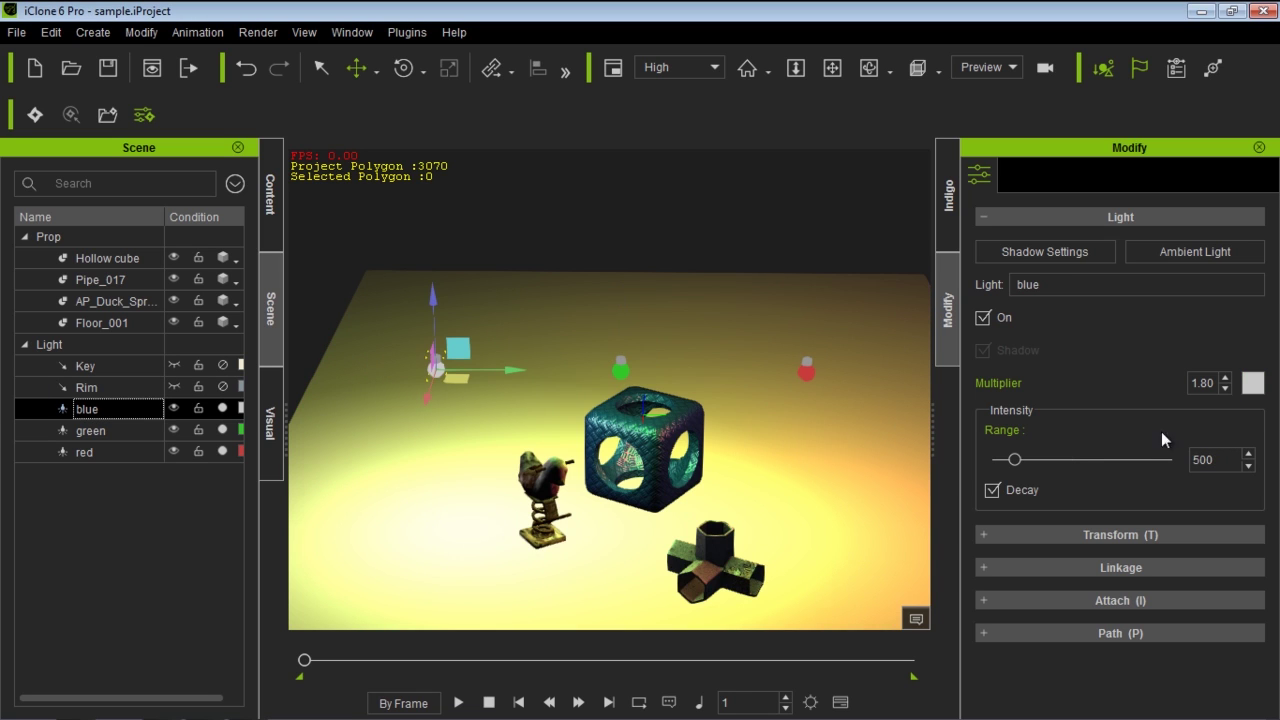
click(1253, 384)
click(681, 241)
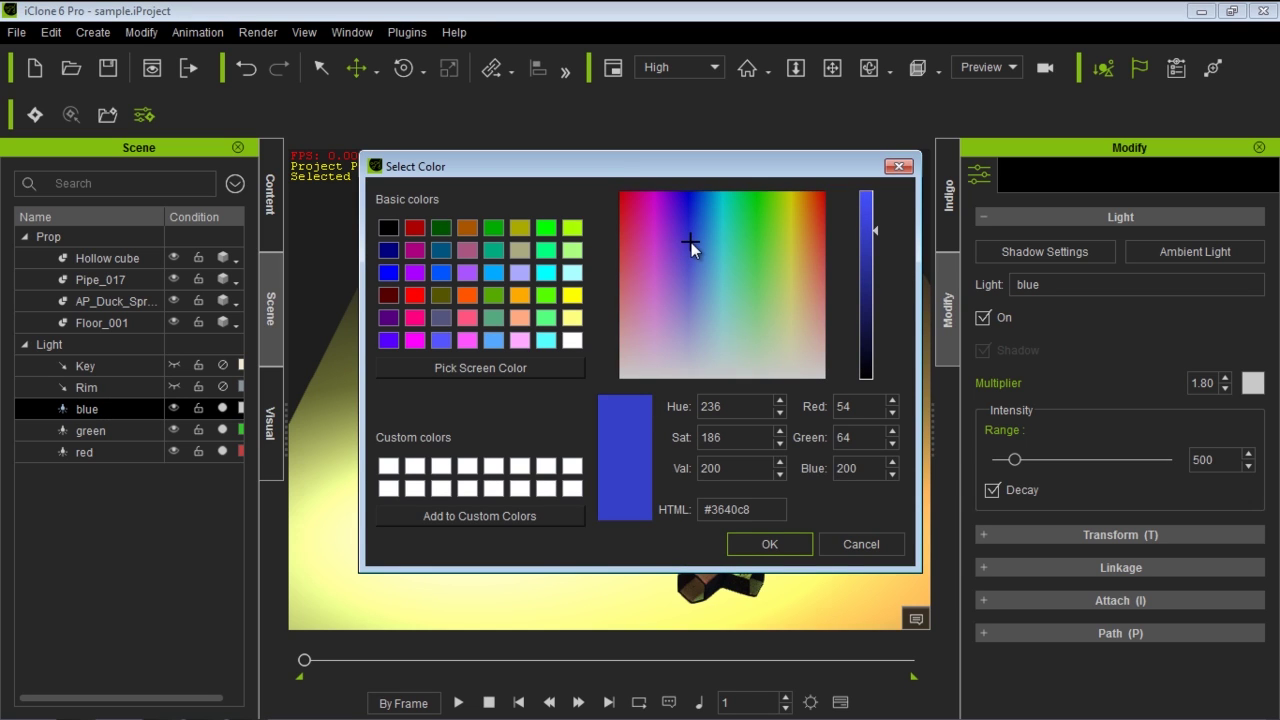
click(769, 543)
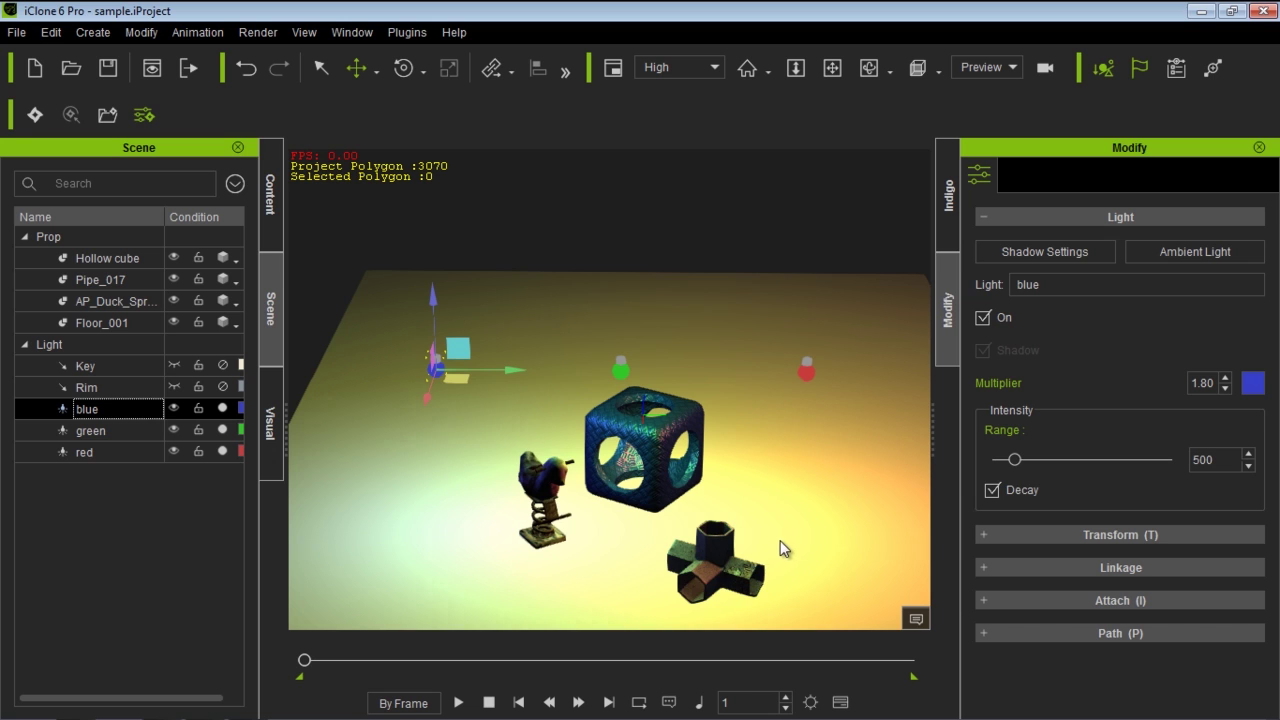
scroll(798, 480, up, 3)
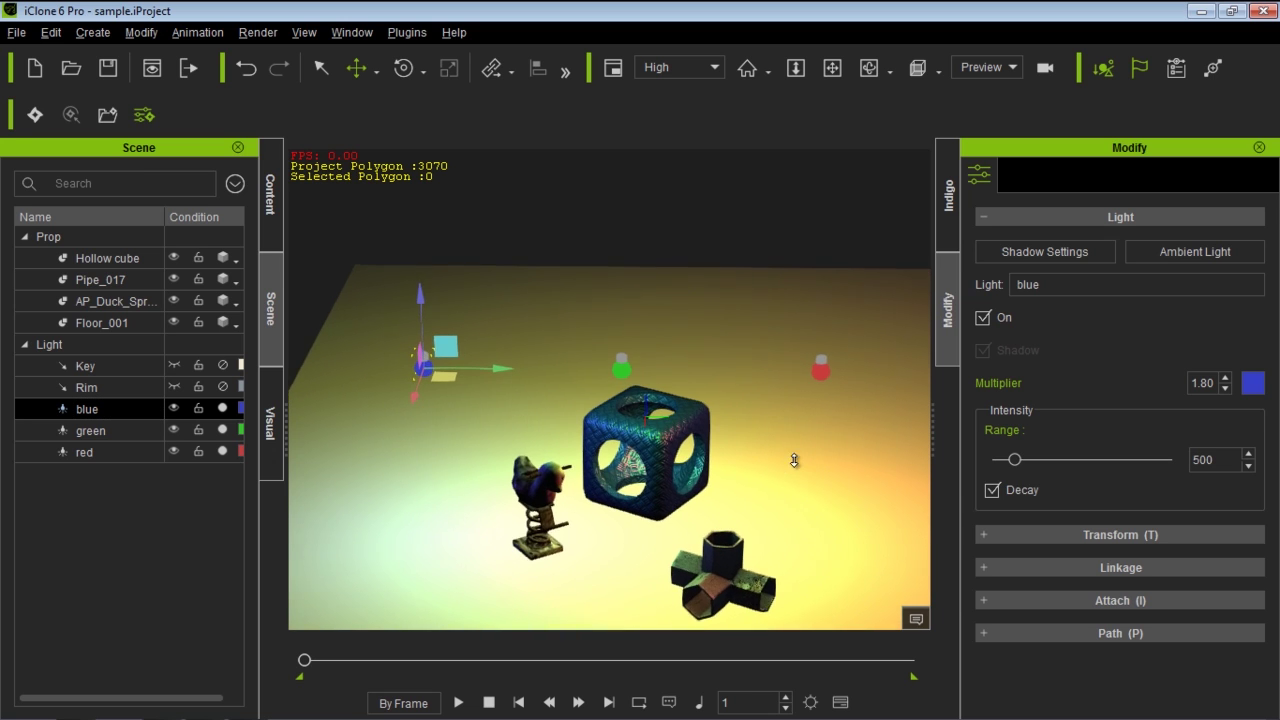
Render the scene with the three coloured point lights in Indigo RT and inspect the lighting and shadows around the props.
middle_drag(803, 497, 754, 423)
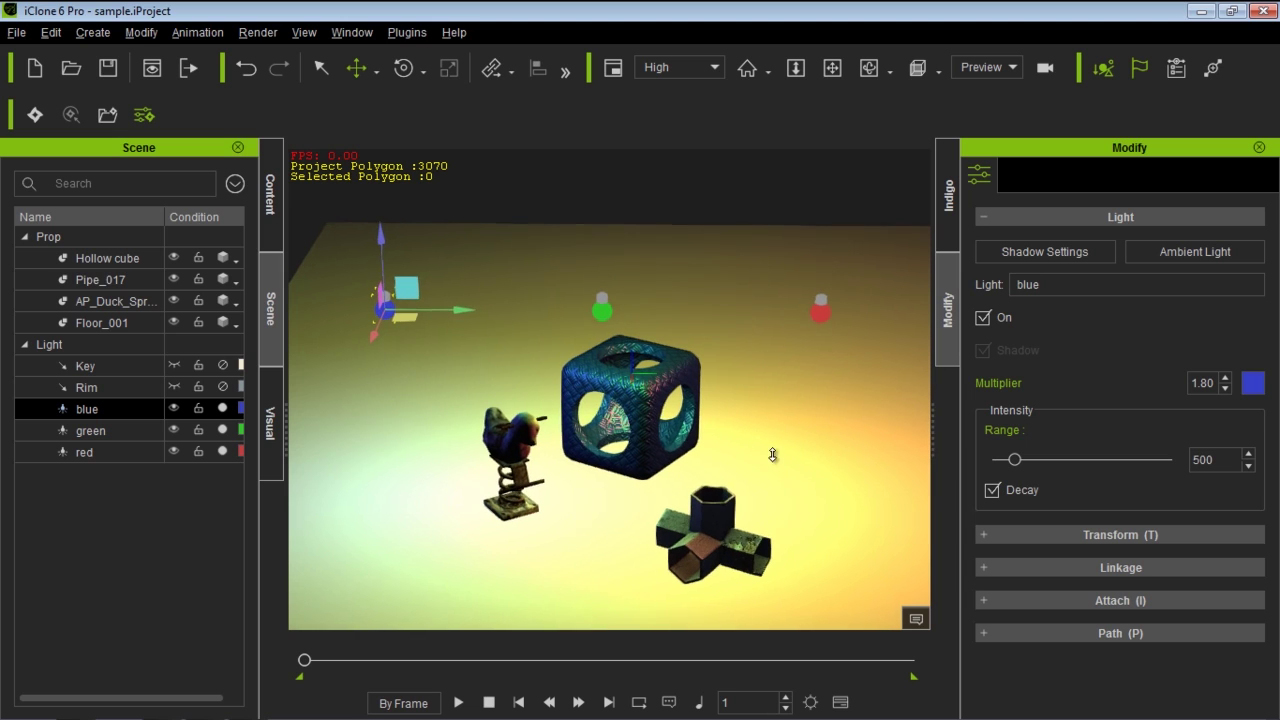
click(28, 117)
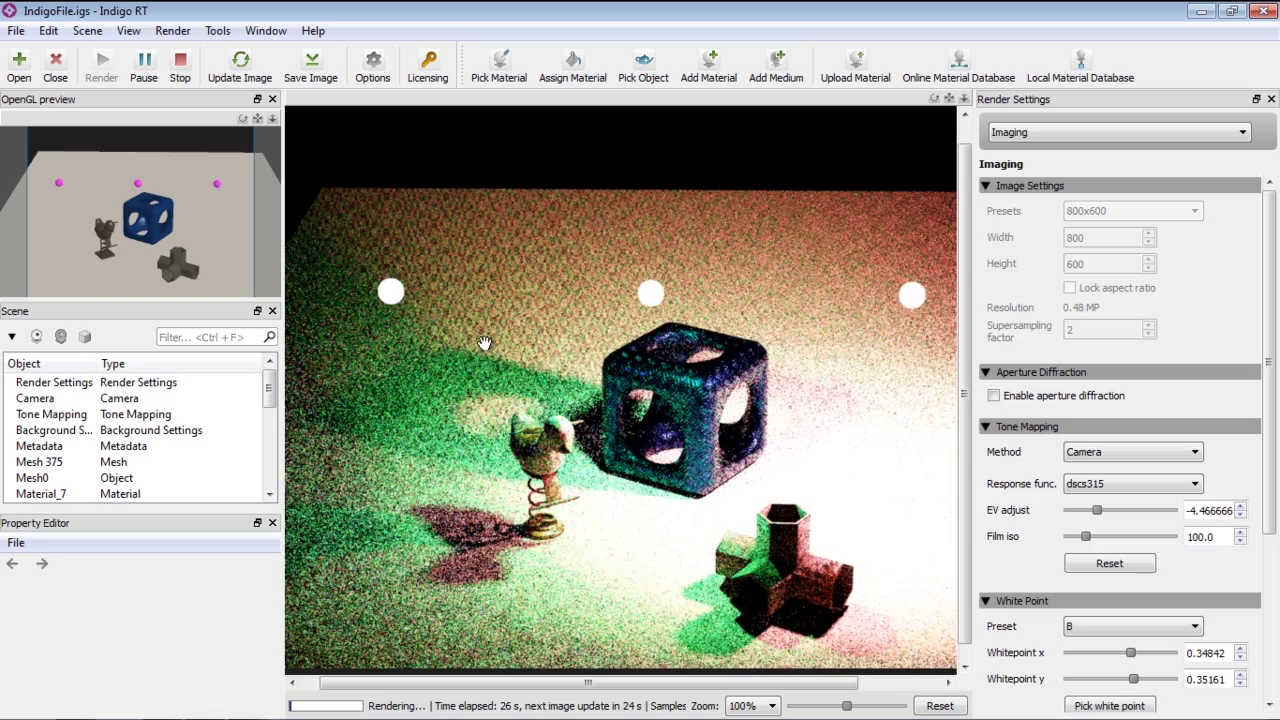
drag(459, 436, 490, 440)
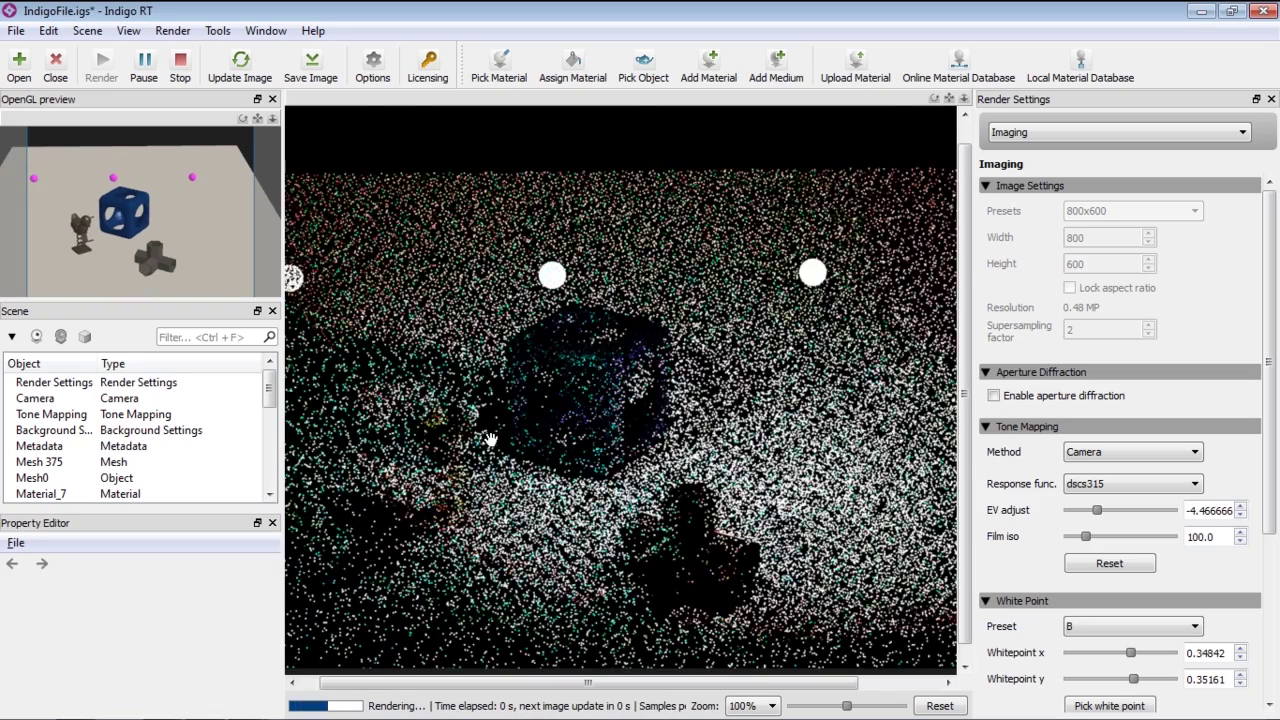
mouse_move(513, 478)
mouse_down()
mouse_move(535, 468)
mouse_move(519, 472)
mouse_up()
drag(628, 498, 647, 487)
drag(638, 487, 623, 487)
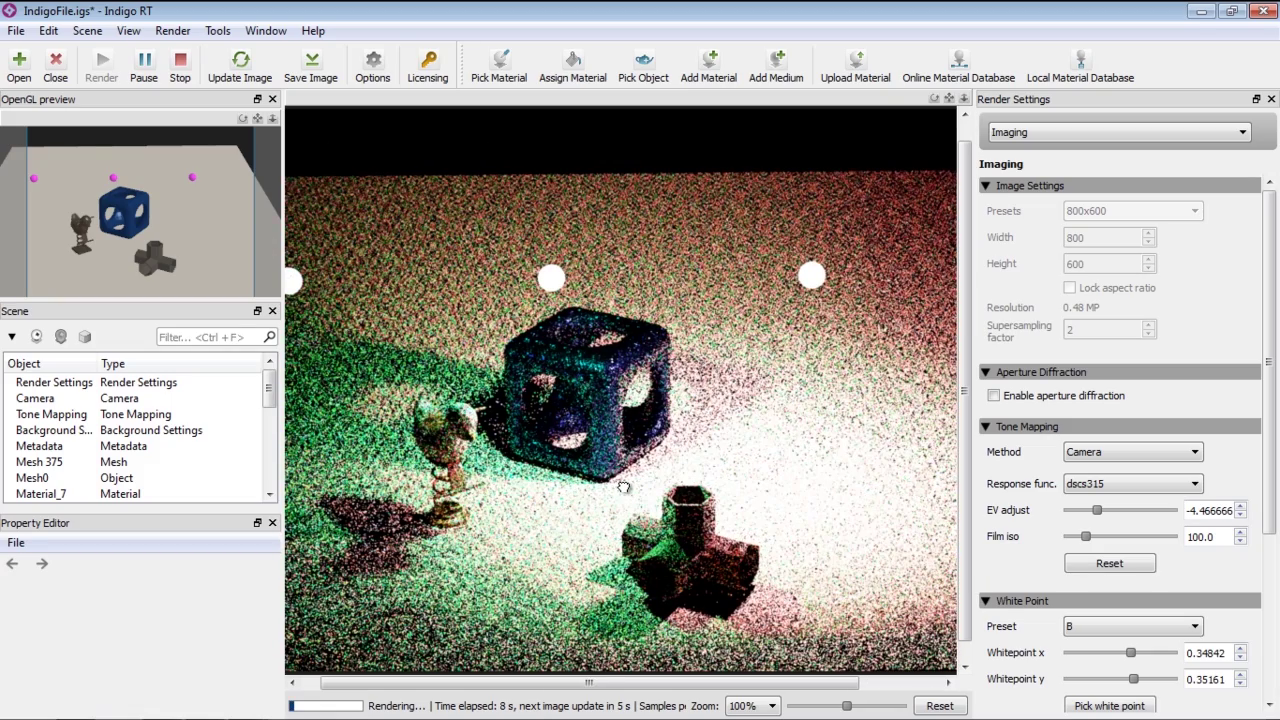
drag(625, 487, 634, 485)
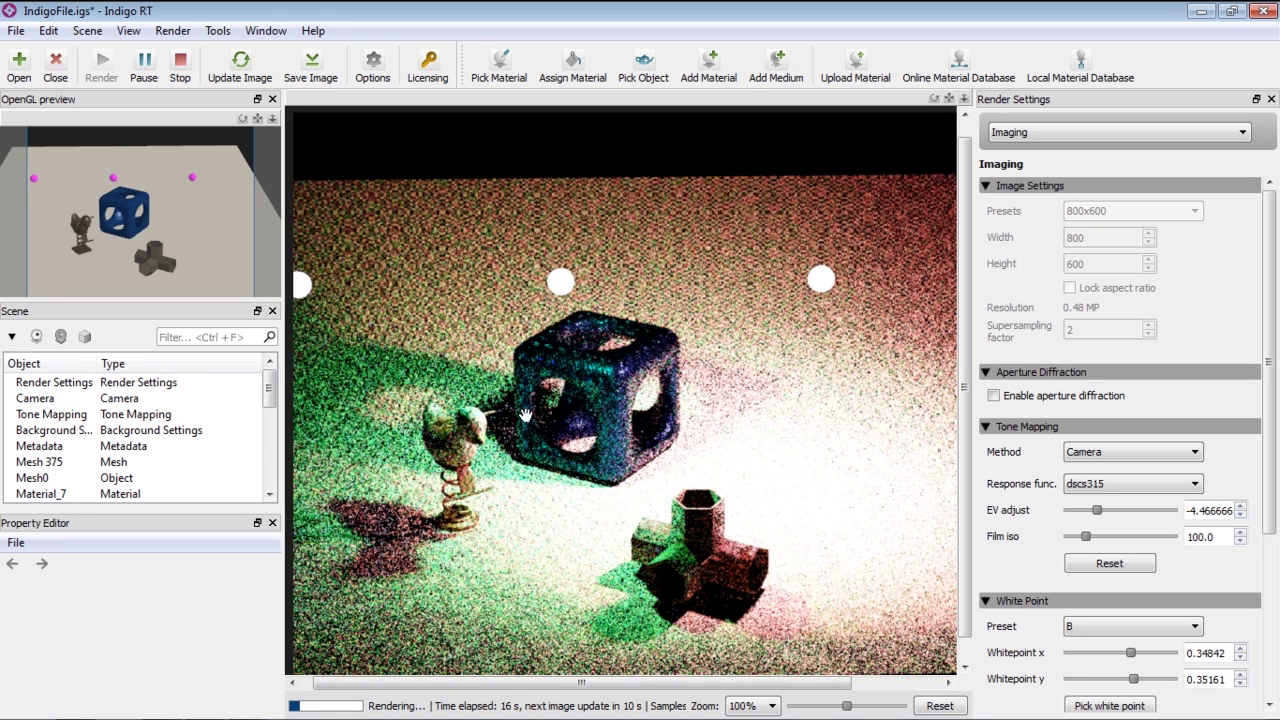
drag(513, 427, 539, 508)
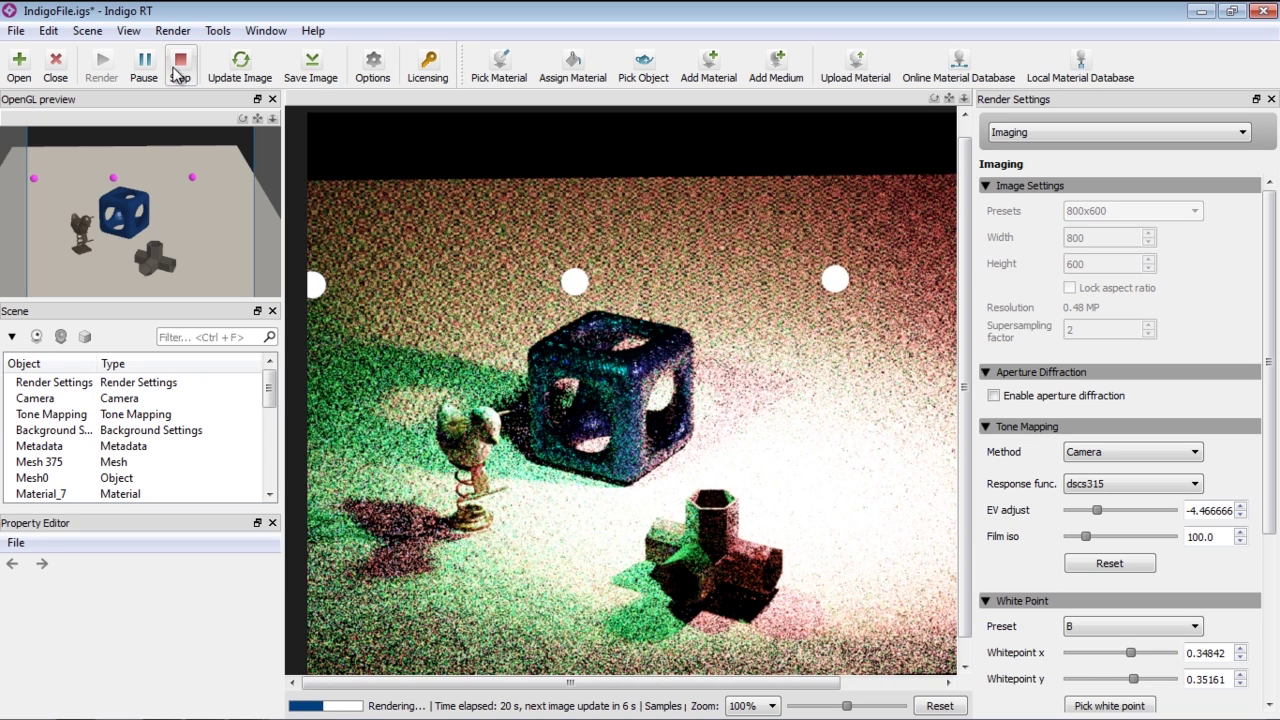
Switch back to iClone and set the range of the green and red lights to 500.
key(alt+Tab)
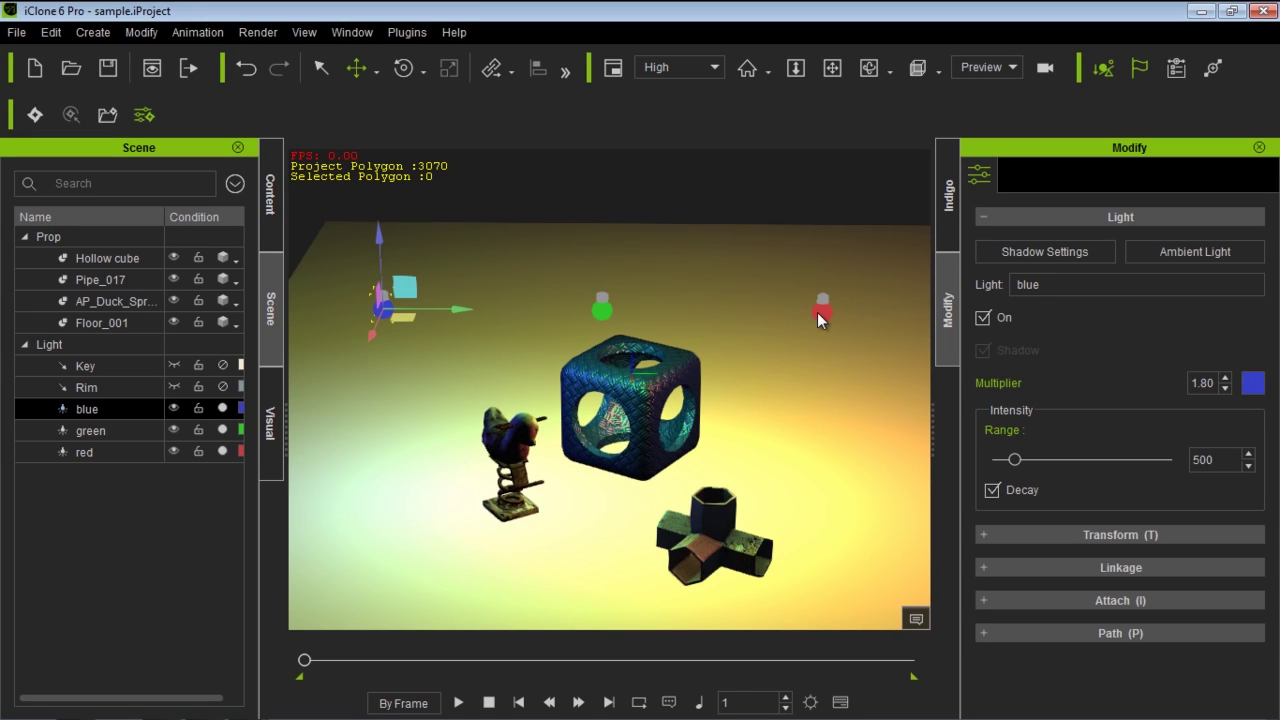
click(90, 430)
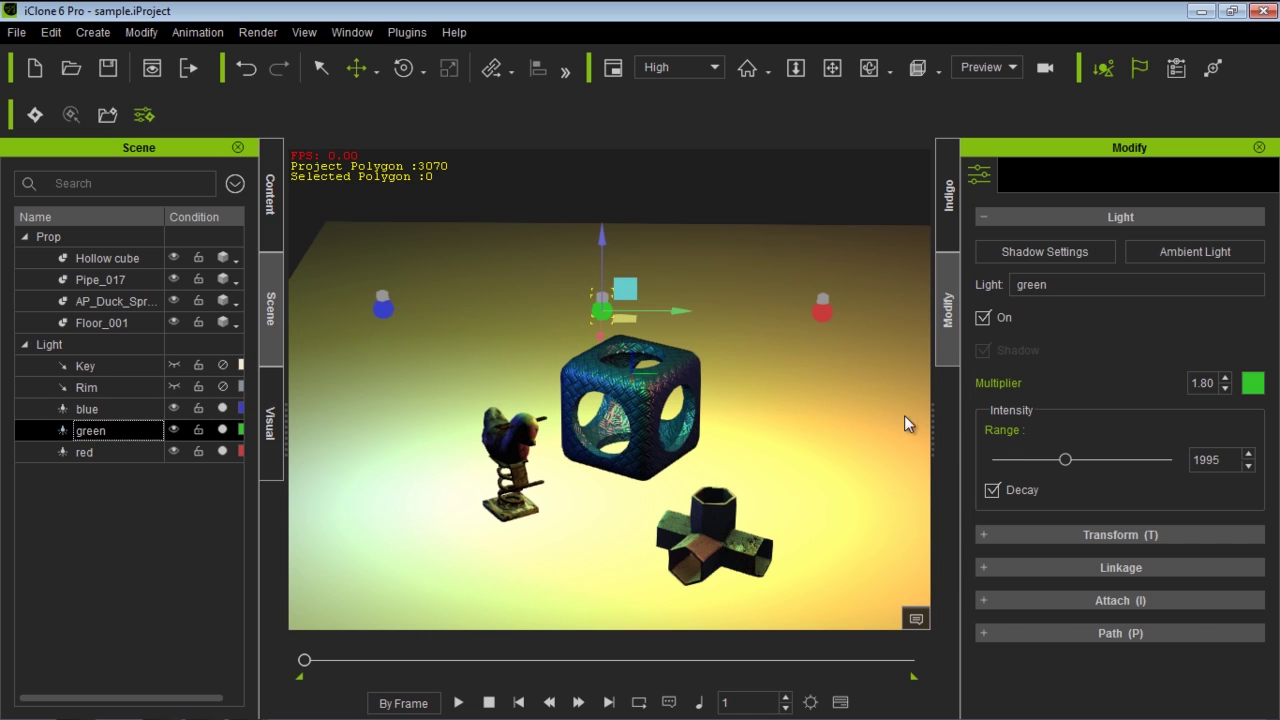
click(1224, 457)
text(500)
key(Return)
click(86, 452)
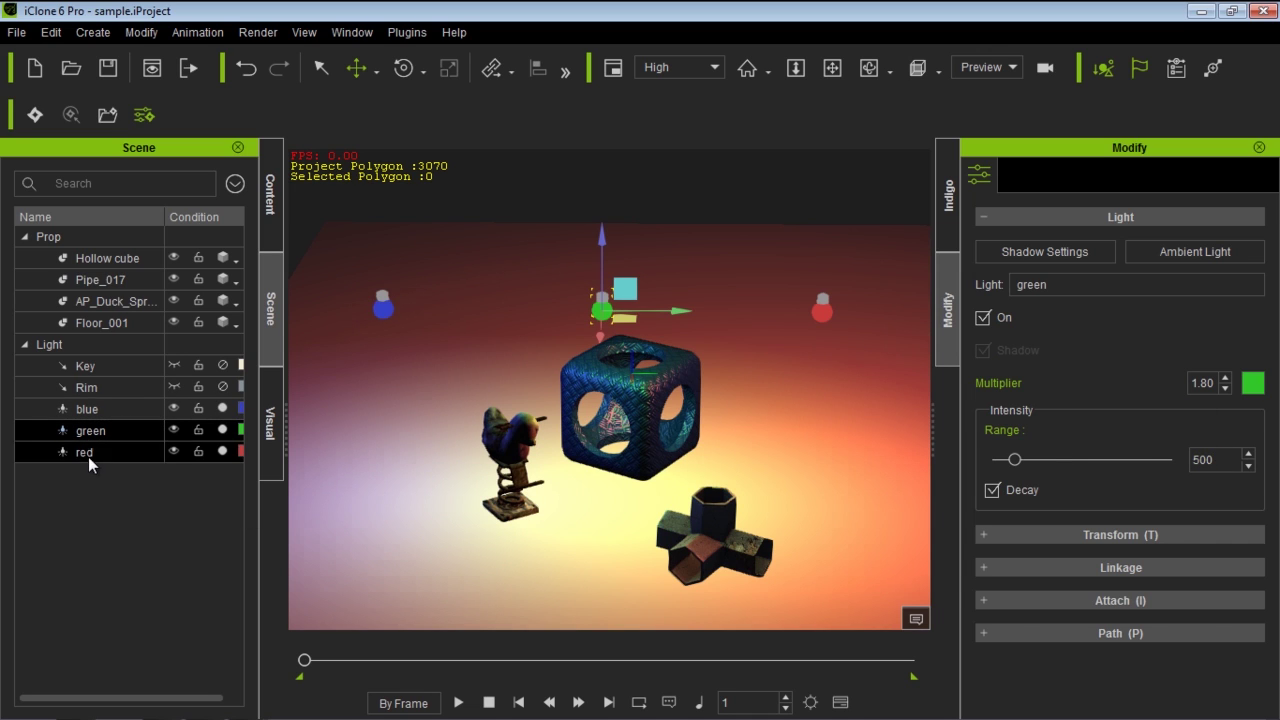
click(1232, 458)
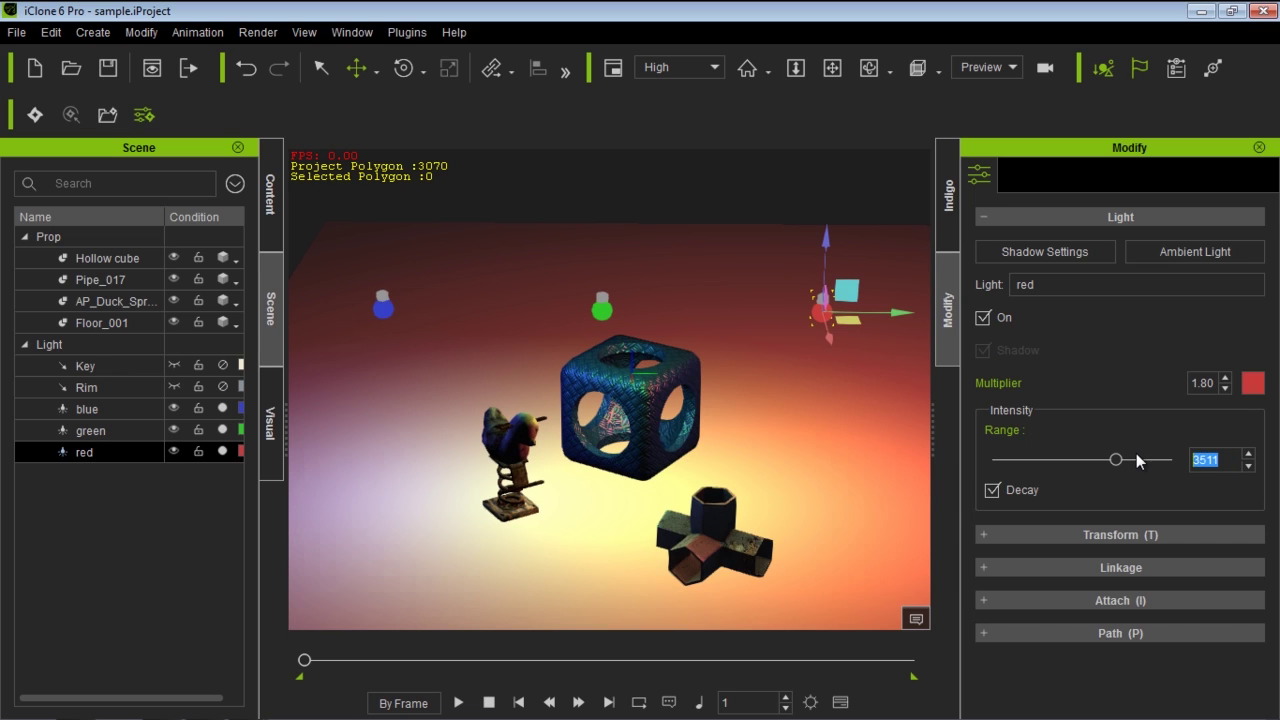
text(500)
key(Return)
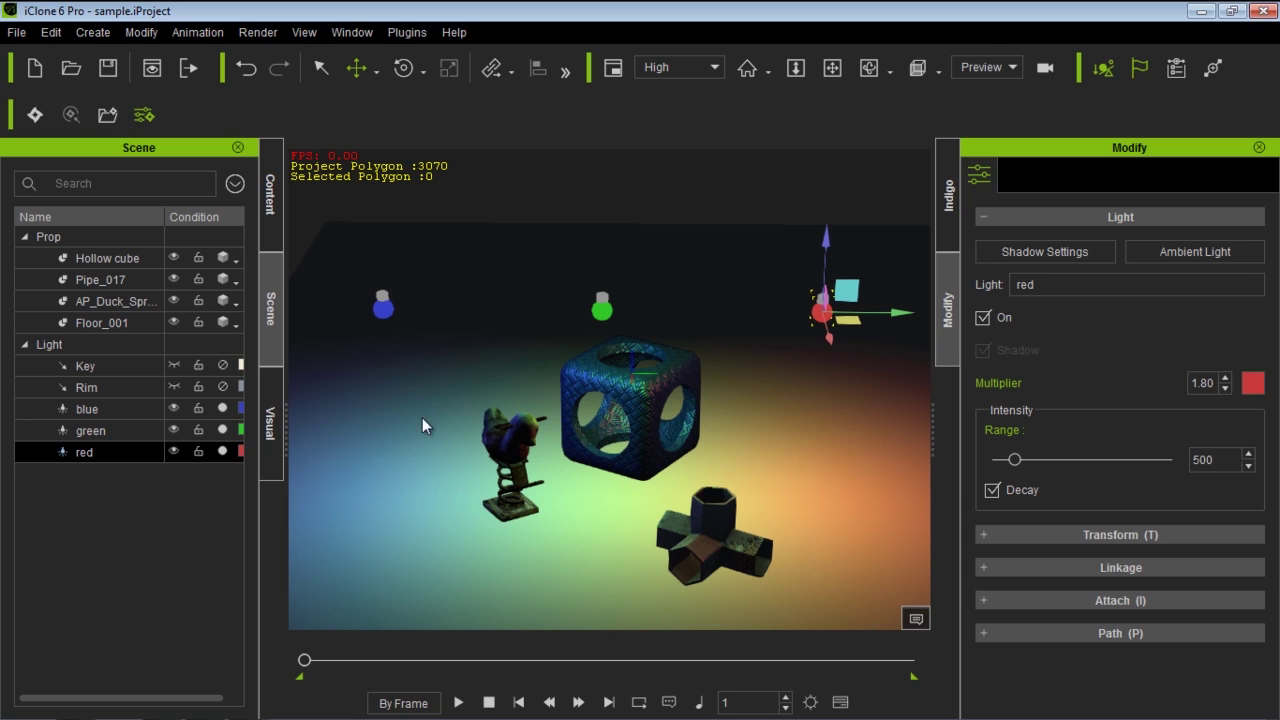
Render the scene with the equal light ranges in Indigo RT and compare it with the previous render.
click(37, 116)
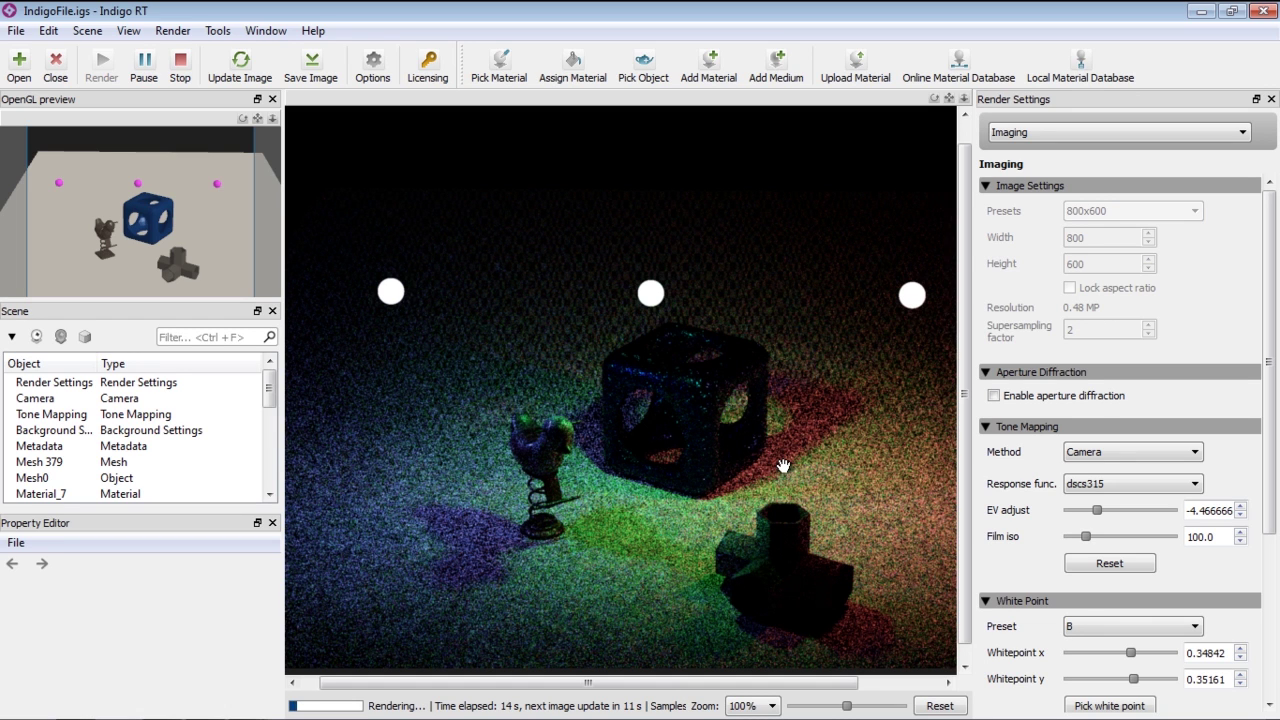
key(alt+Tab)
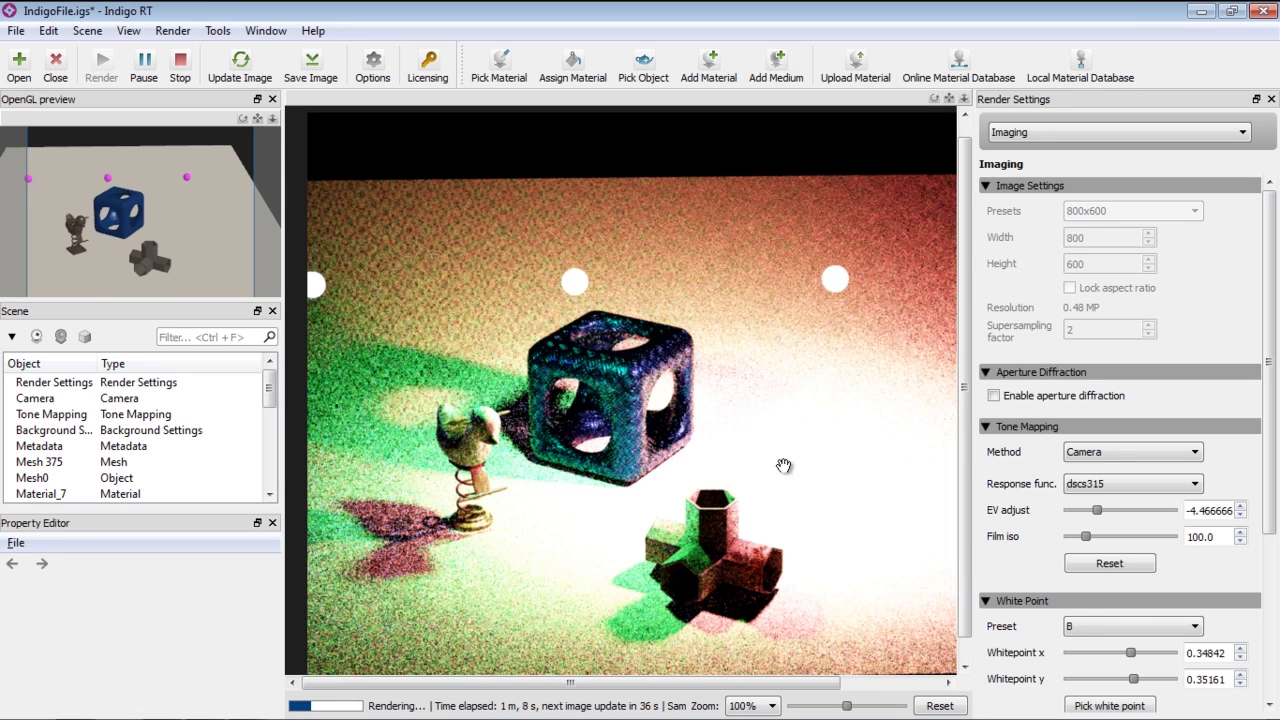
drag(573, 473, 660, 438)
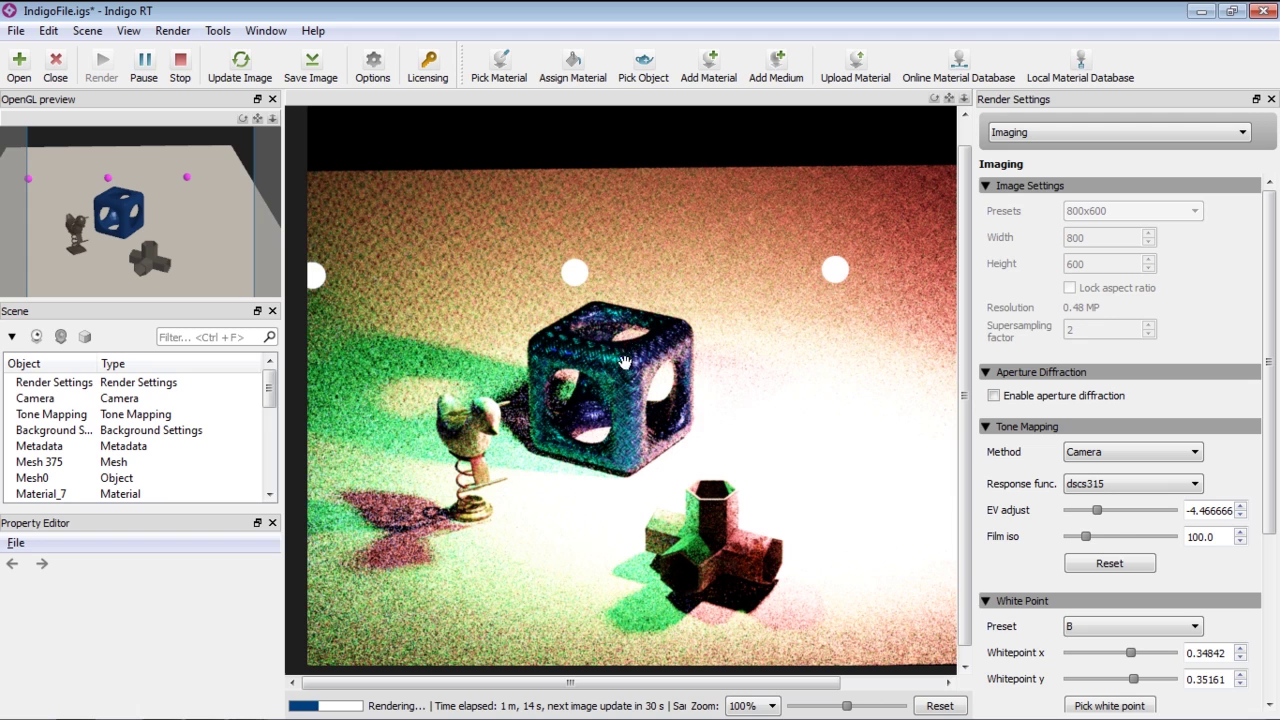
Stop the previous point-light render and the older duck spotlight render, and return to the newest render.
click(181, 66)
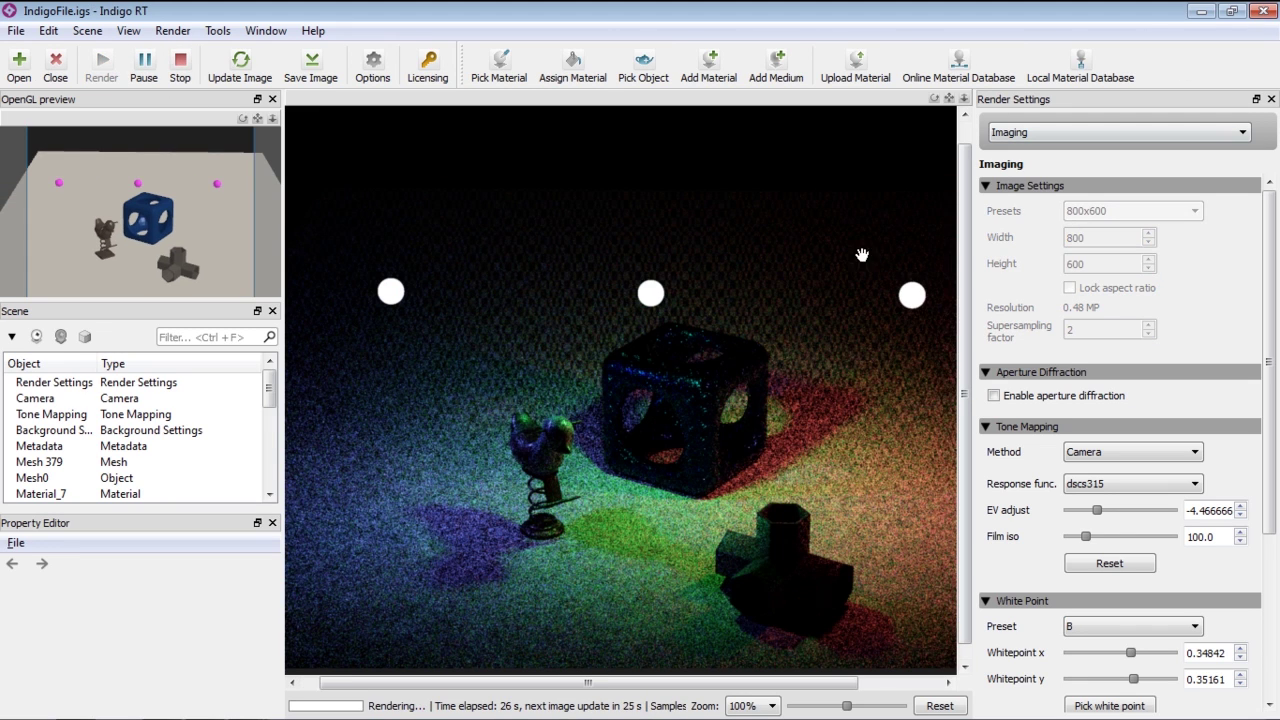
drag(805, 433, 770, 416)
key(alt+Tab)
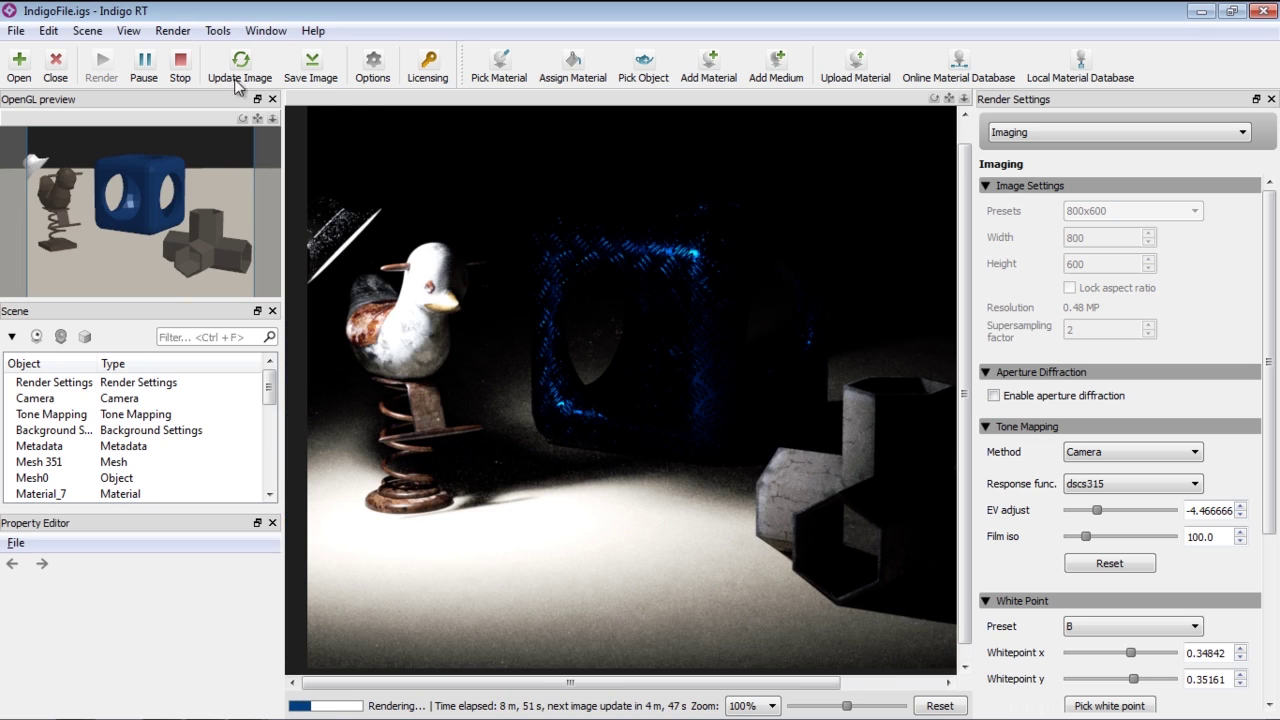
click(177, 66)
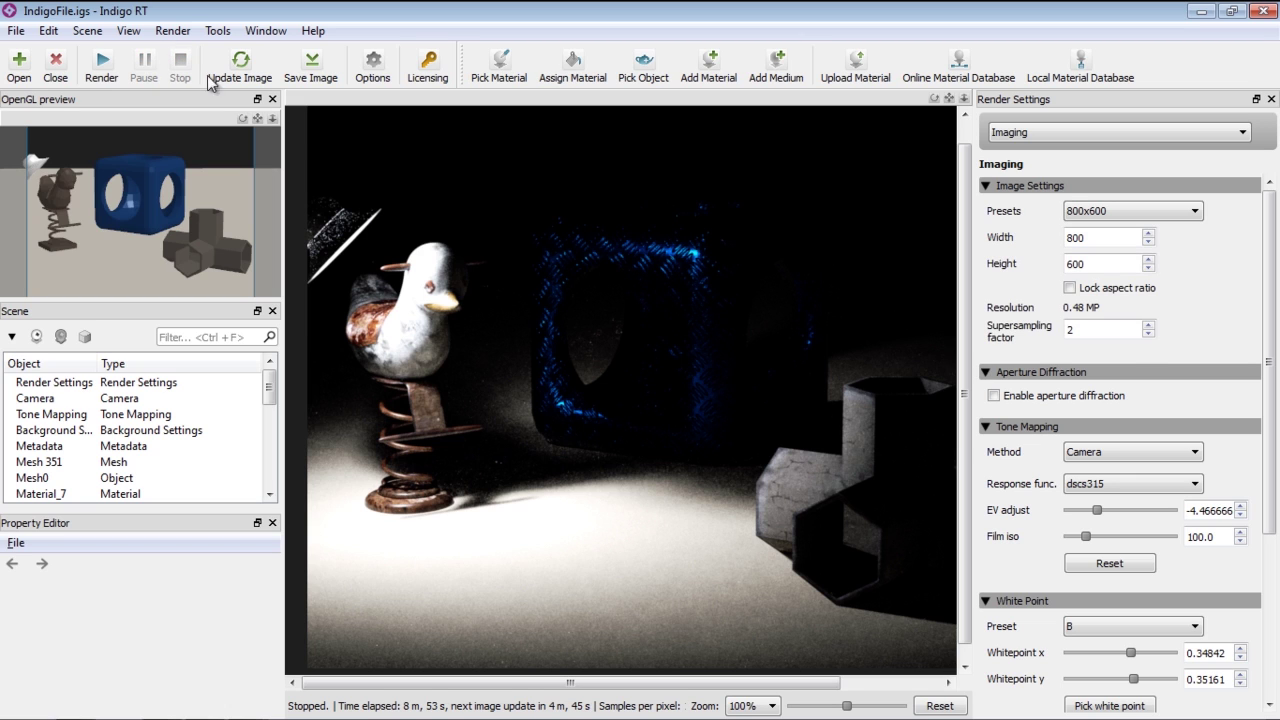
key(alt+Tab)
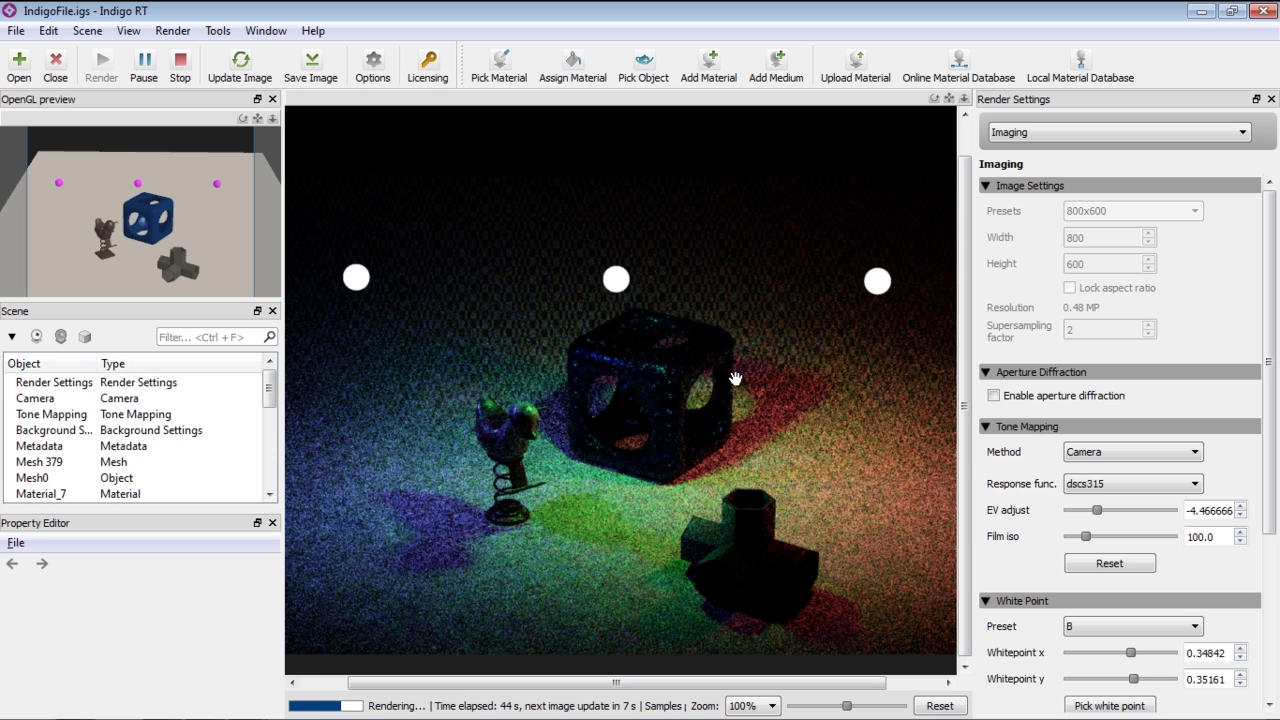
Switch to iClone and show the Indigo size setting of the blue point light in the iClone Lights list.
key(alt+Tab)
key(alt+Tab)
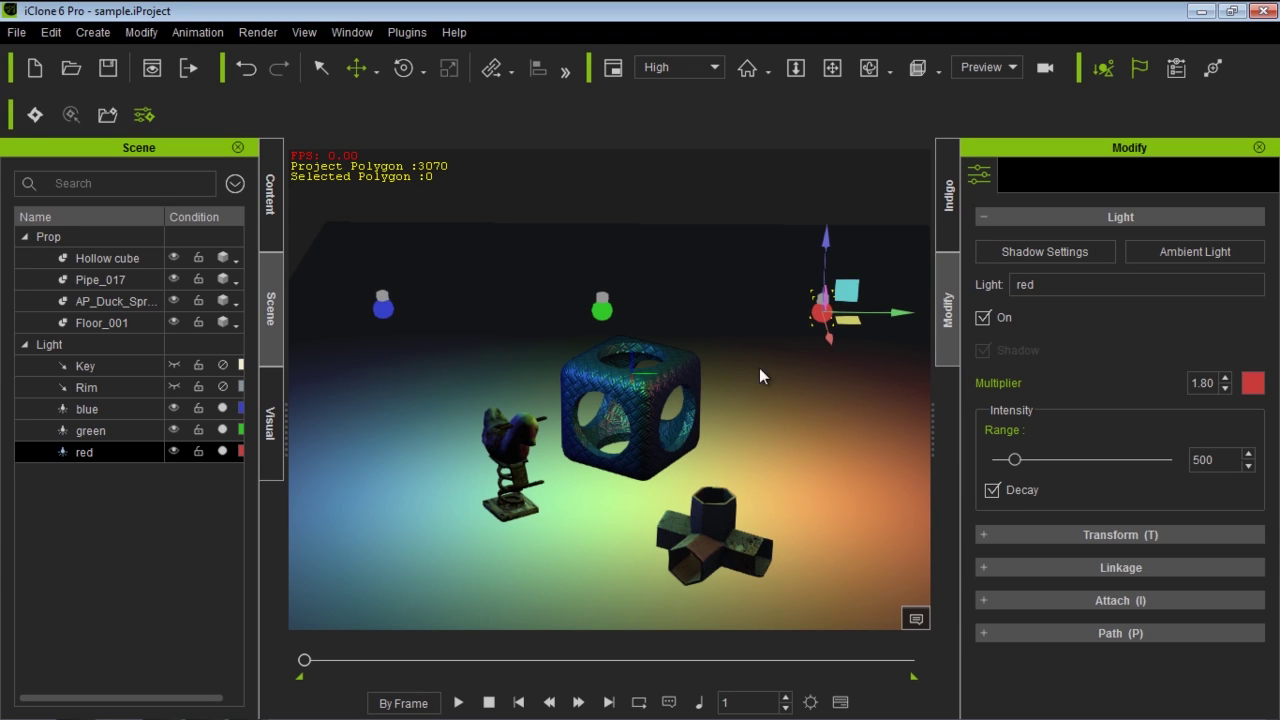
click(950, 195)
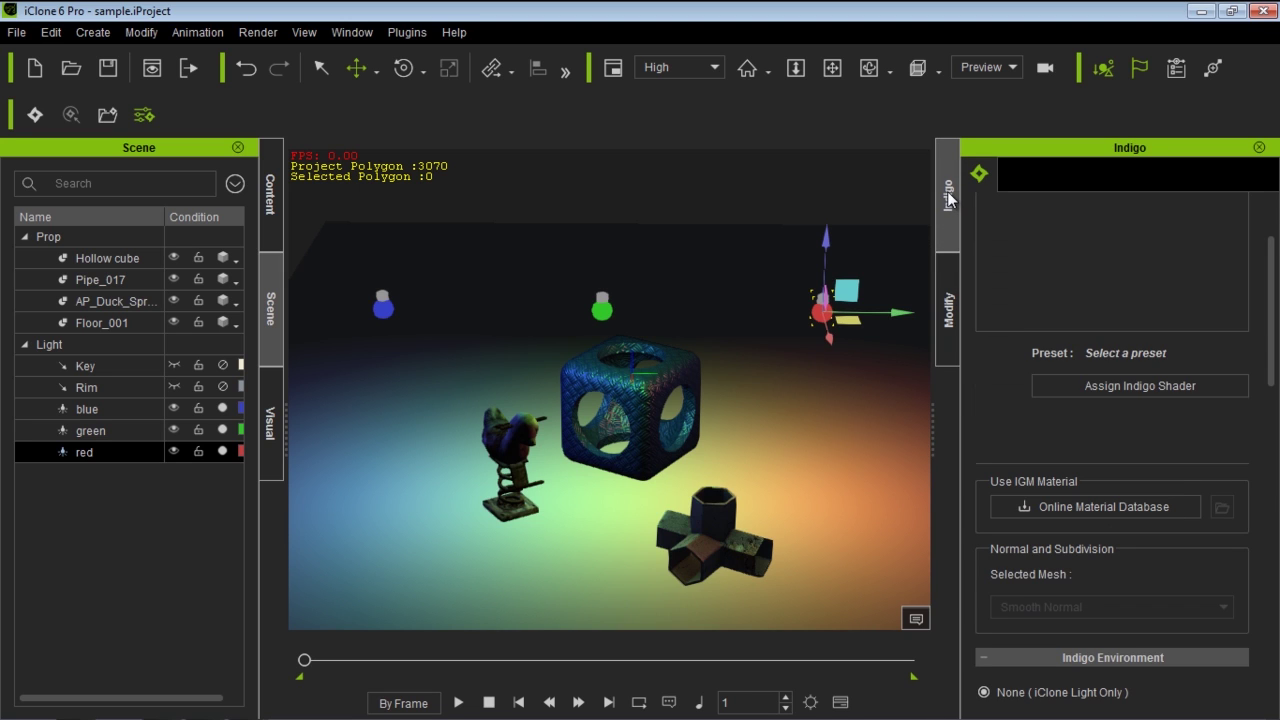
drag(1265, 283, 1260, 504)
click(1076, 291)
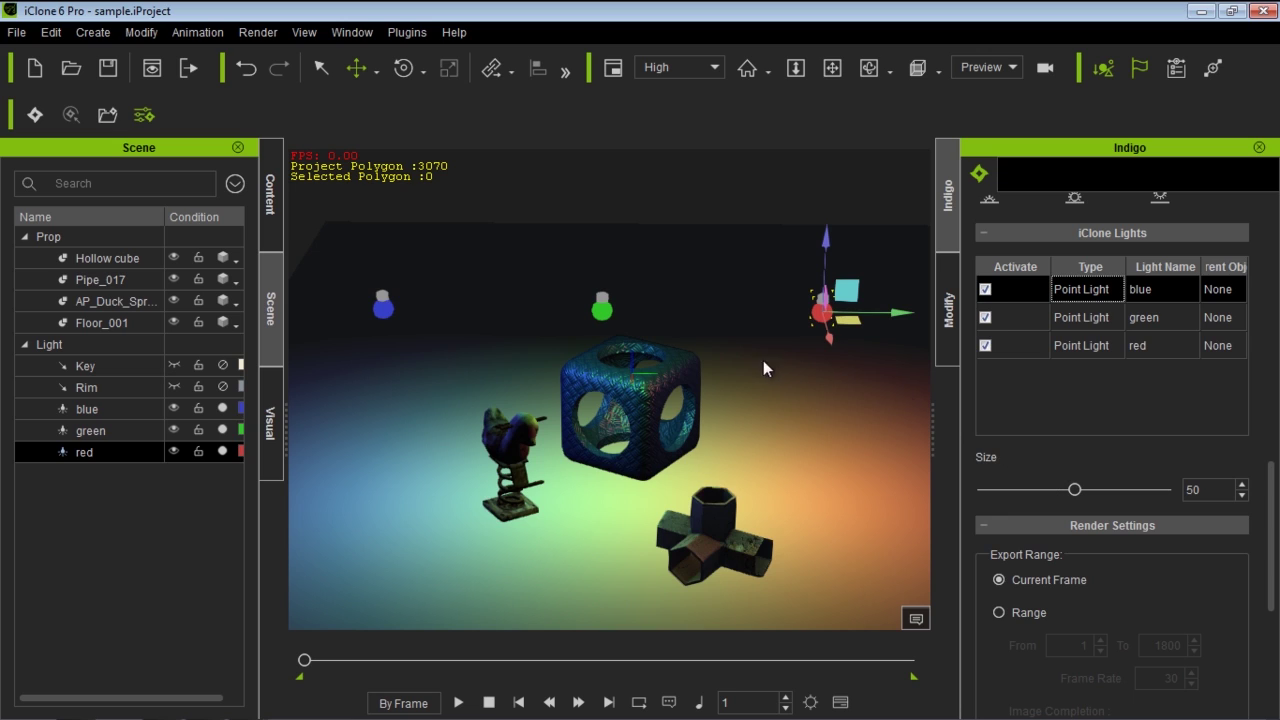
Select the red, green and blue lights together and move them back behind the hollow cube, over the empty floor.
ctrl+click(602, 312)
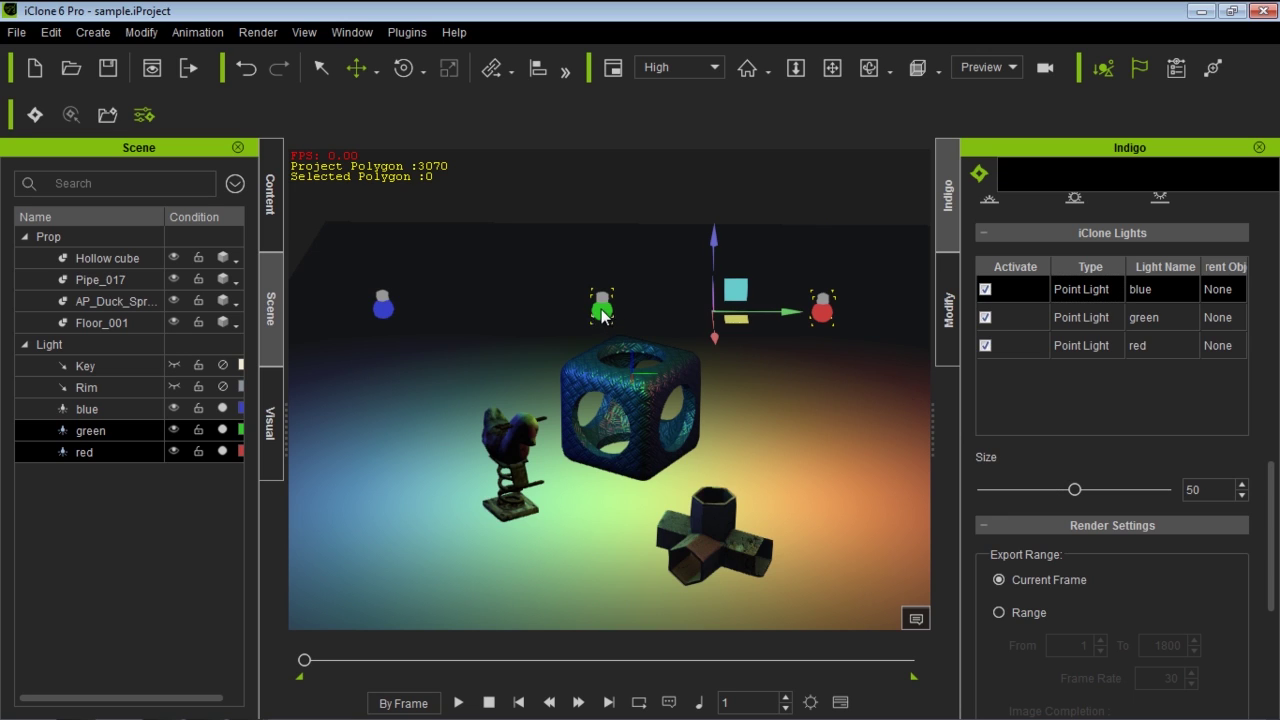
ctrl+click(382, 310)
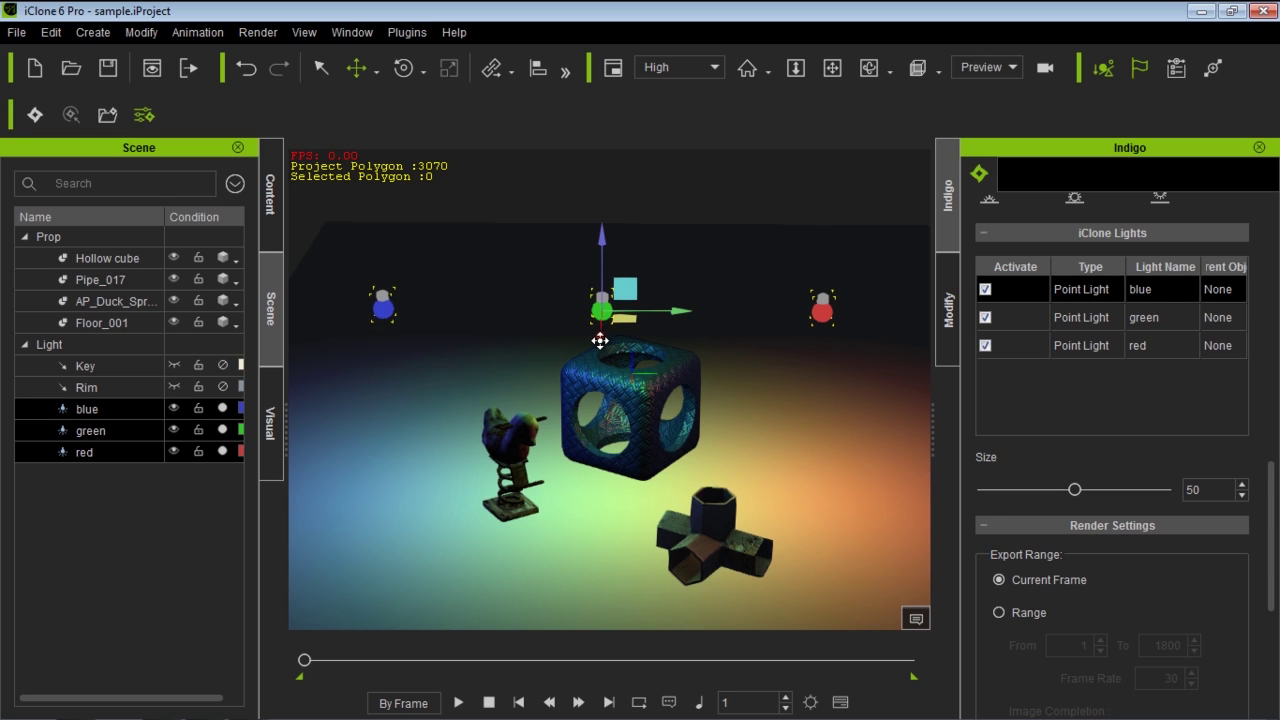
drag(599, 341, 678, 195)
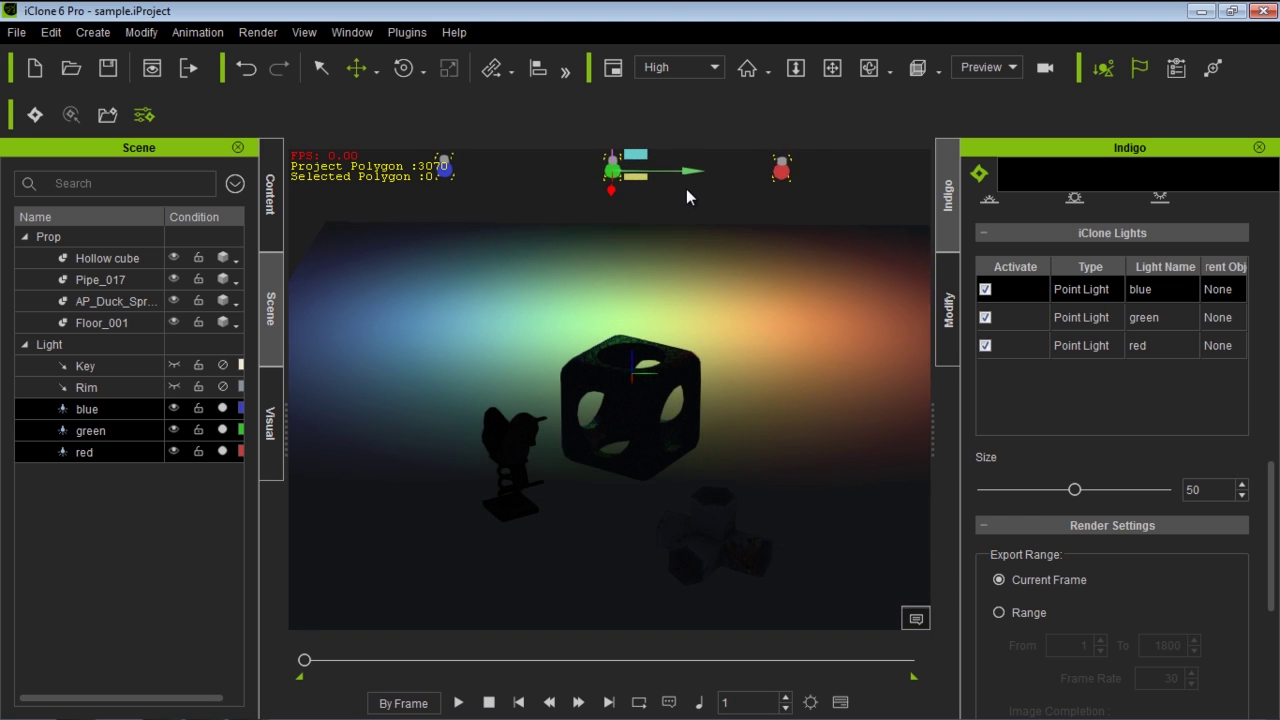
middle_drag(677, 297, 703, 449)
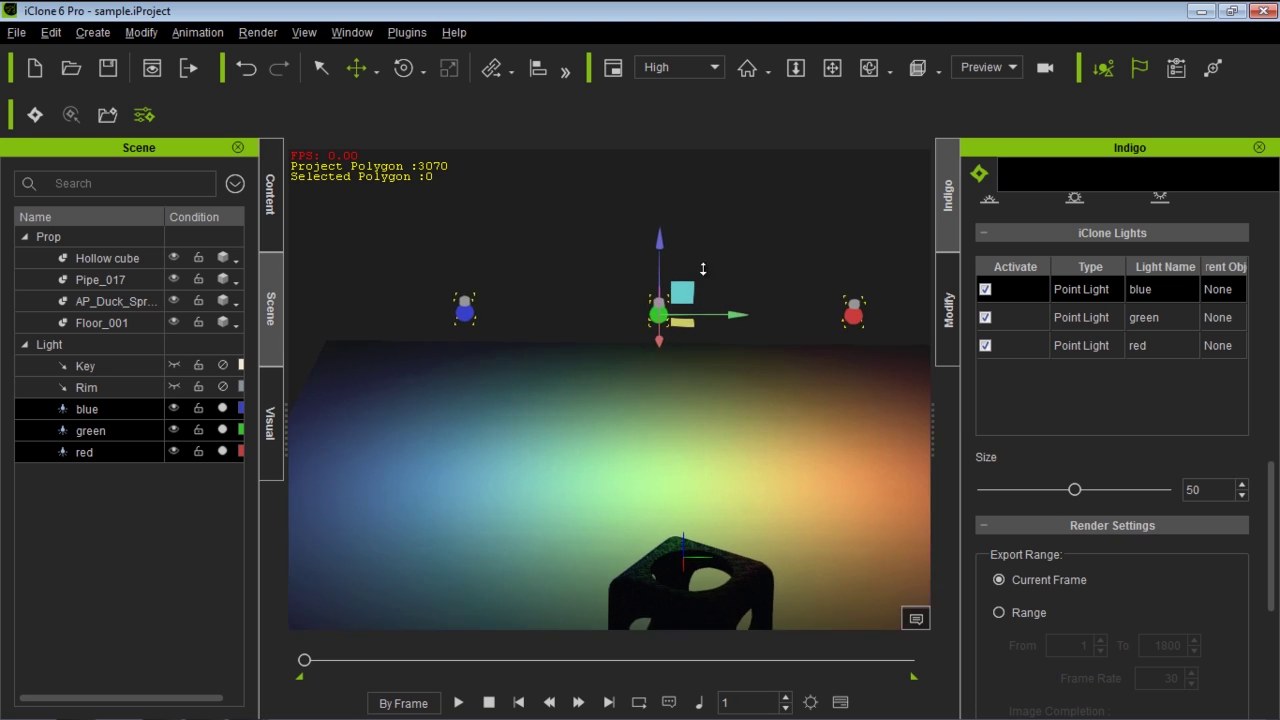
middle_drag(703, 268, 667, 448)
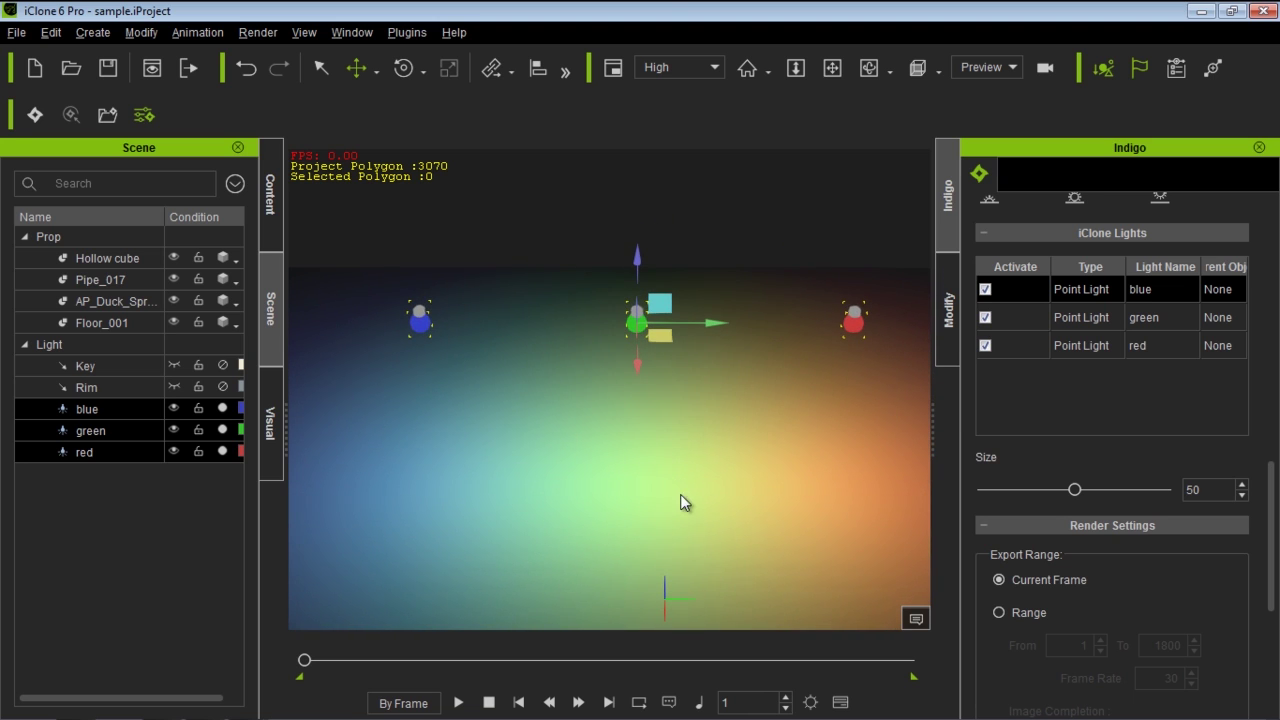
middle_drag(686, 495, 690, 475)
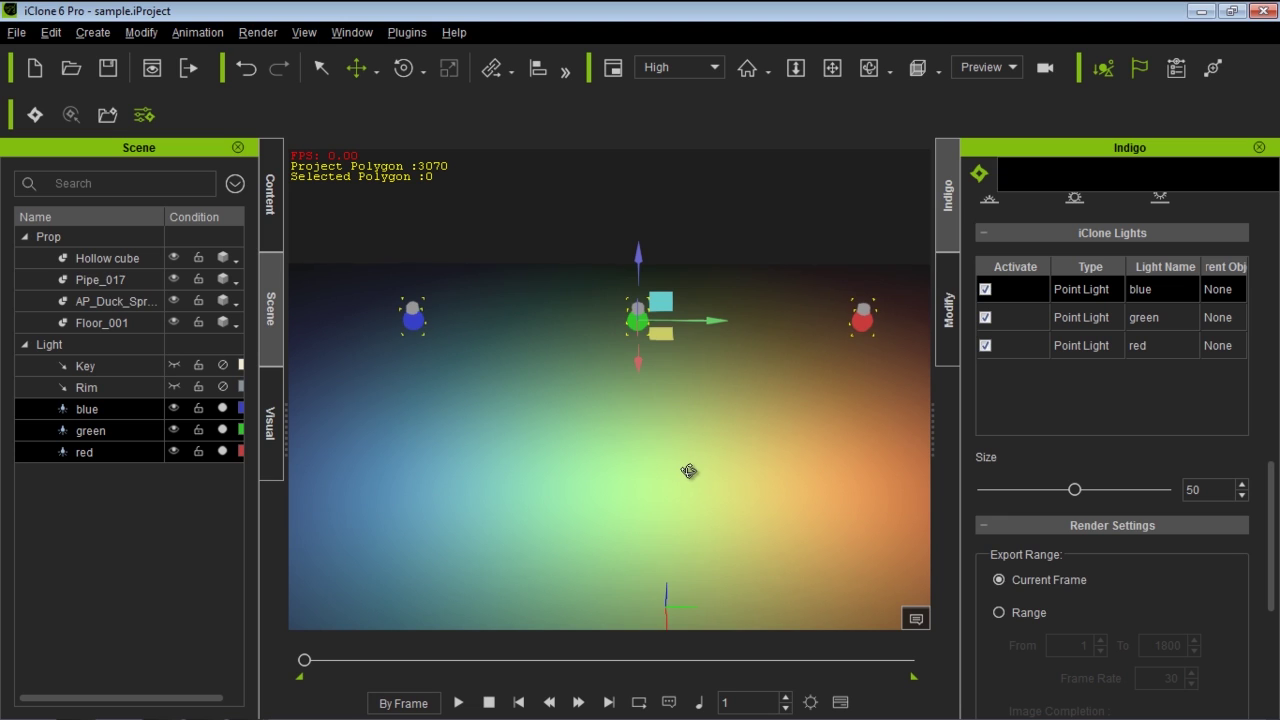
right_click(690, 471)
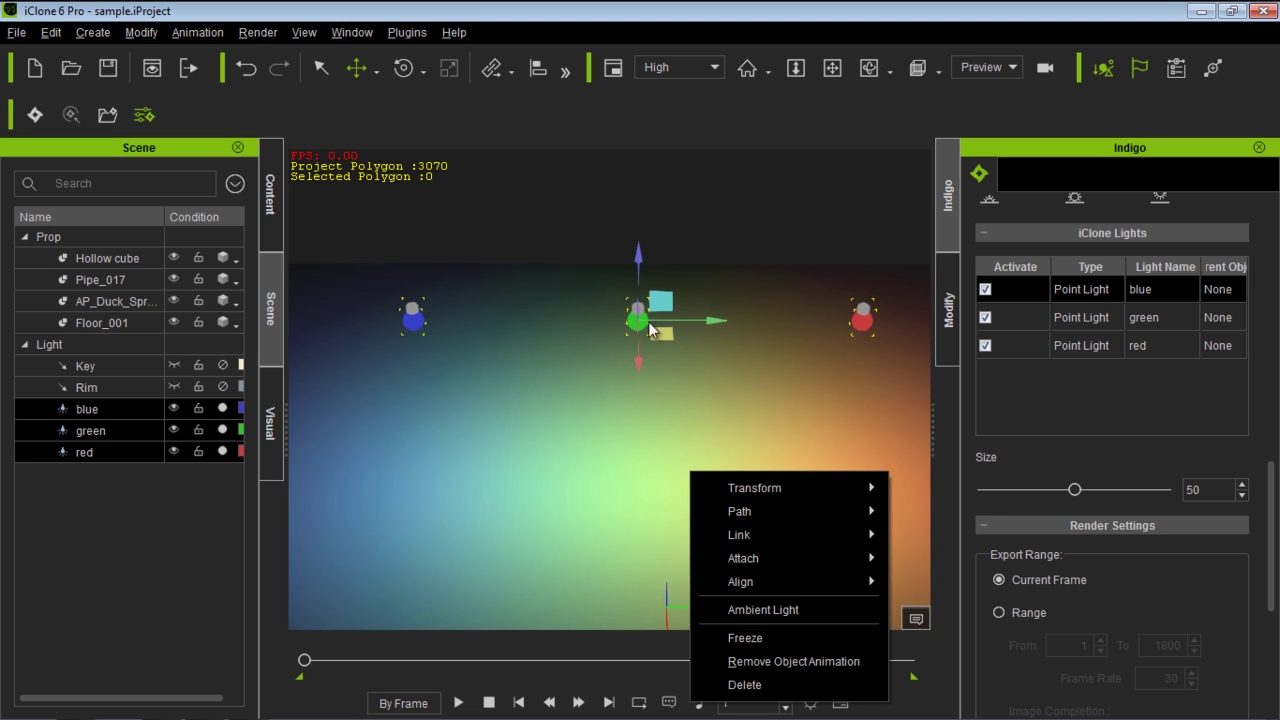
Increase the Indigo size of the green point light partway towards the maximum and set the red light's size to 100.
click(1100, 318)
click(1097, 290)
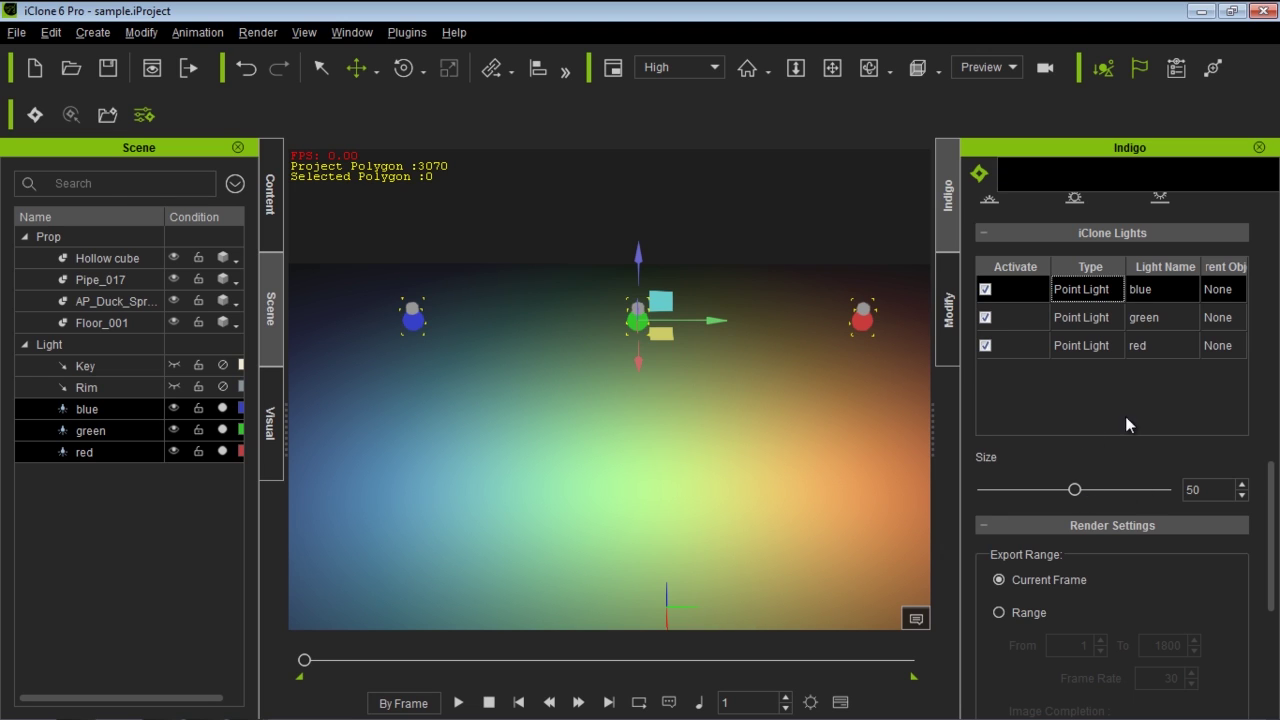
click(1092, 316)
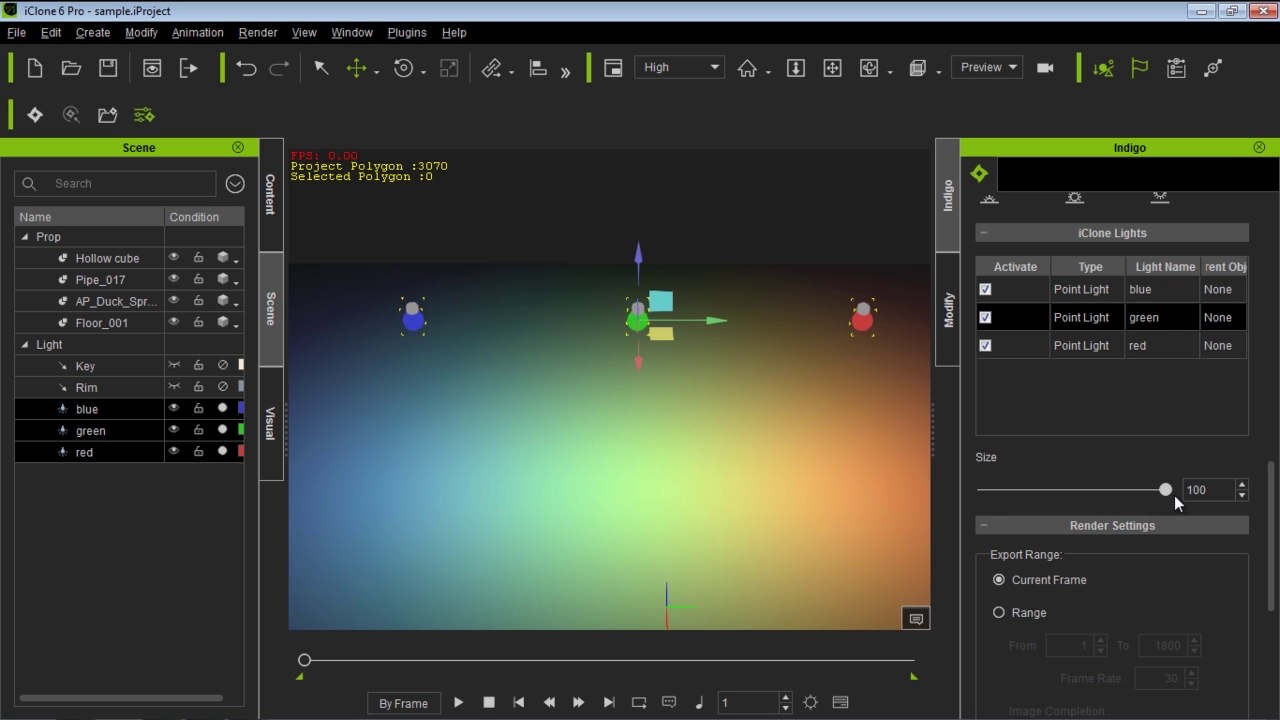
drag(1166, 490, 1120, 490)
click(1086, 345)
drag(1074, 489, 1181, 493)
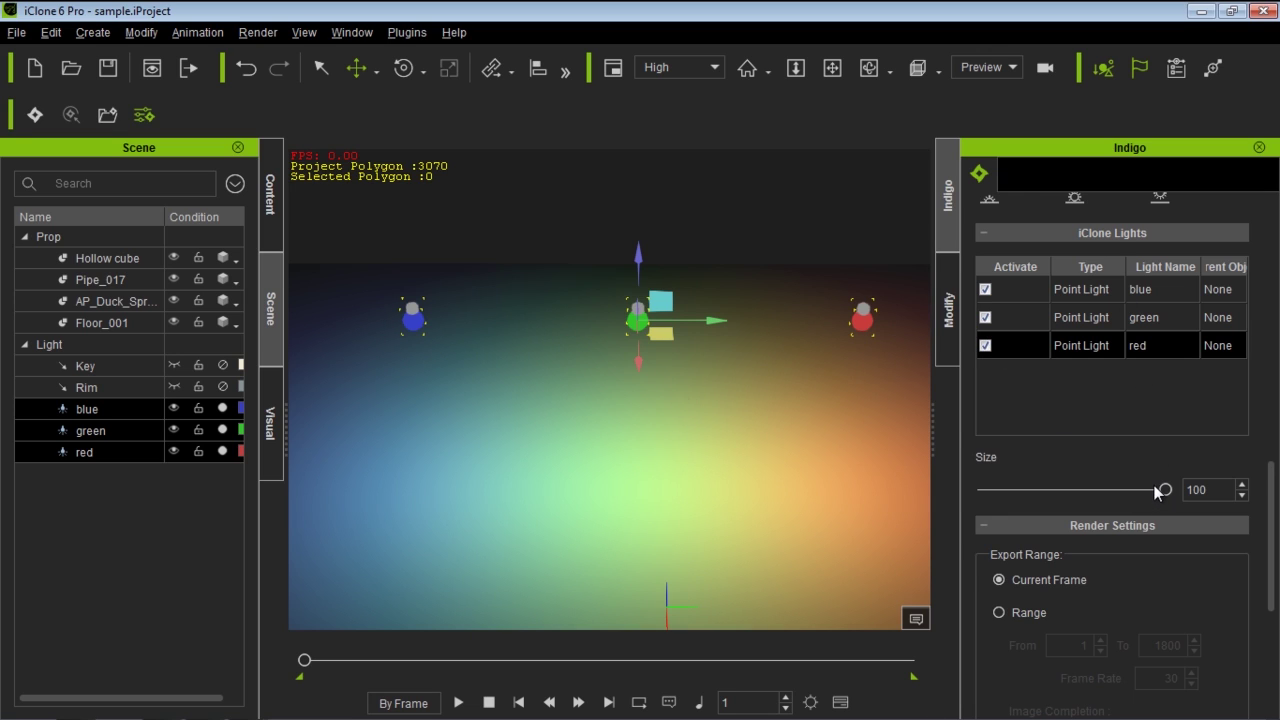
Render the three differently sized point lights in Indigo RT and compare their spheres and brightness on the floor.
click(38, 118)
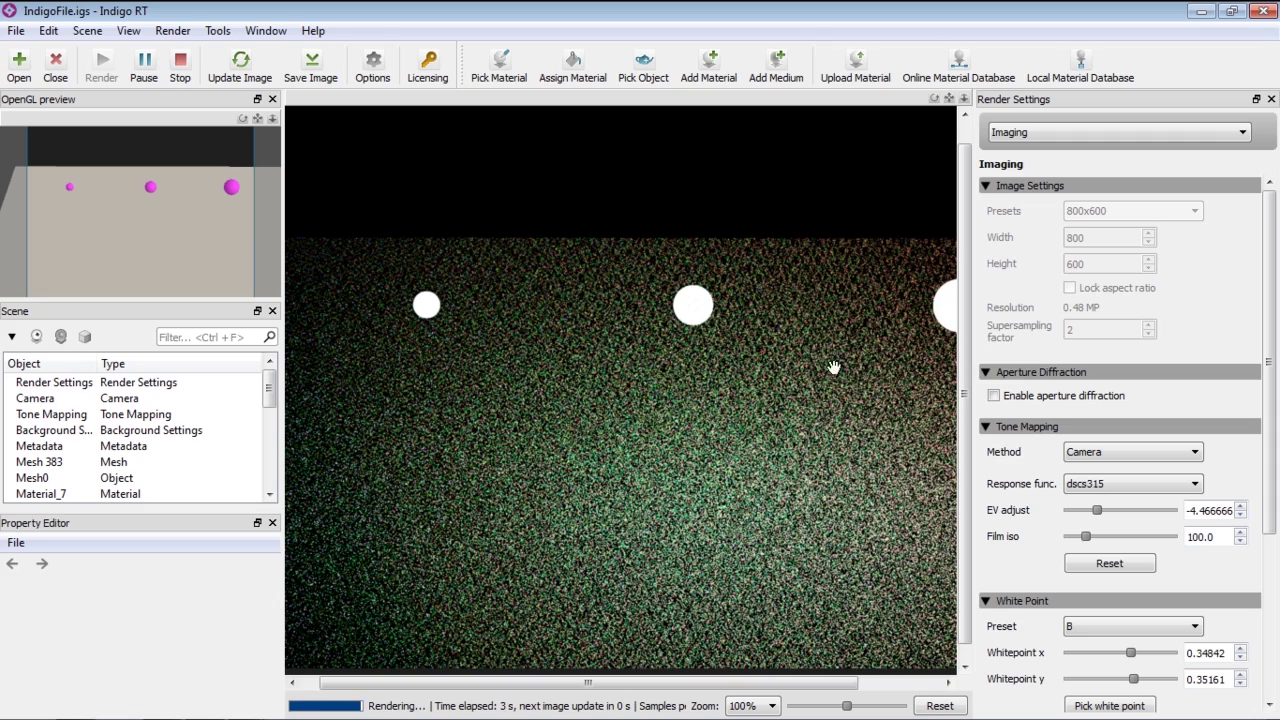
scroll(826, 342, down, 2)
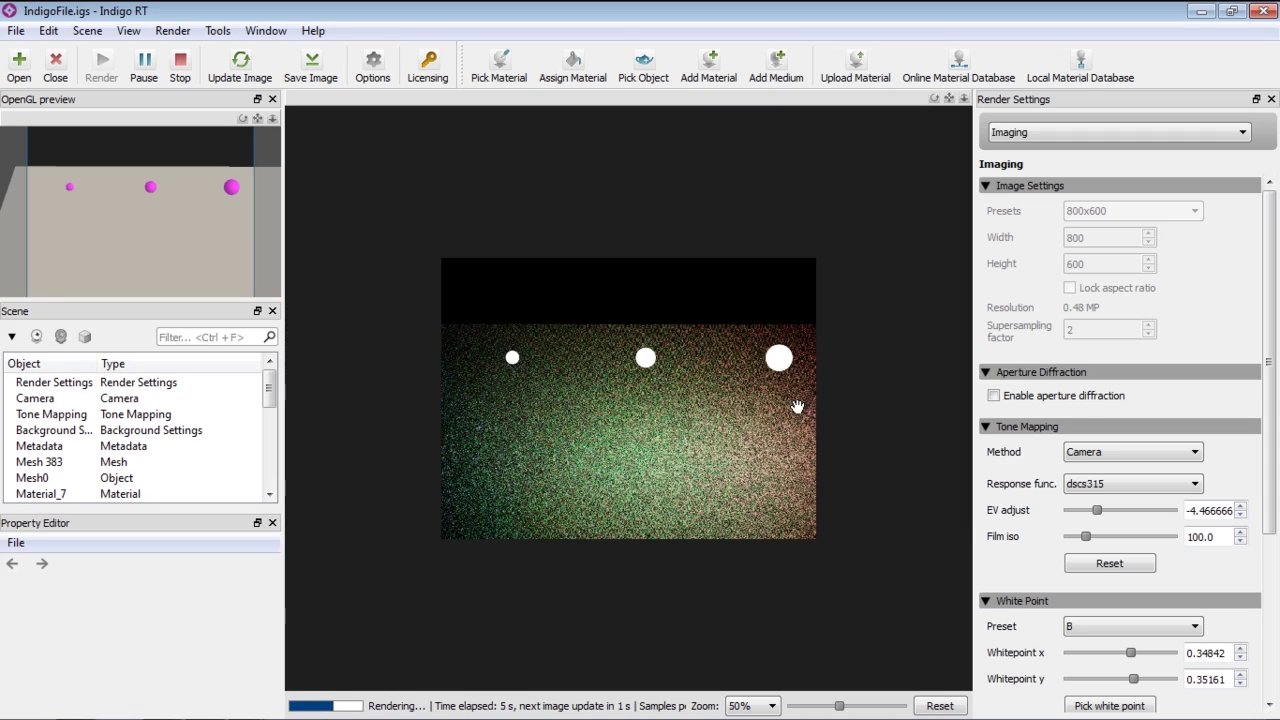
scroll(802, 373, up, 2)
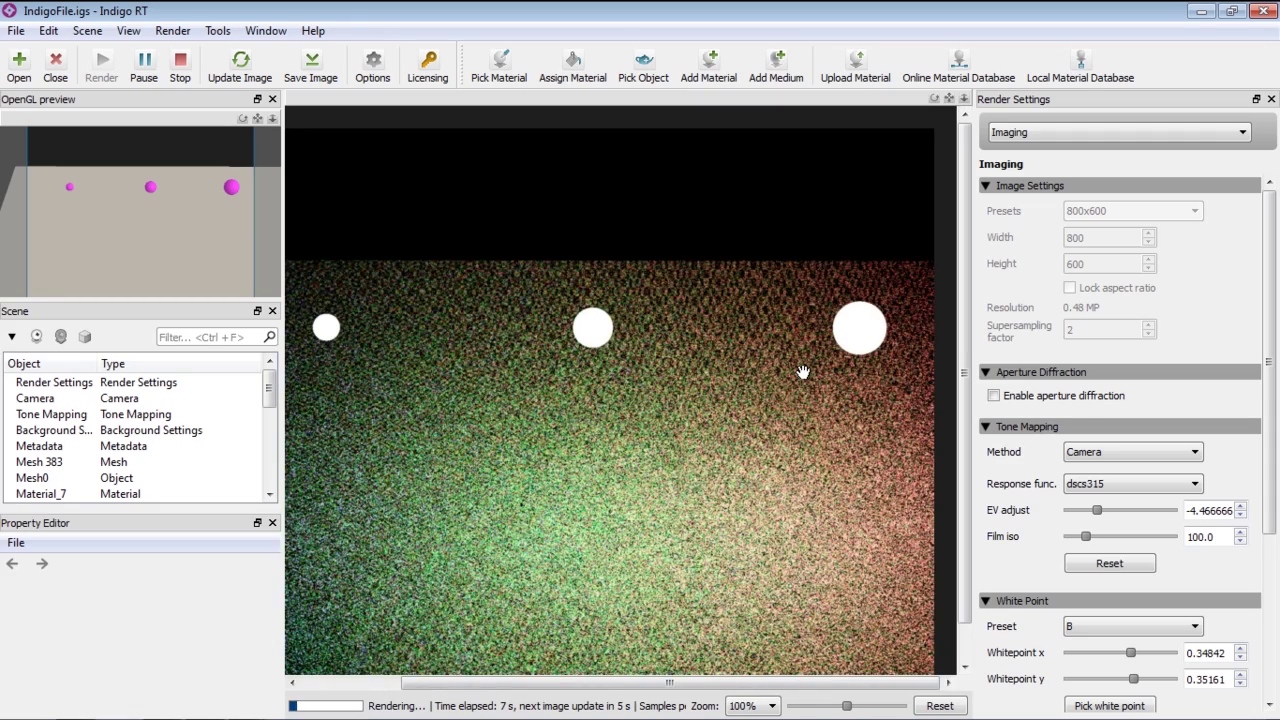
scroll(802, 373, down, 2)
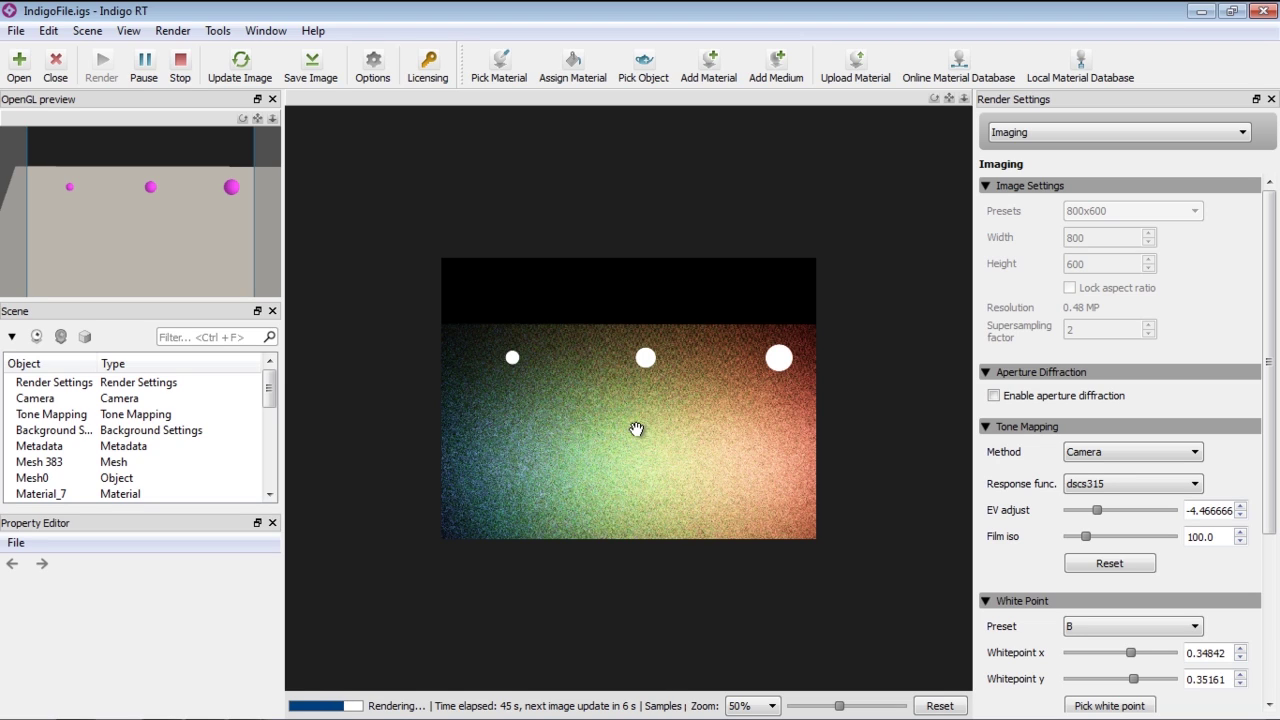
Switch to iClone and move the selected red, green and blue lights forward over the hollow cube and neighbouring props.
key(alt+Tab)
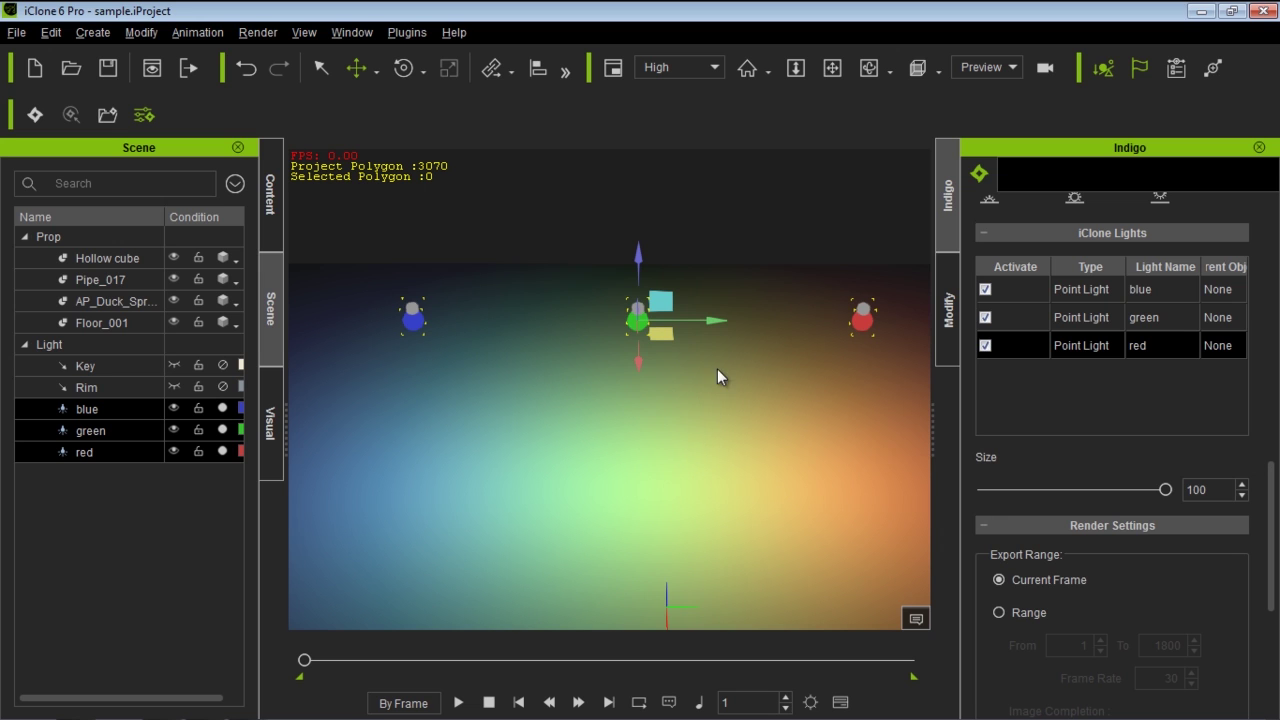
scroll(717, 376, down, 3)
right_drag(697, 459, 652, 467)
drag(652, 467, 663, 512)
right_drag(705, 560, 706, 460)
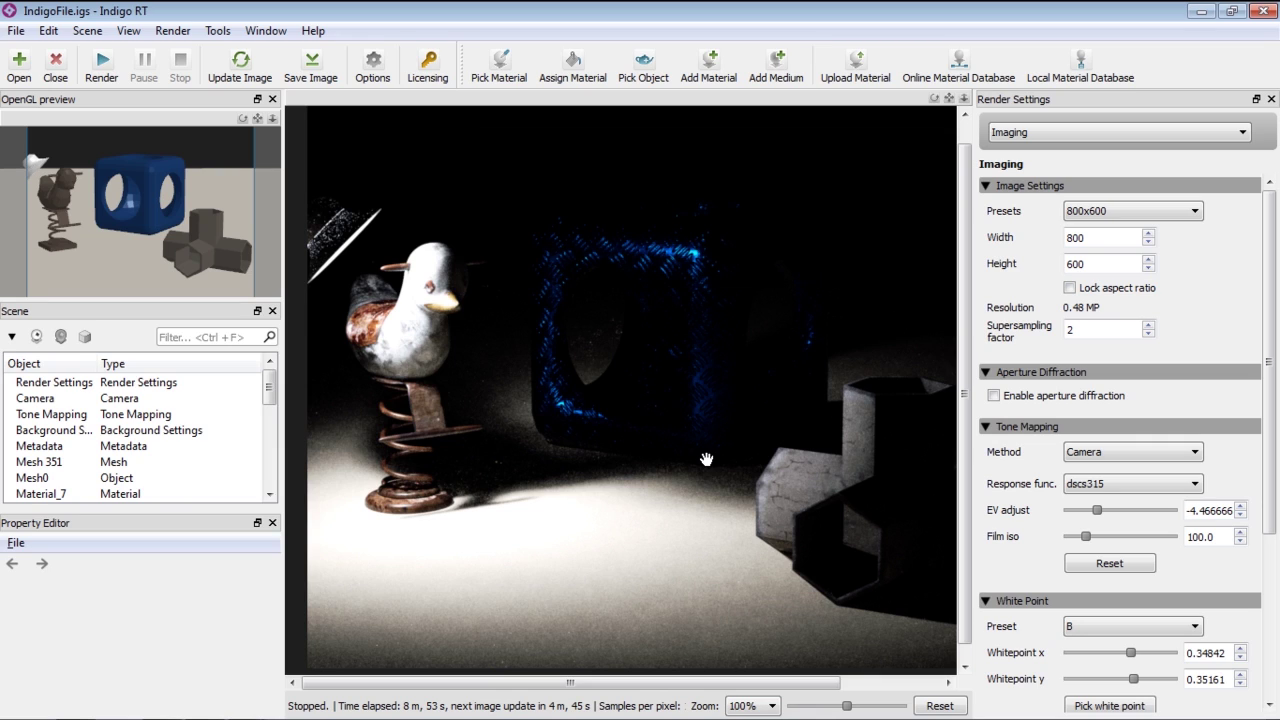
Switch to Indigo RT and stop the earlier point light renders that are still running.
key(alt+Tab)
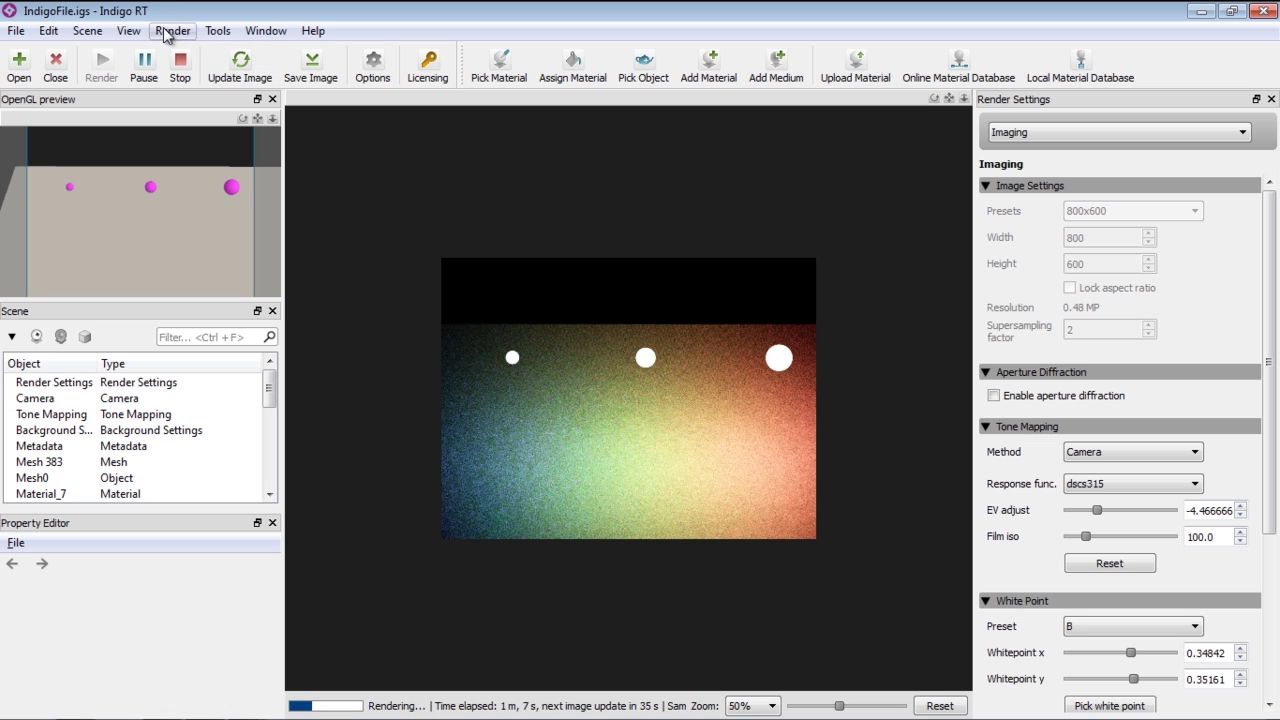
click(181, 62)
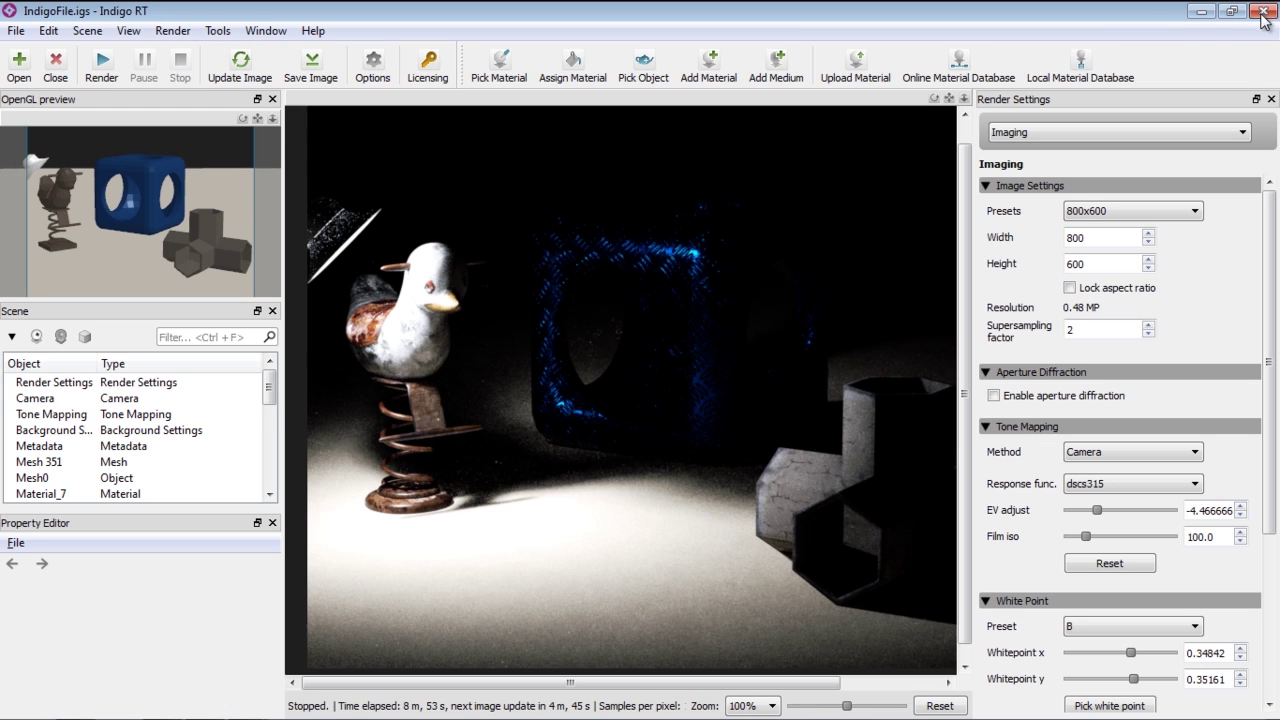
key(alt+Tab)
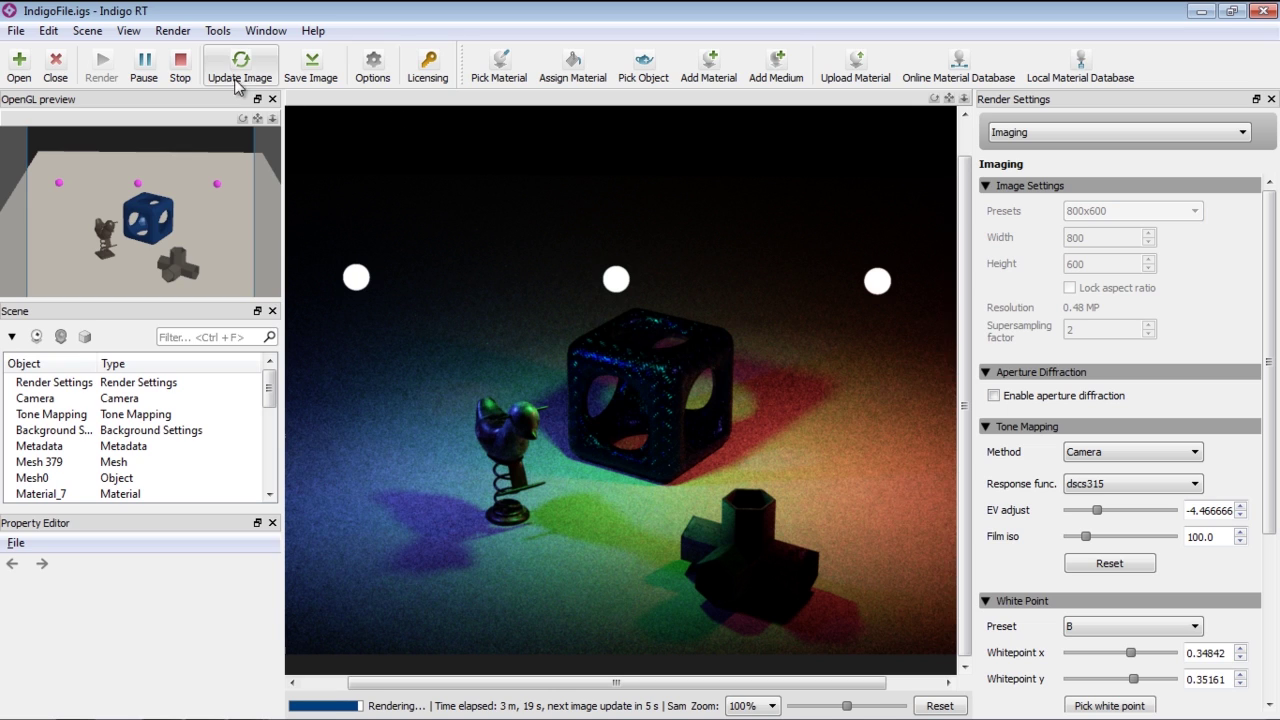
click(180, 66)
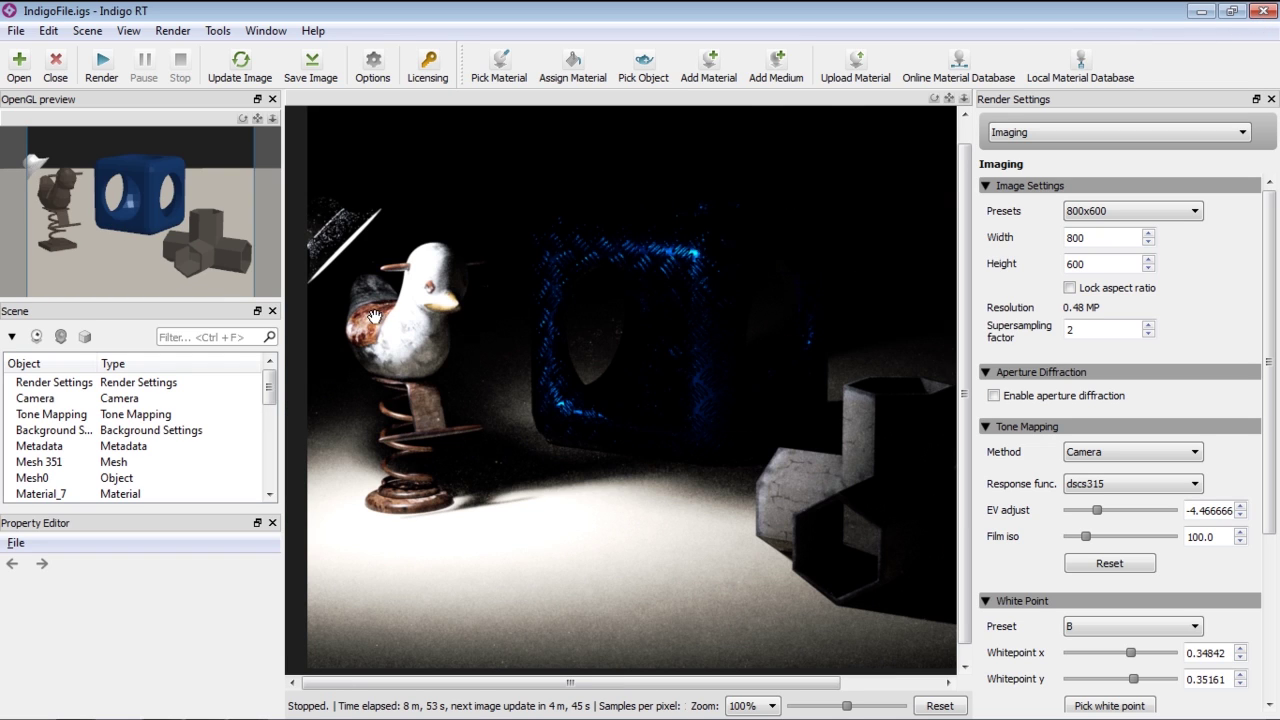
Return to iClone, frame the props with all three lights above them, and render the view in Indigo RT to inspect the colored shadows.
key(alt+Tab)
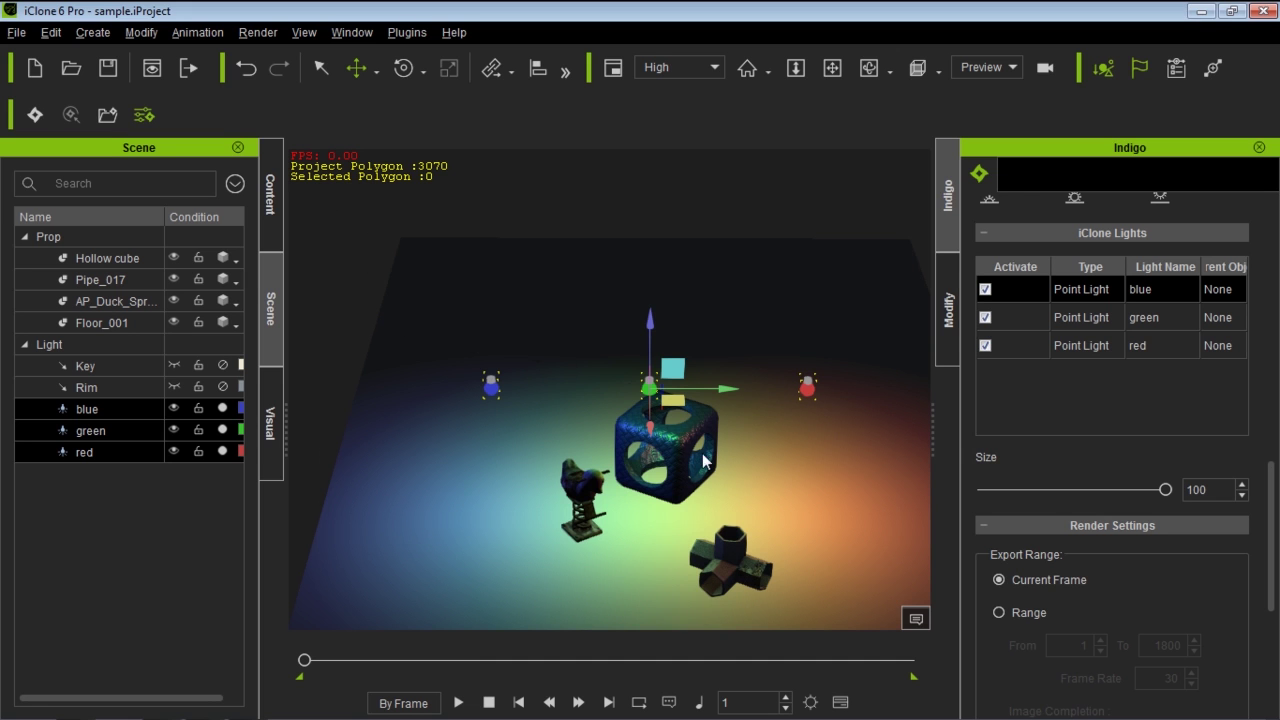
right_drag(761, 528, 694, 403)
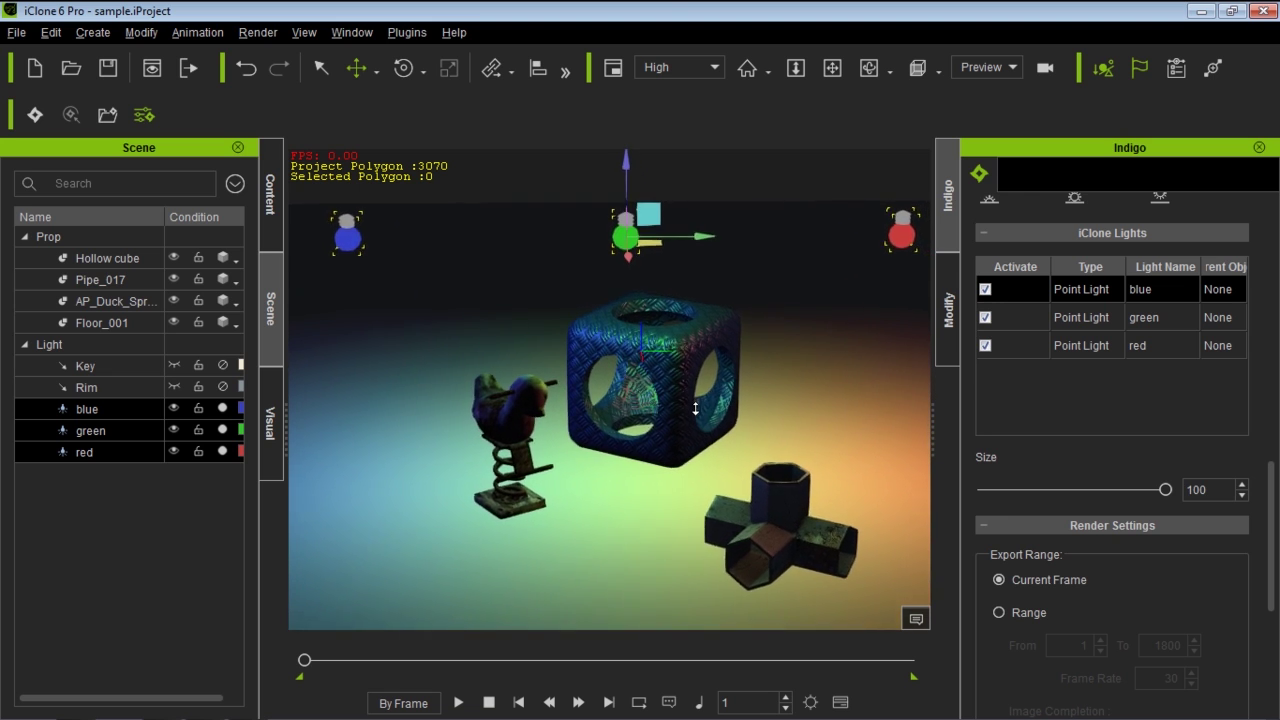
middle_drag(814, 403, 806, 349)
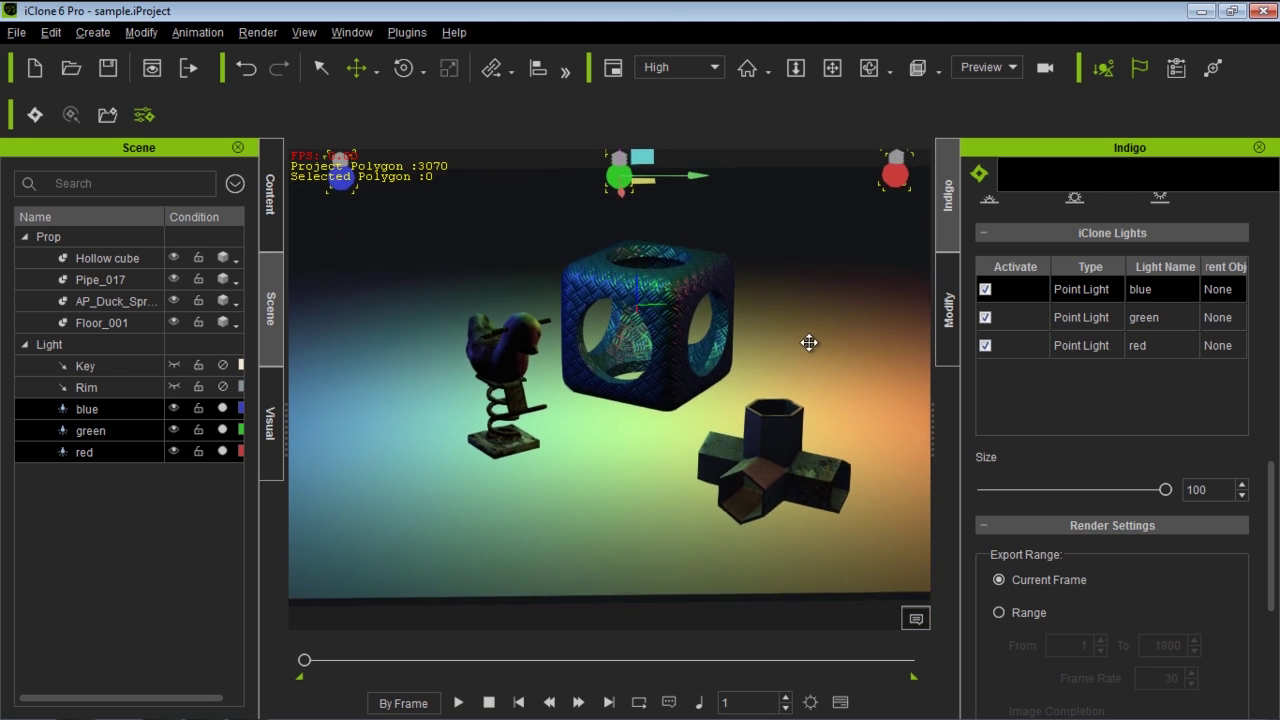
right_drag(802, 421, 803, 290)
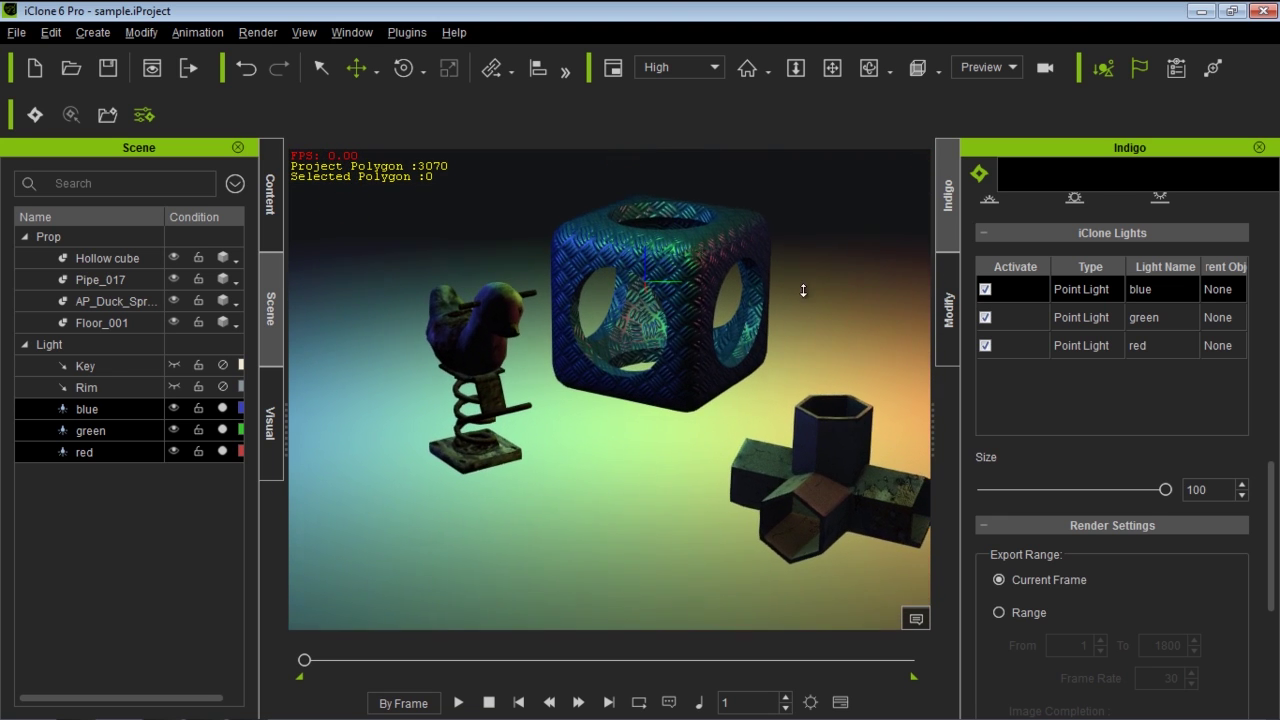
middle_drag(803, 290, 733, 385)
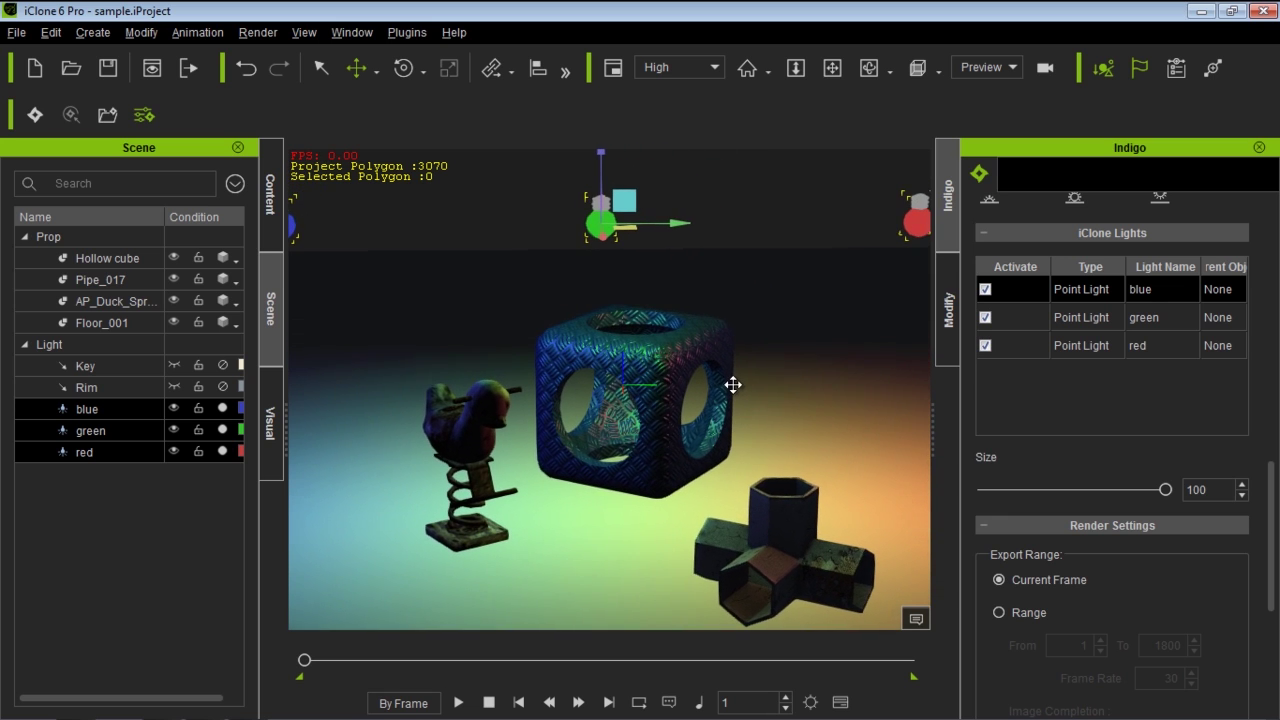
right_drag(733, 385, 734, 403)
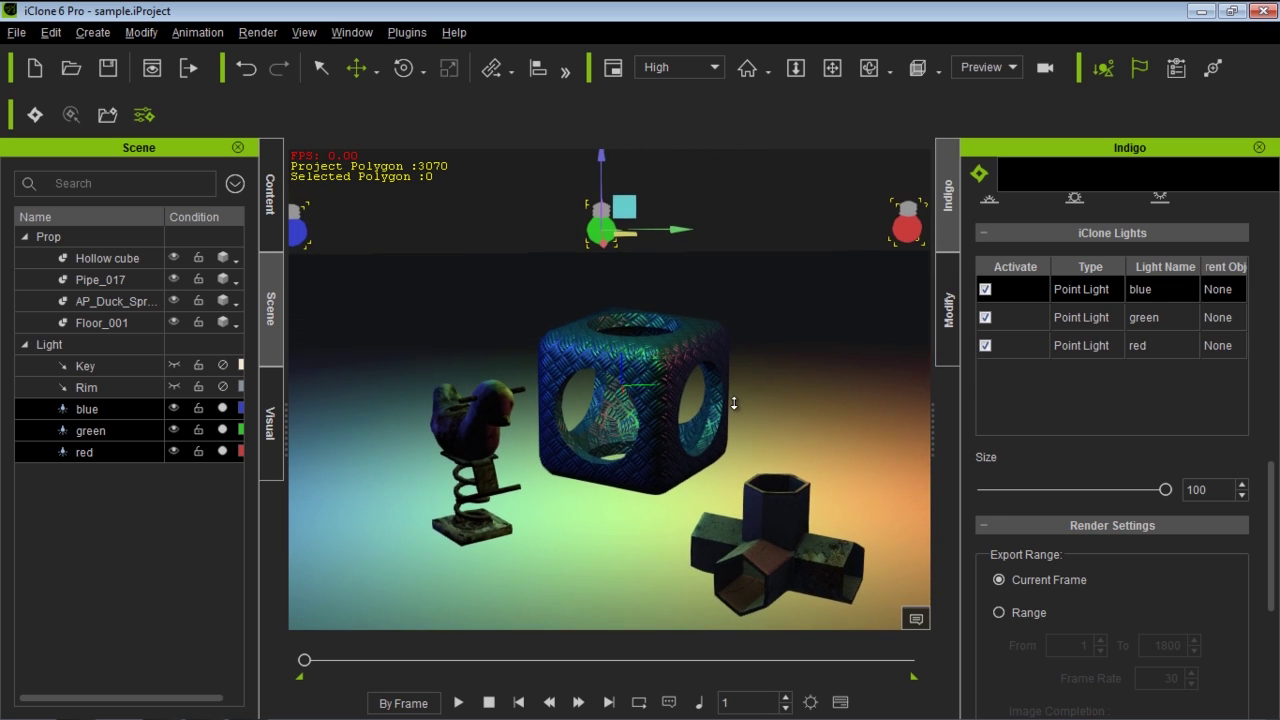
middle_drag(725, 375, 731, 366)
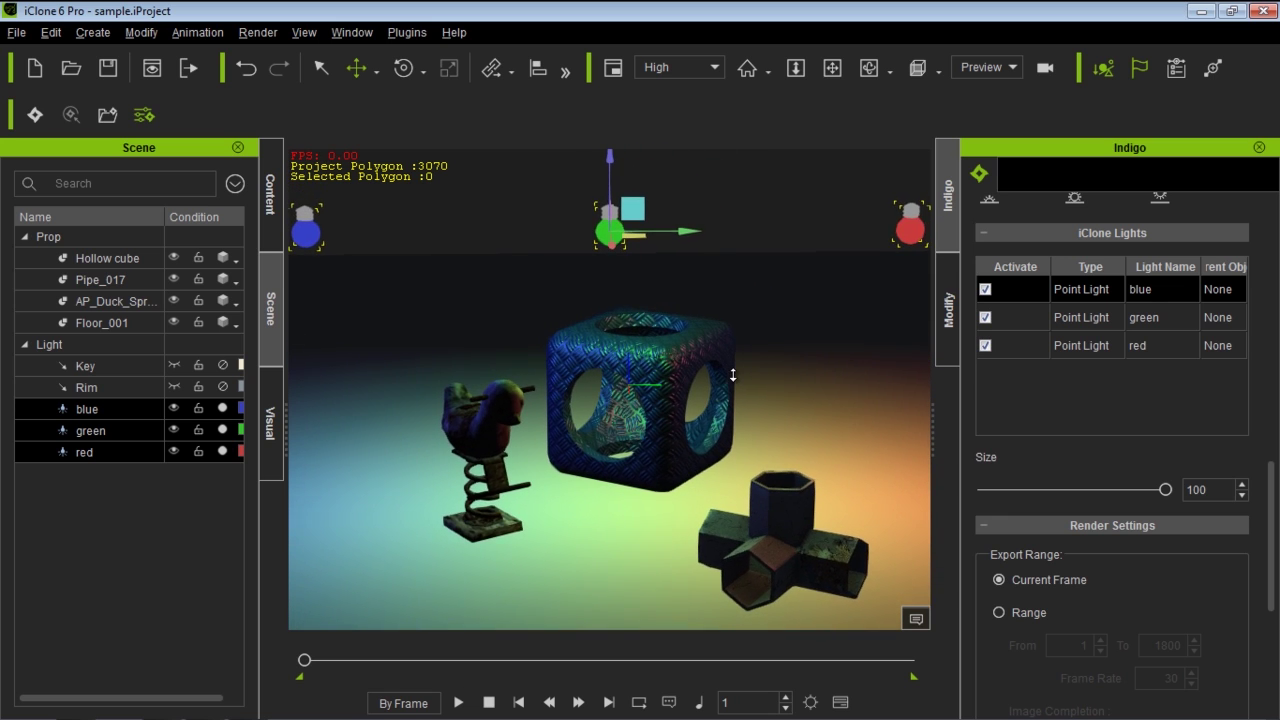
click(38, 115)
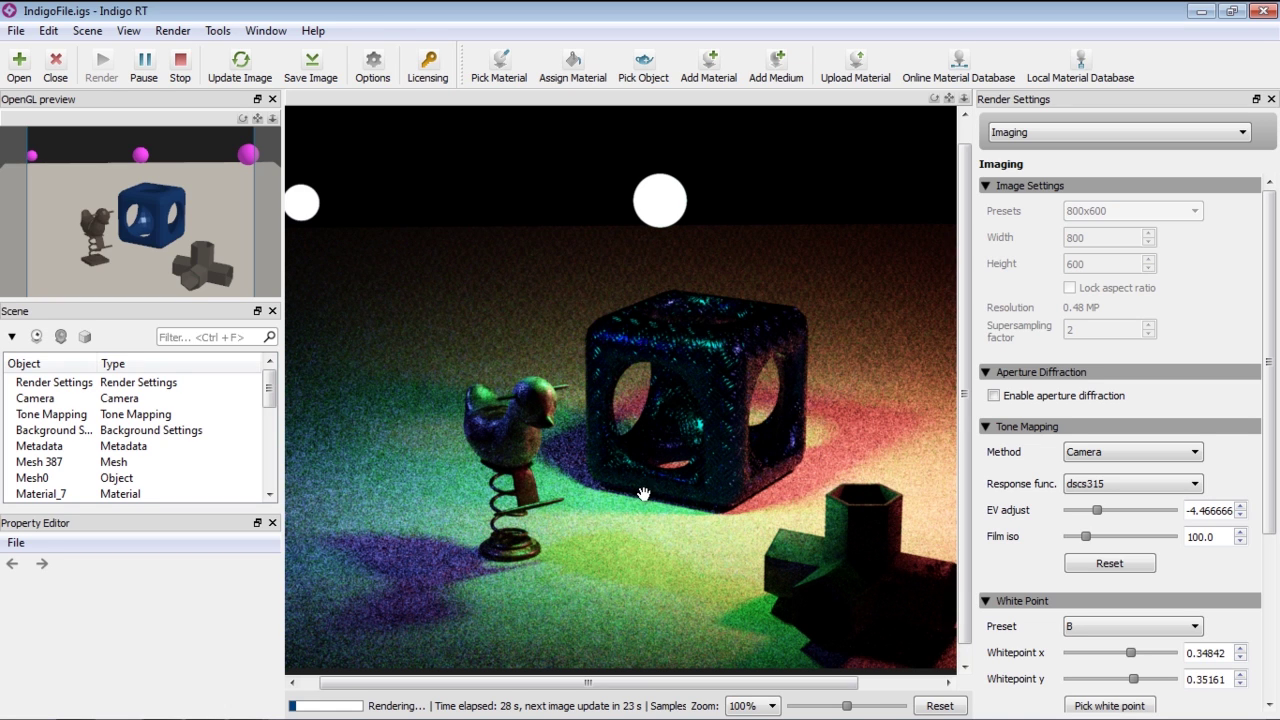
drag(709, 684, 757, 672)
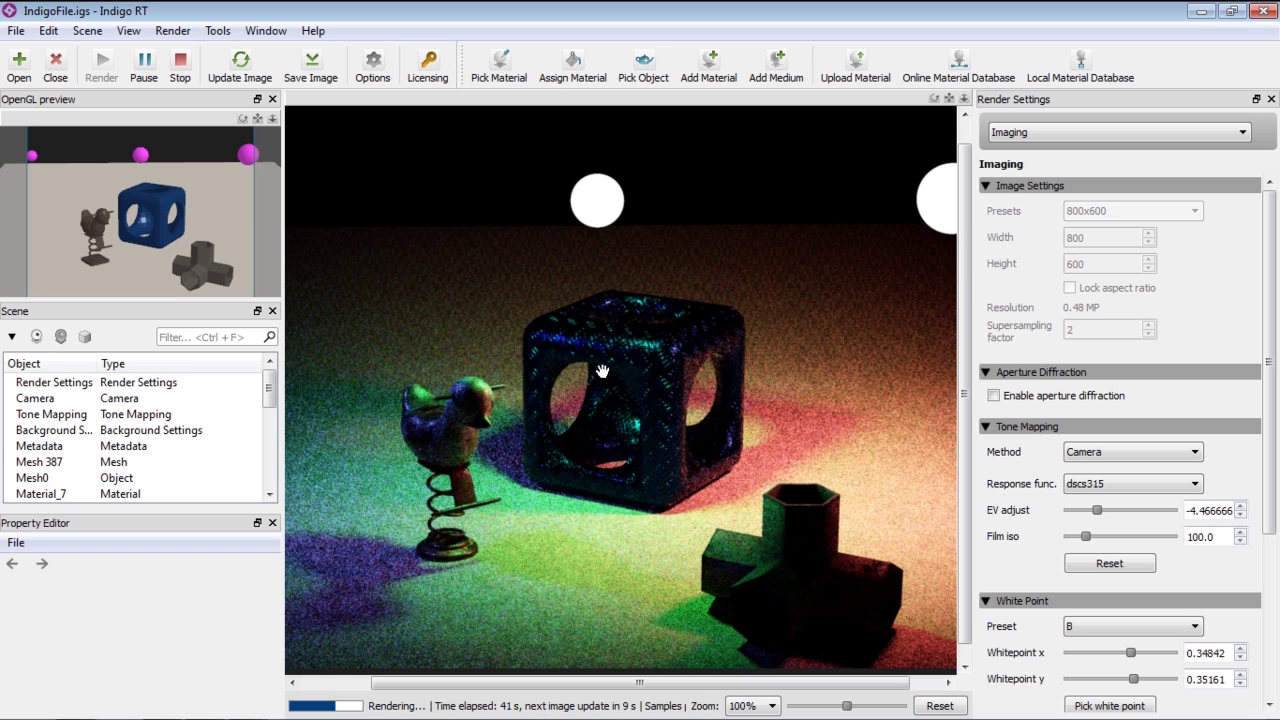
Switch to iClone, move the green point light down inside the hollow cube, and set its Indigo size to 100.
key(alt+Tab)
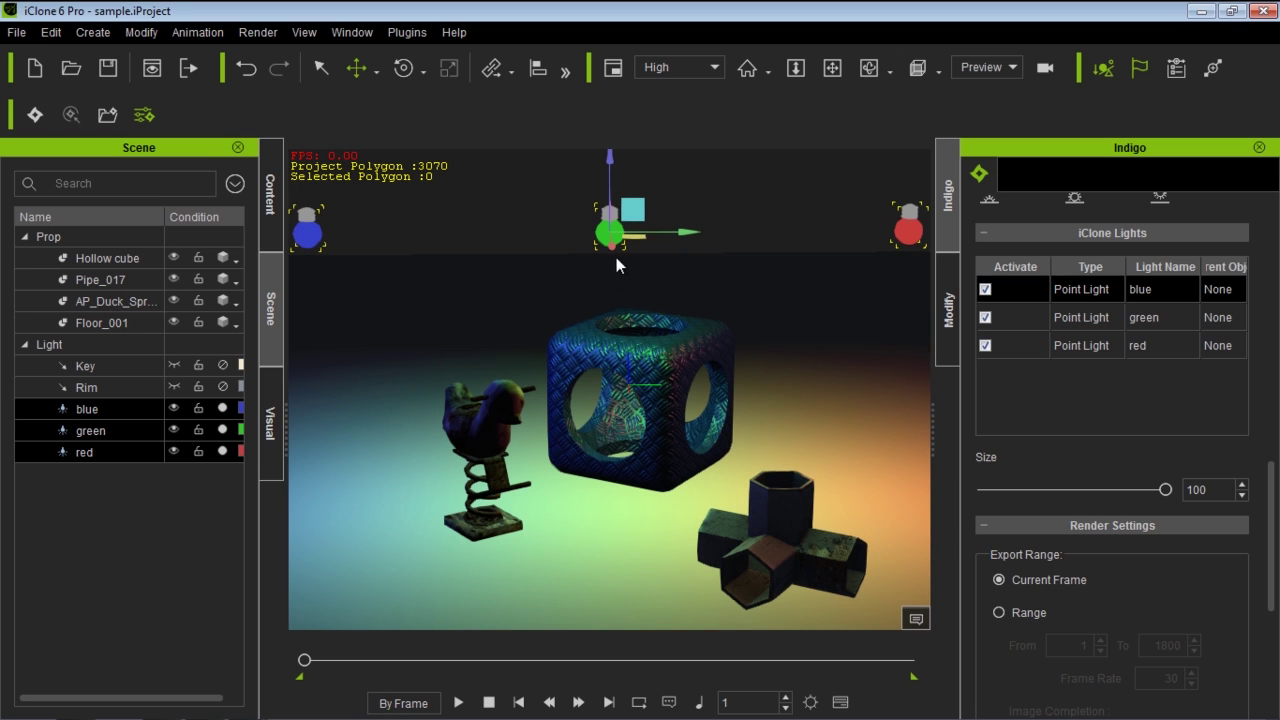
drag(613, 148, 611, 128)
click(612, 187)
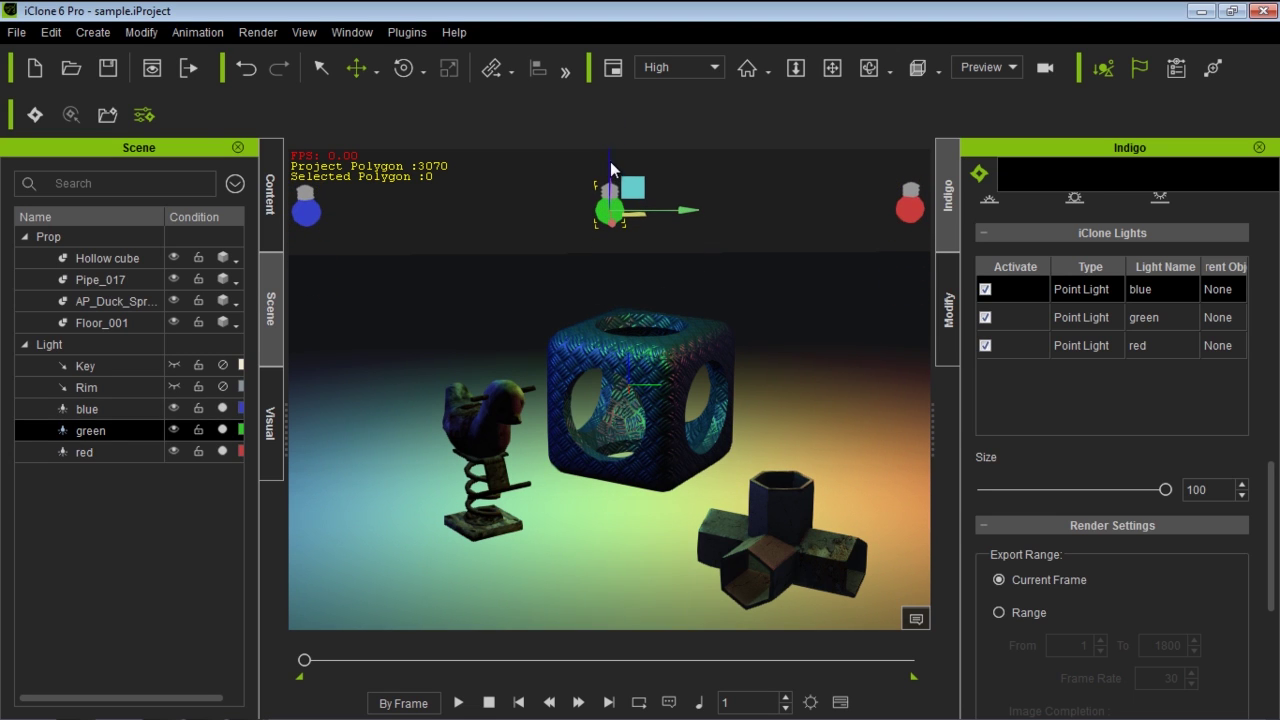
drag(611, 170, 662, 405)
mouse_move(677, 328)
right_down()
mouse_move(700, 312)
mouse_move(668, 296)
mouse_move(669, 330)
right_up()
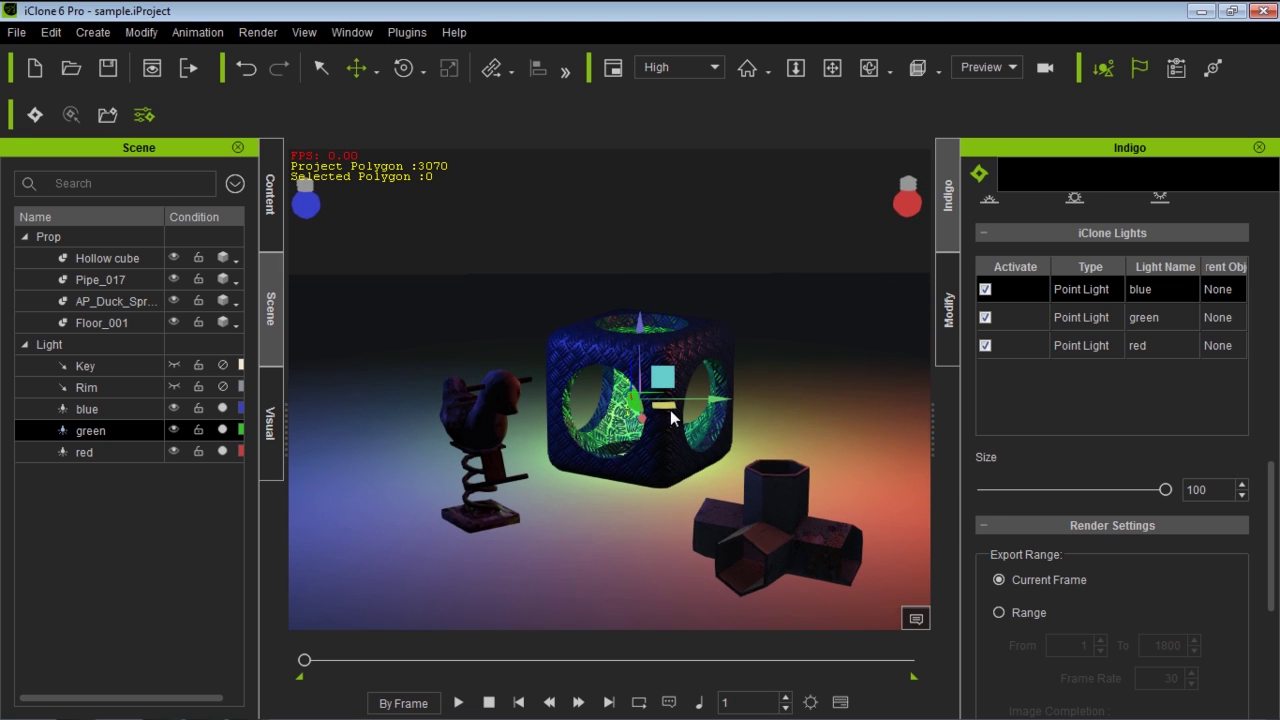
drag(667, 406, 665, 407)
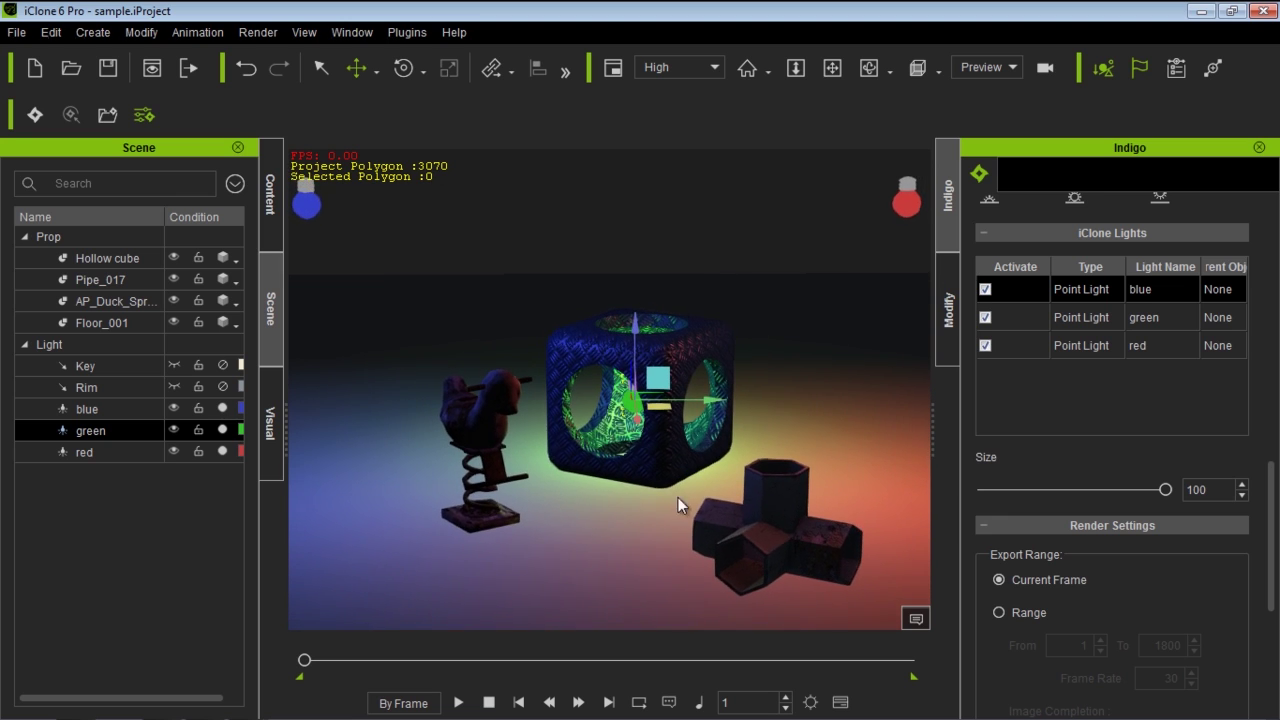
click(1092, 318)
drag(1120, 490, 1211, 500)
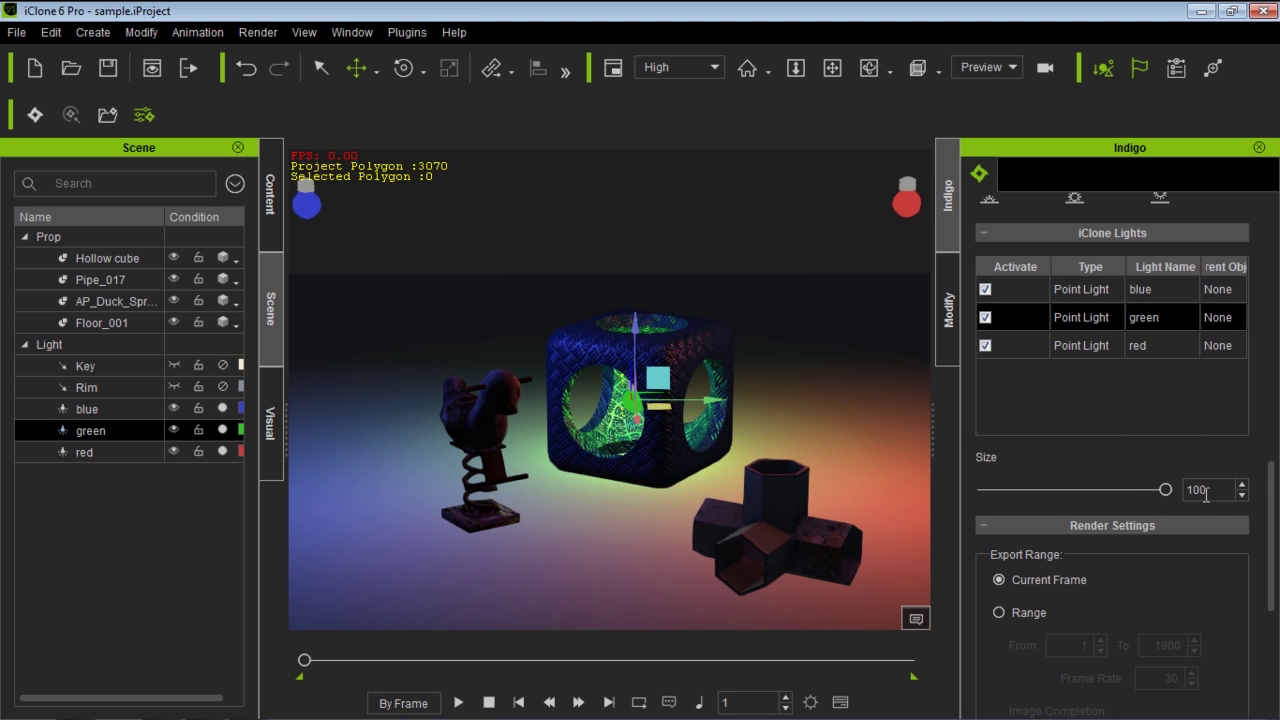
Scale the hollow cube down uniformly around the green light and check the green light's Indigo size.
click(687, 360)
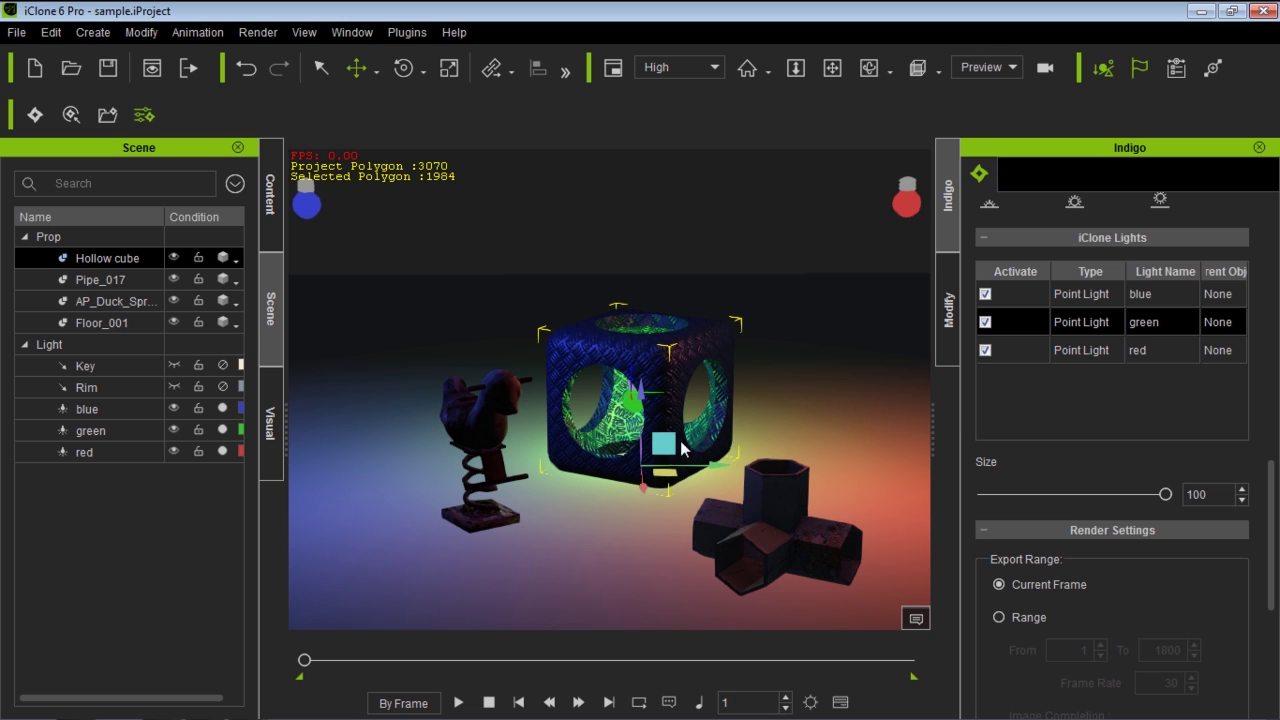
key(r)
drag(649, 480, 604, 545)
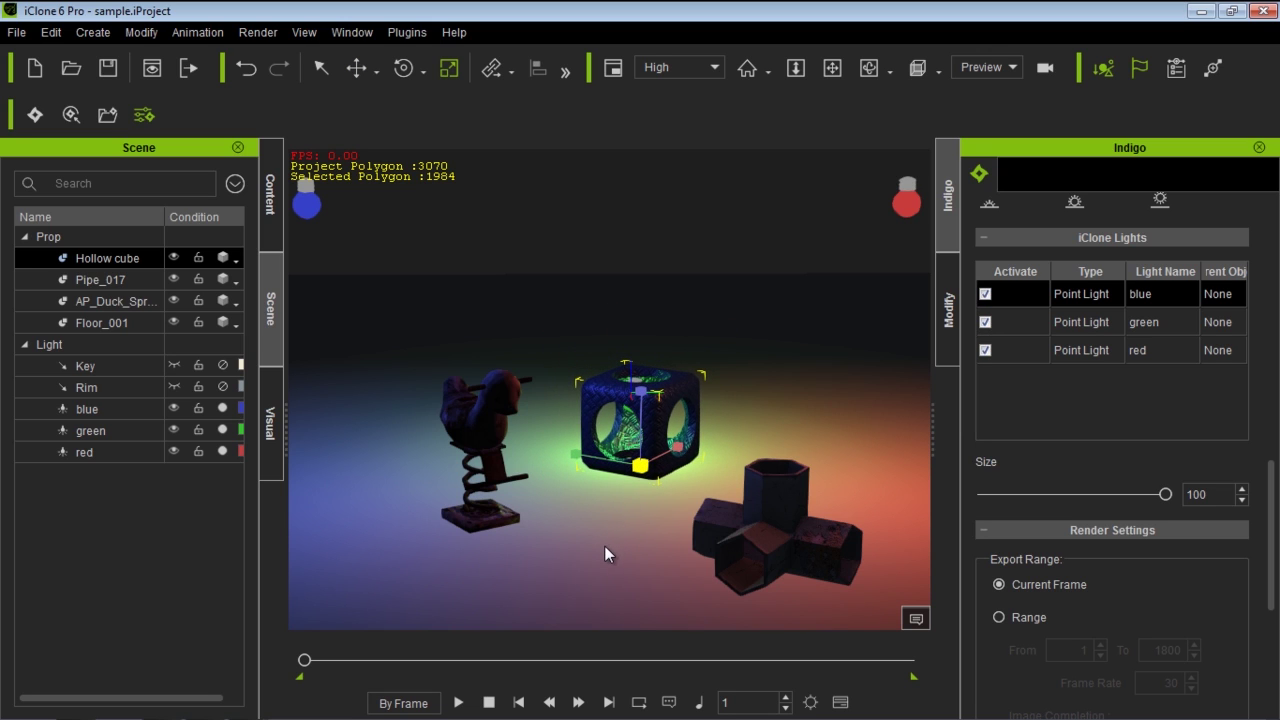
click(1095, 323)
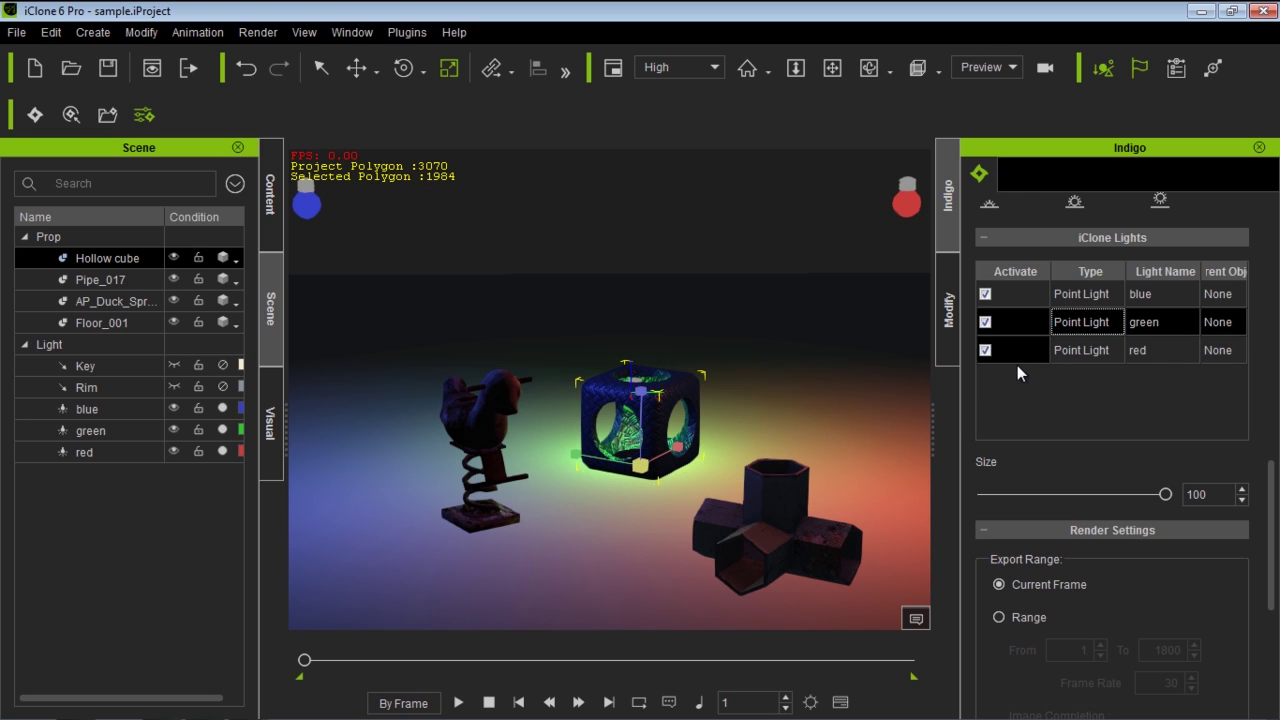
Lower the green point light into the smaller hollow cube and run a test render in Indigo RT.
click(112, 431)
drag(640, 335, 631, 352)
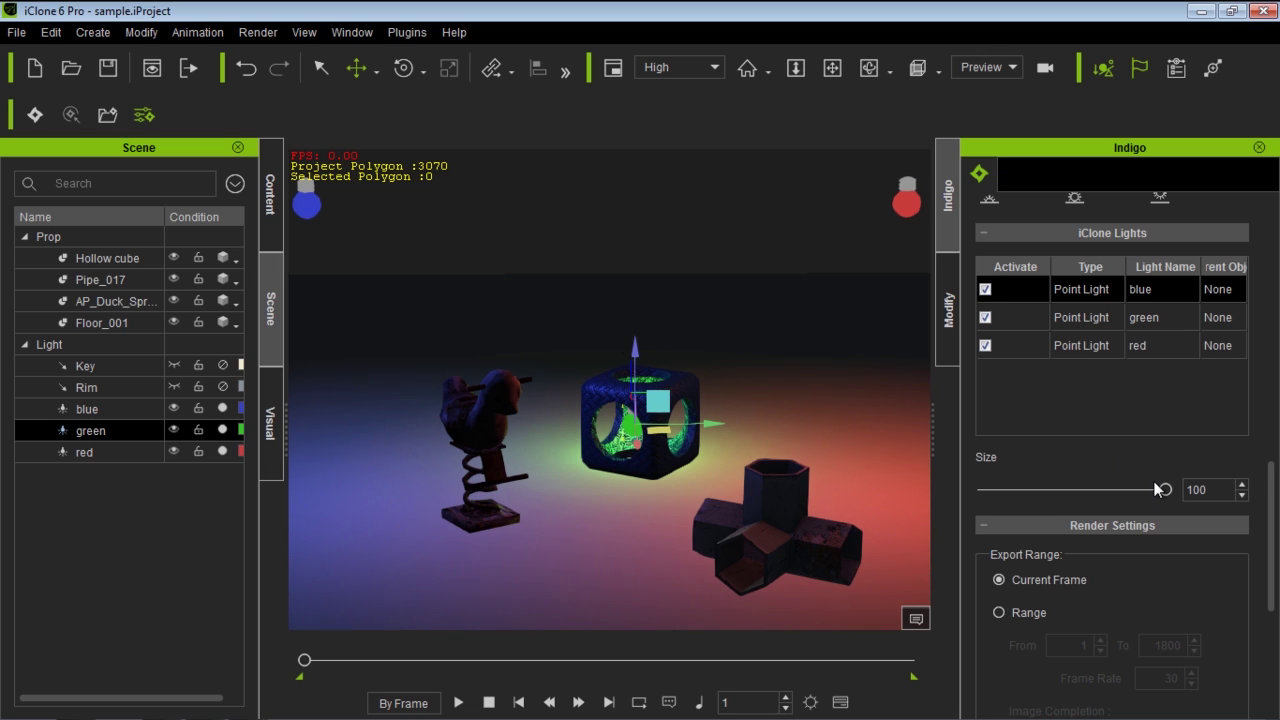
click(34, 115)
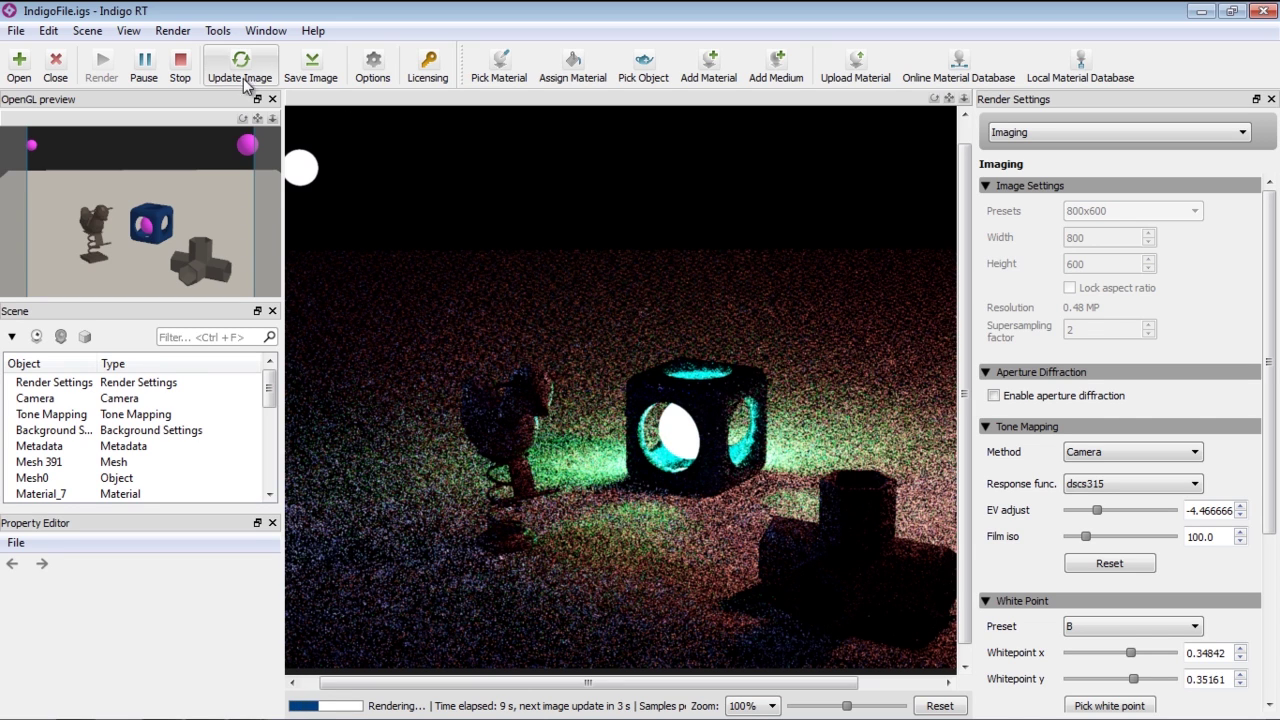
click(189, 70)
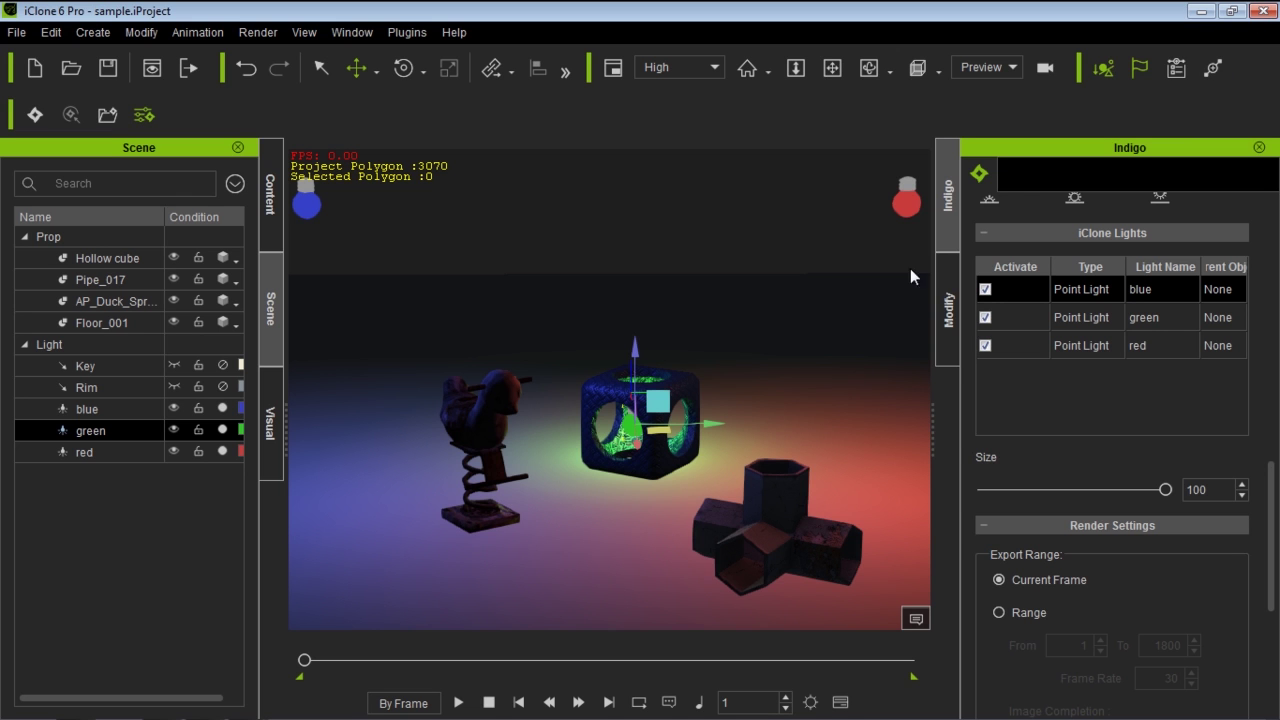
Scale the hollow cube down further and re-center the green point light inside it.
click(673, 395)
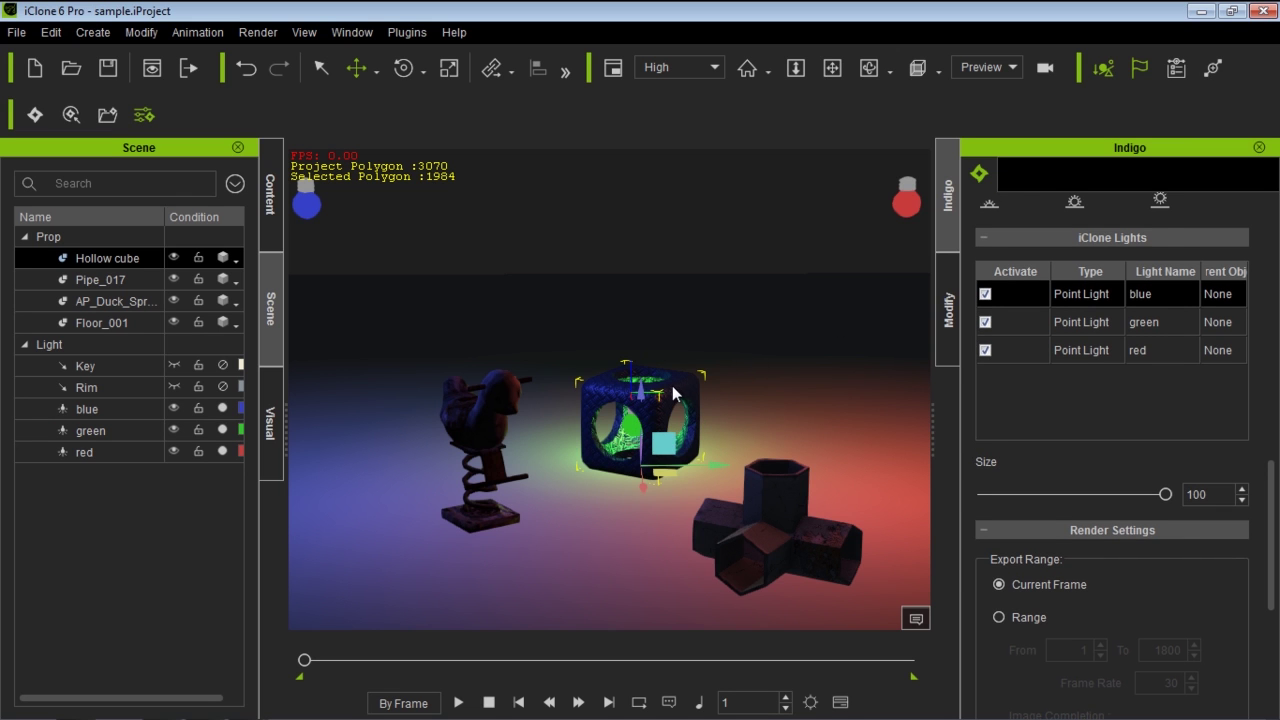
key(r)
drag(652, 462, 582, 564)
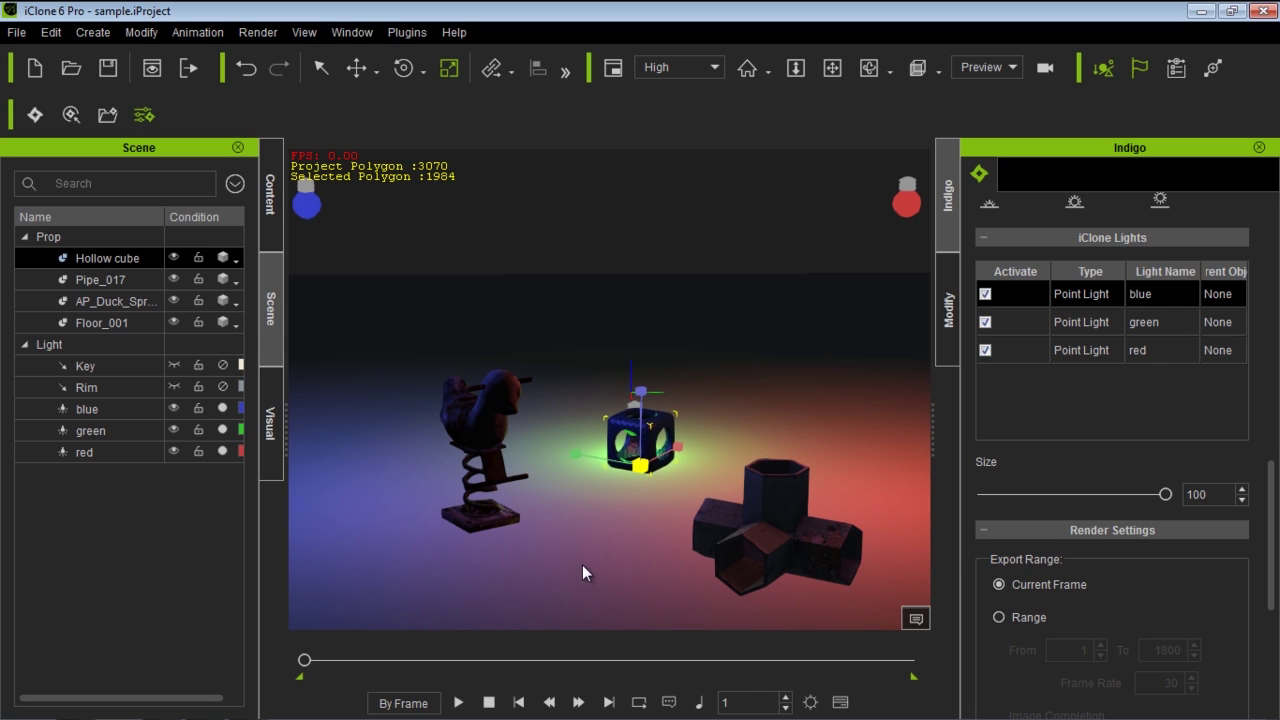
click(110, 431)
drag(638, 362, 647, 365)
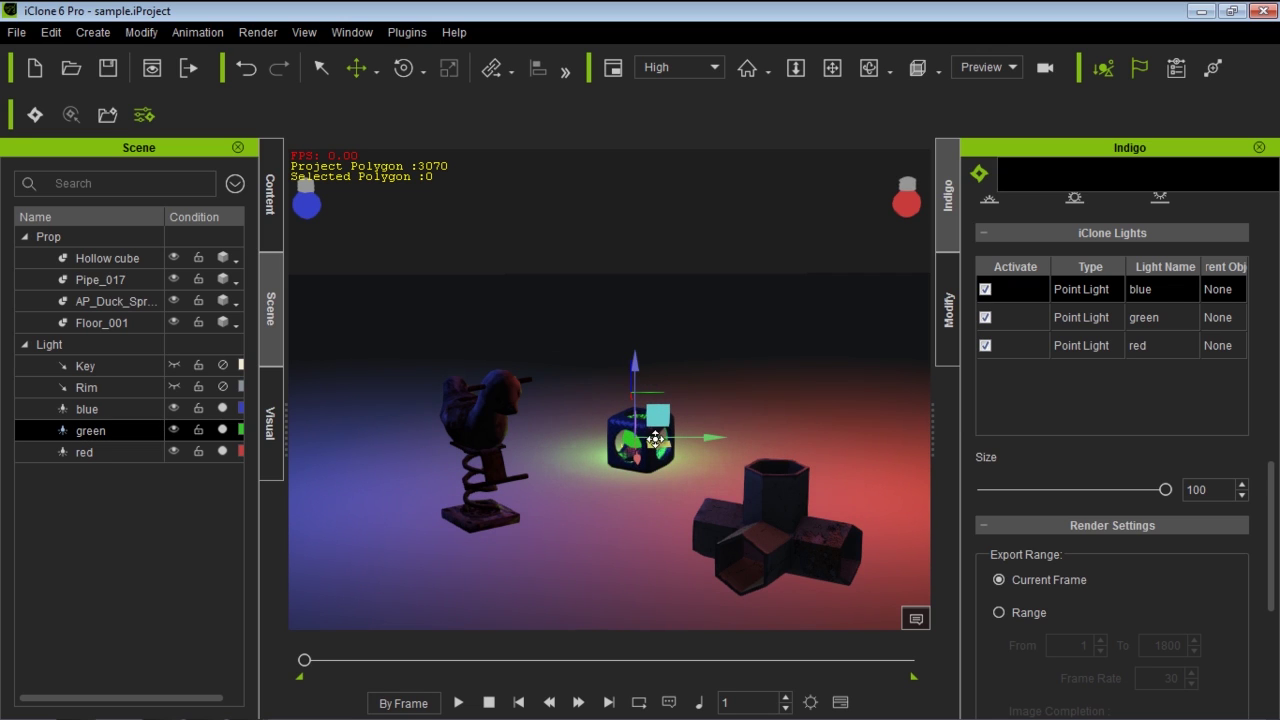
drag(664, 444, 666, 446)
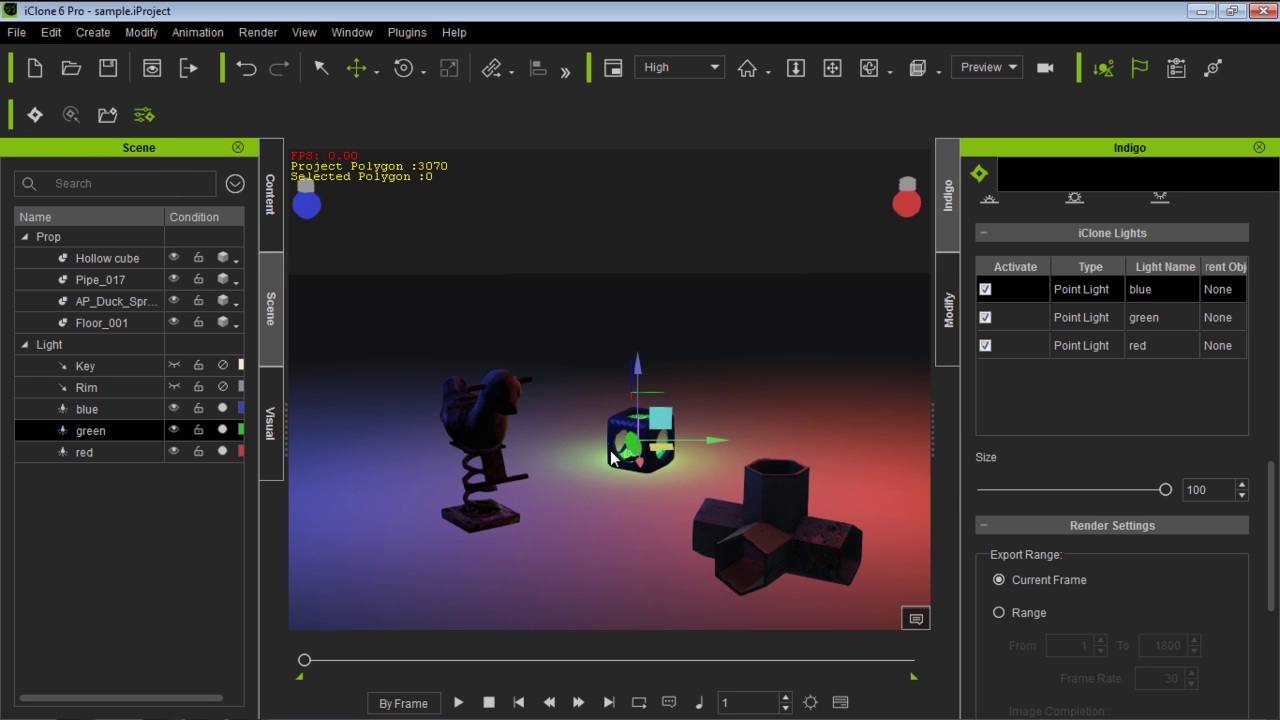
Render a closer view of the green light inside the small cube in Indigo RT, and stop the render after inspecting it.
scroll(741, 539, up, 3)
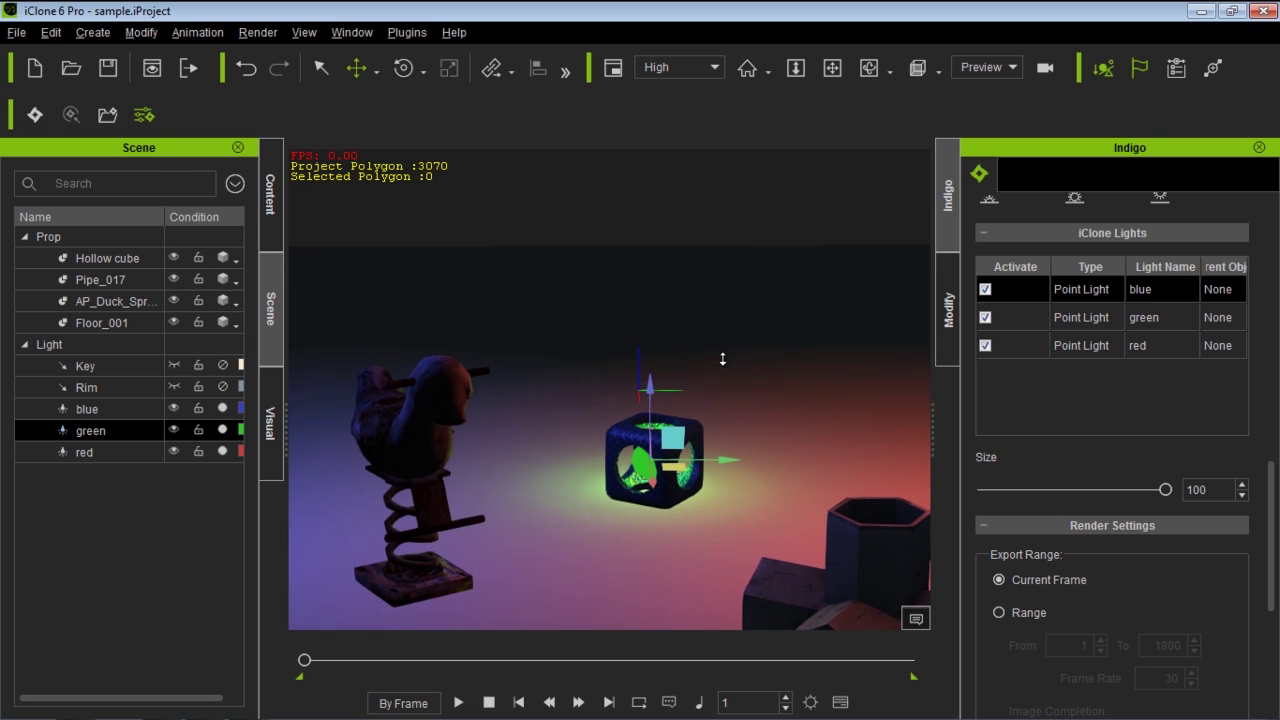
click(33, 115)
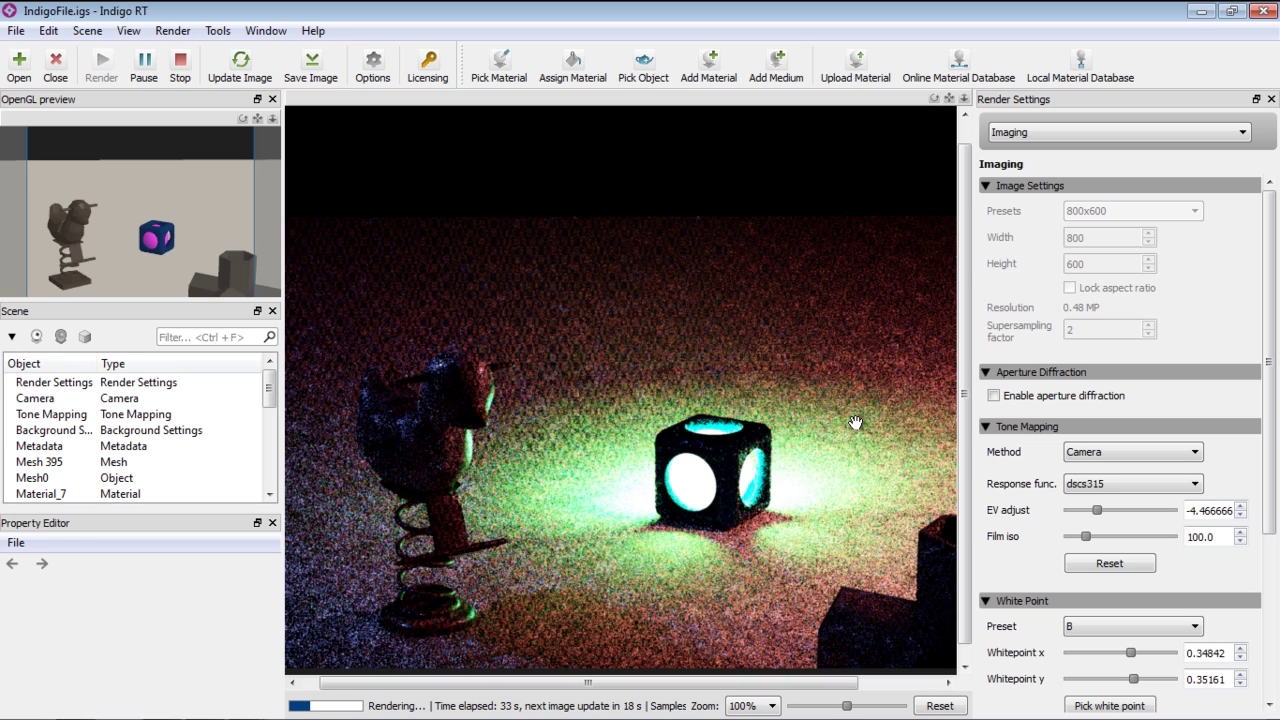
click(185, 72)
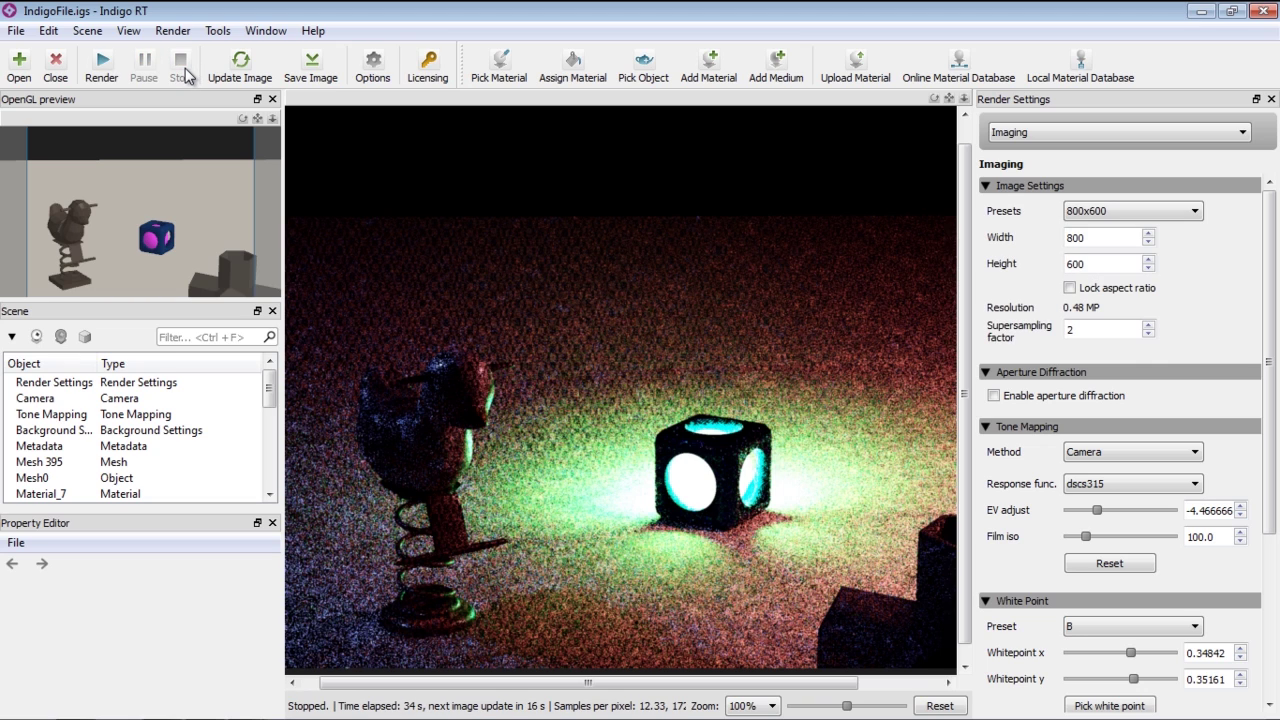
Switch to iClone, toggle the blue and green point lights off and back on, and turn off the red point light.
key(alt+Tab)
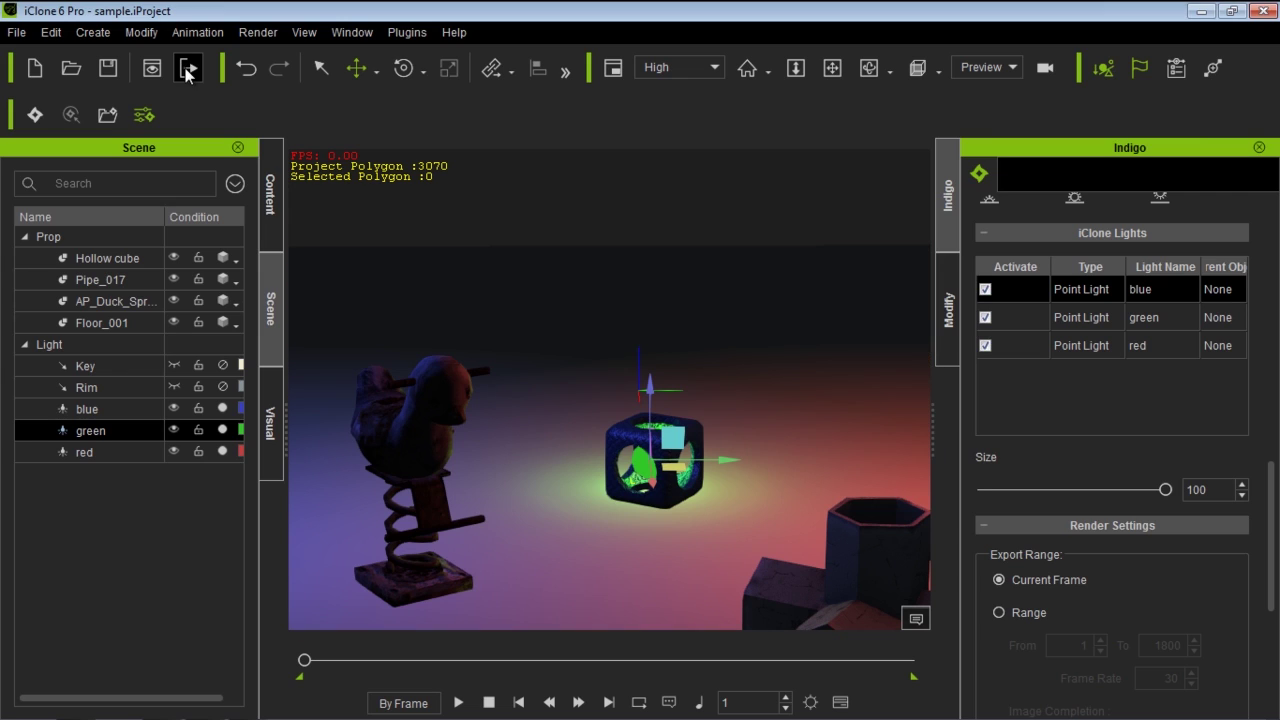
scroll(661, 483, down, 3)
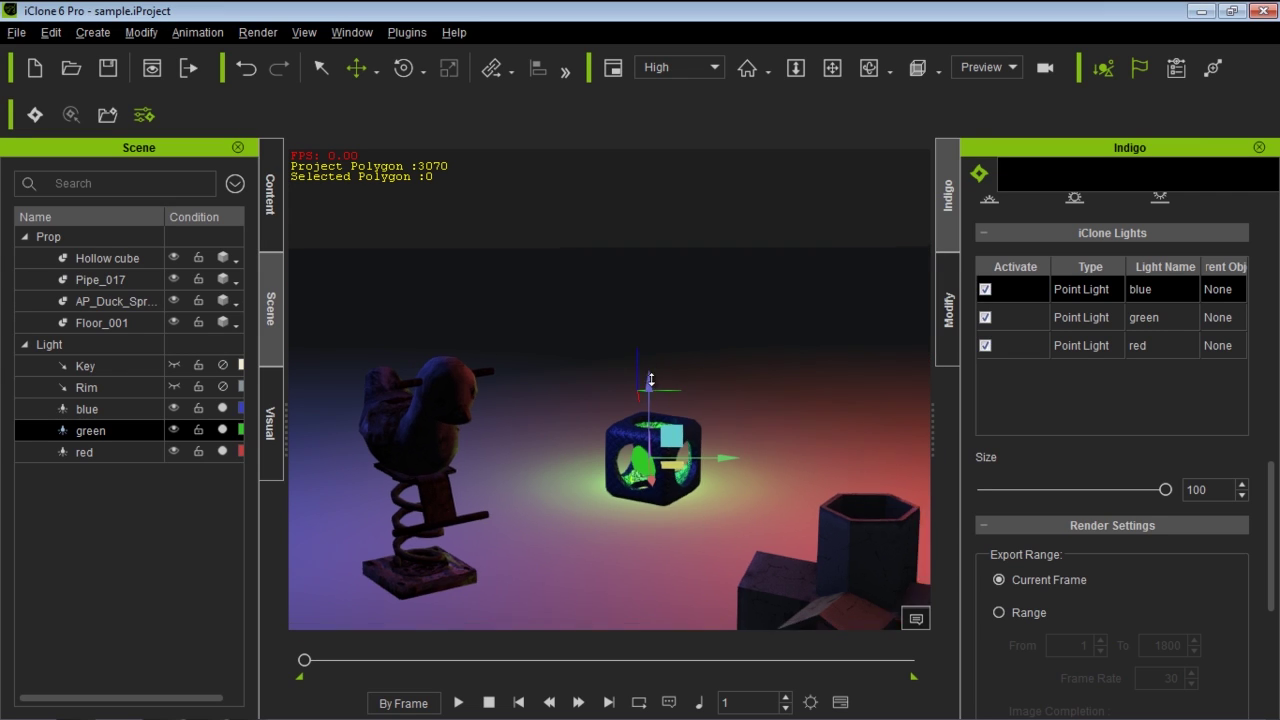
click(223, 408)
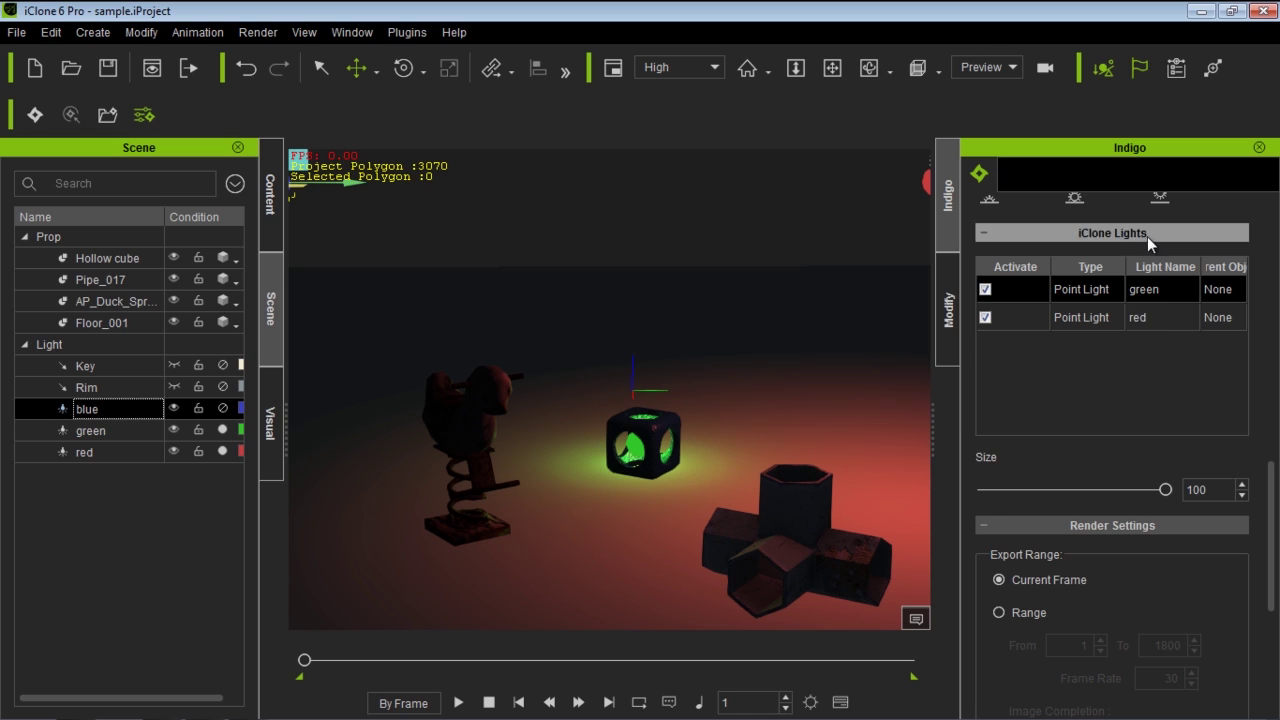
click(222, 429)
click(221, 429)
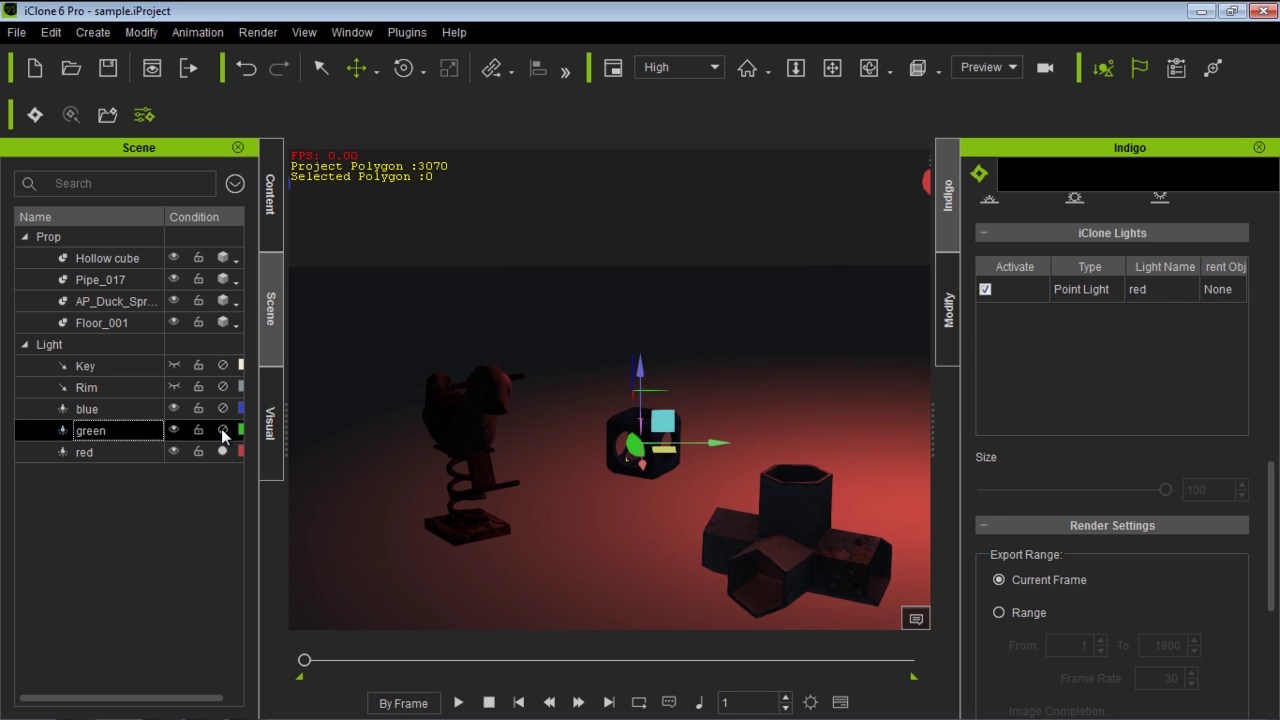
click(222, 430)
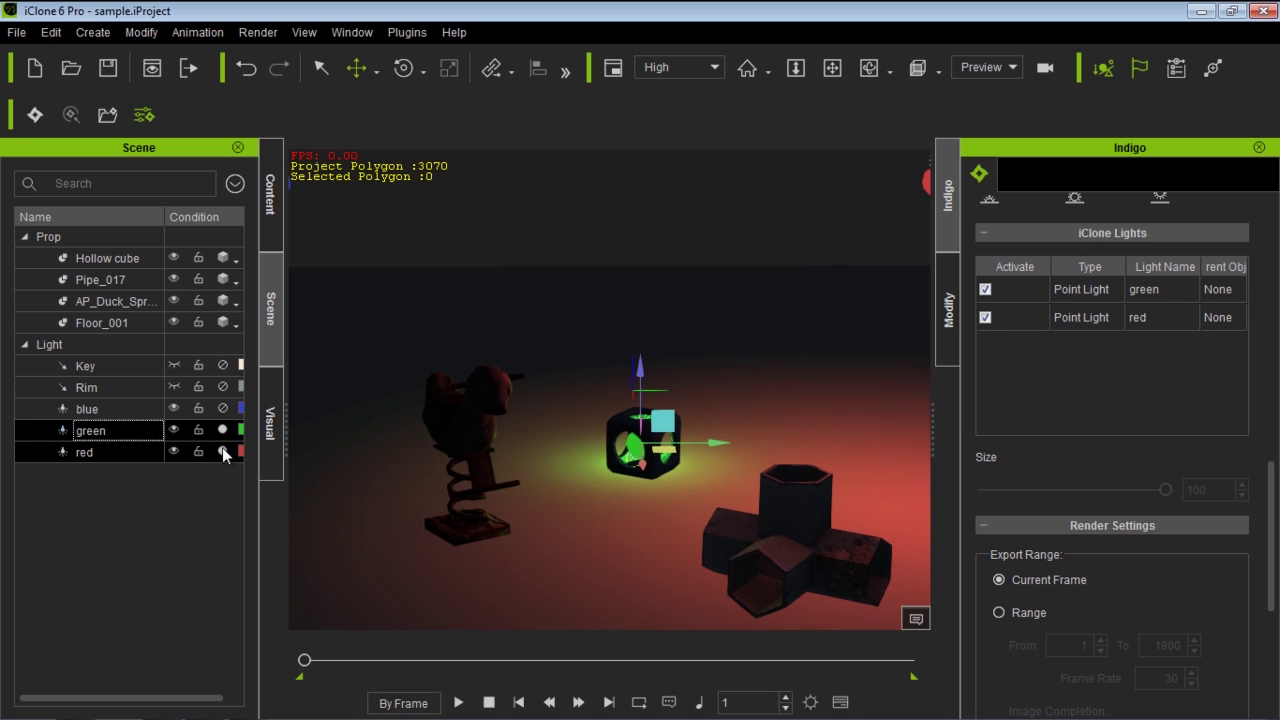
click(222, 408)
click(222, 408)
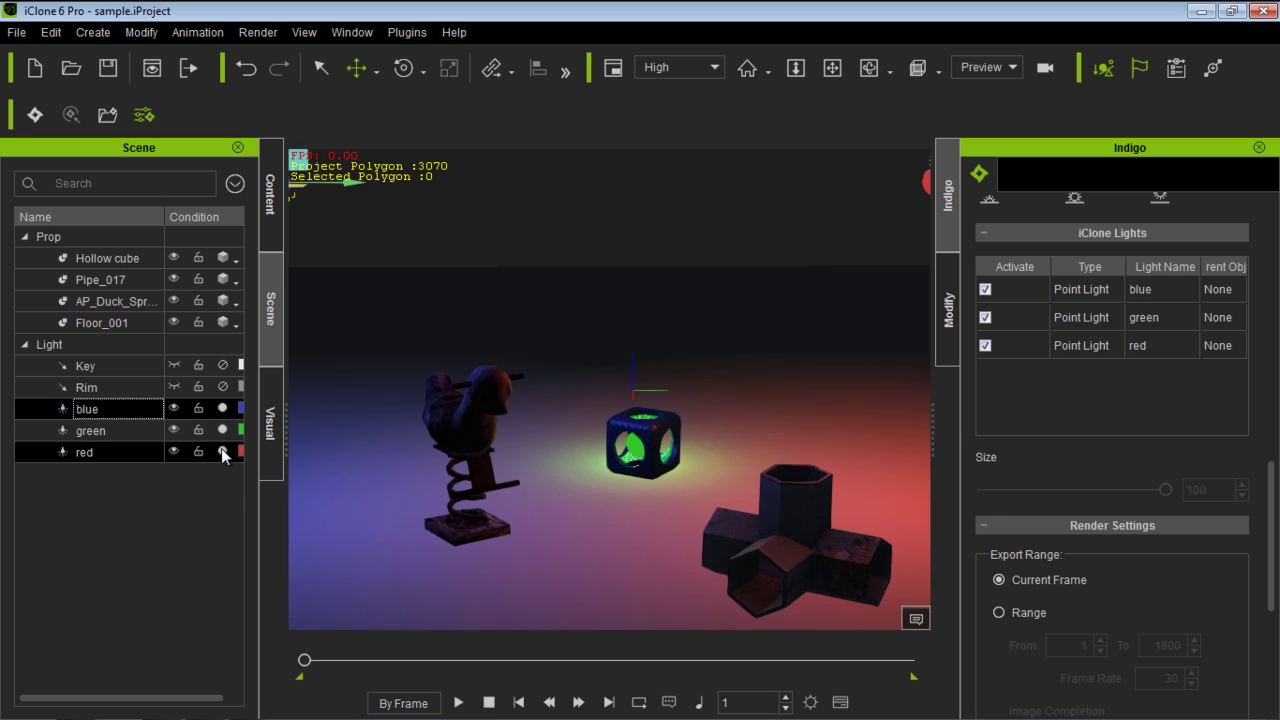
click(222, 452)
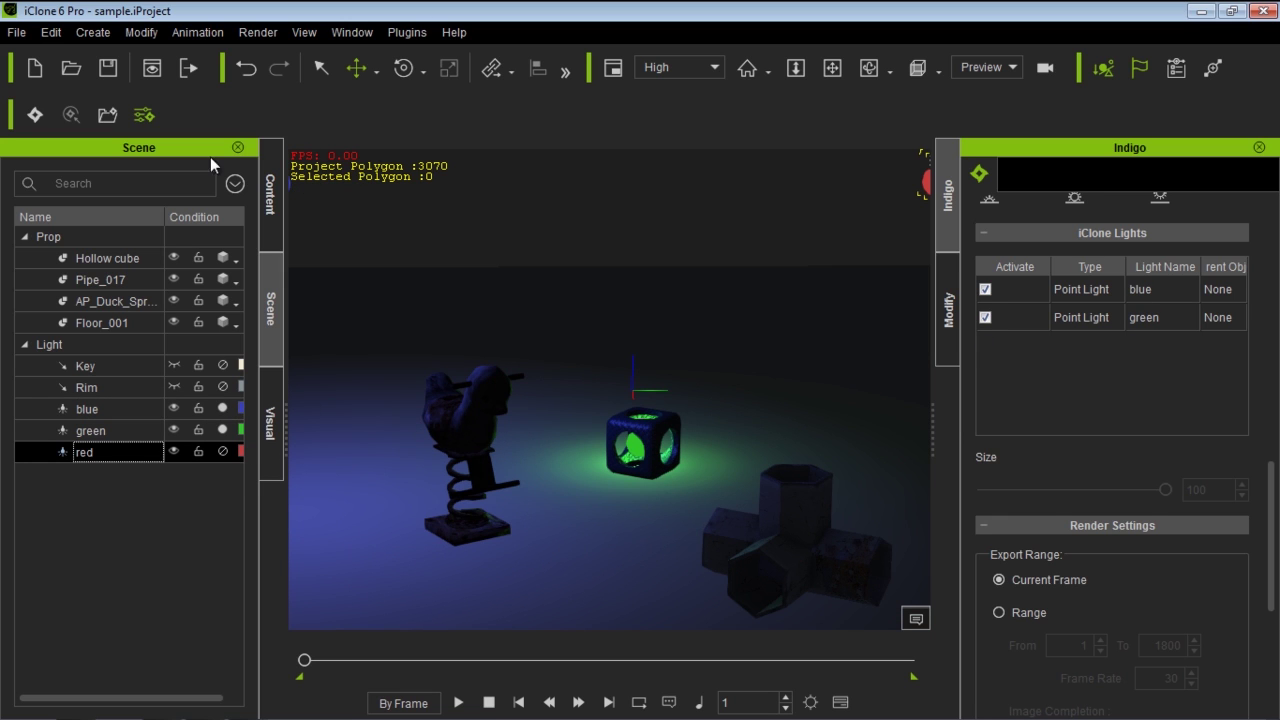
Frame a closer view of the duck and small cube and render it in Indigo RT with the blue and green lights.
scroll(661, 391, up, 5)
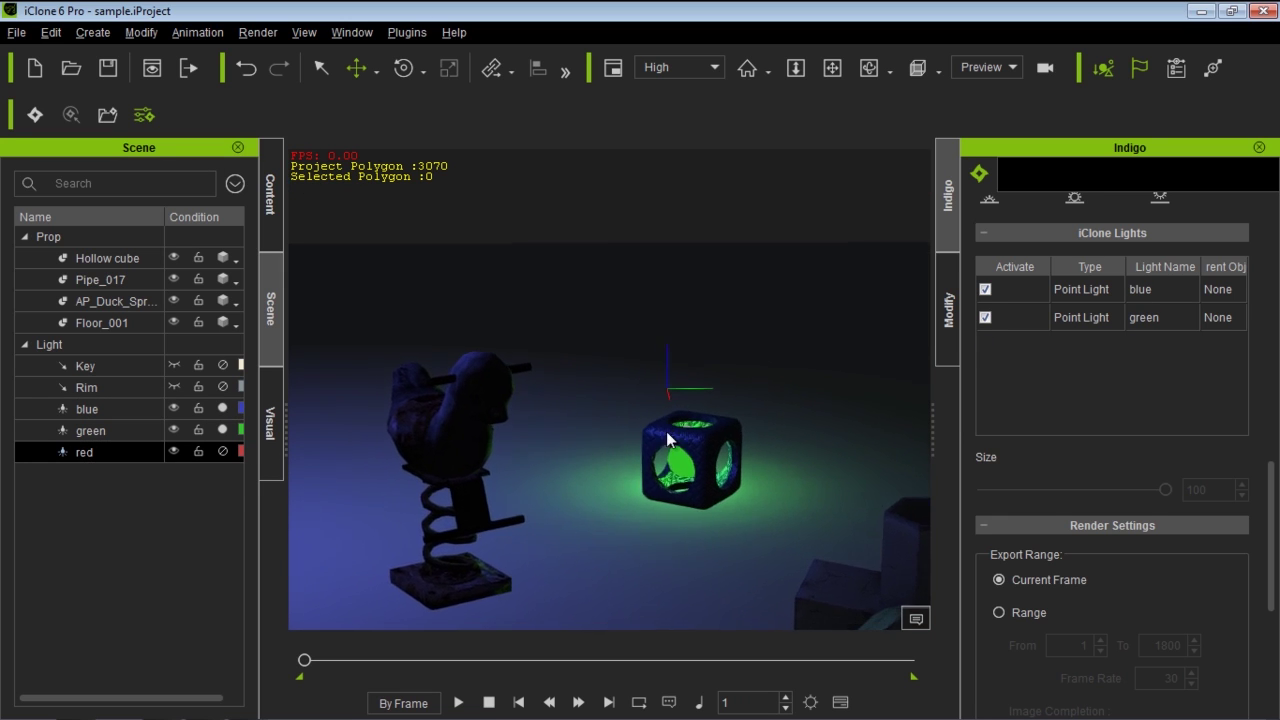
middle_drag(634, 452, 677, 449)
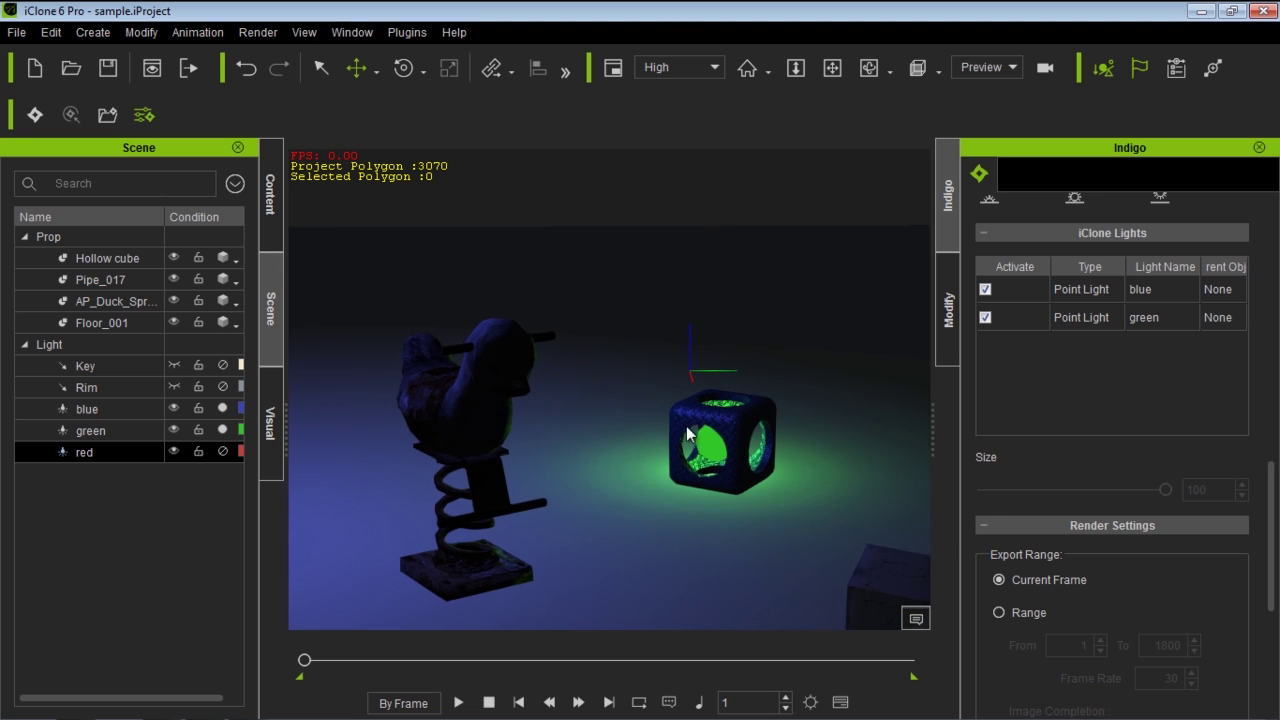
click(35, 114)
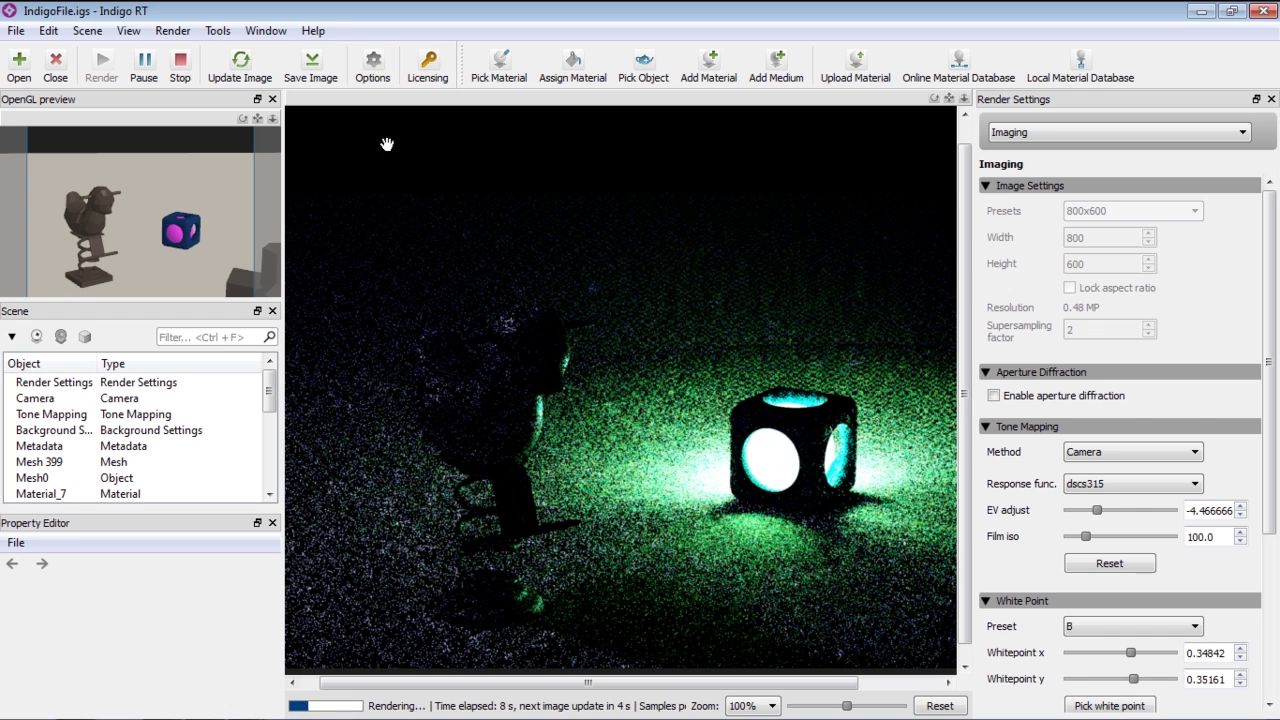
Switch to iClone, turn the red light back on, and deactivate the blue and green lights for the Indigo export.
key(alt+Tab)
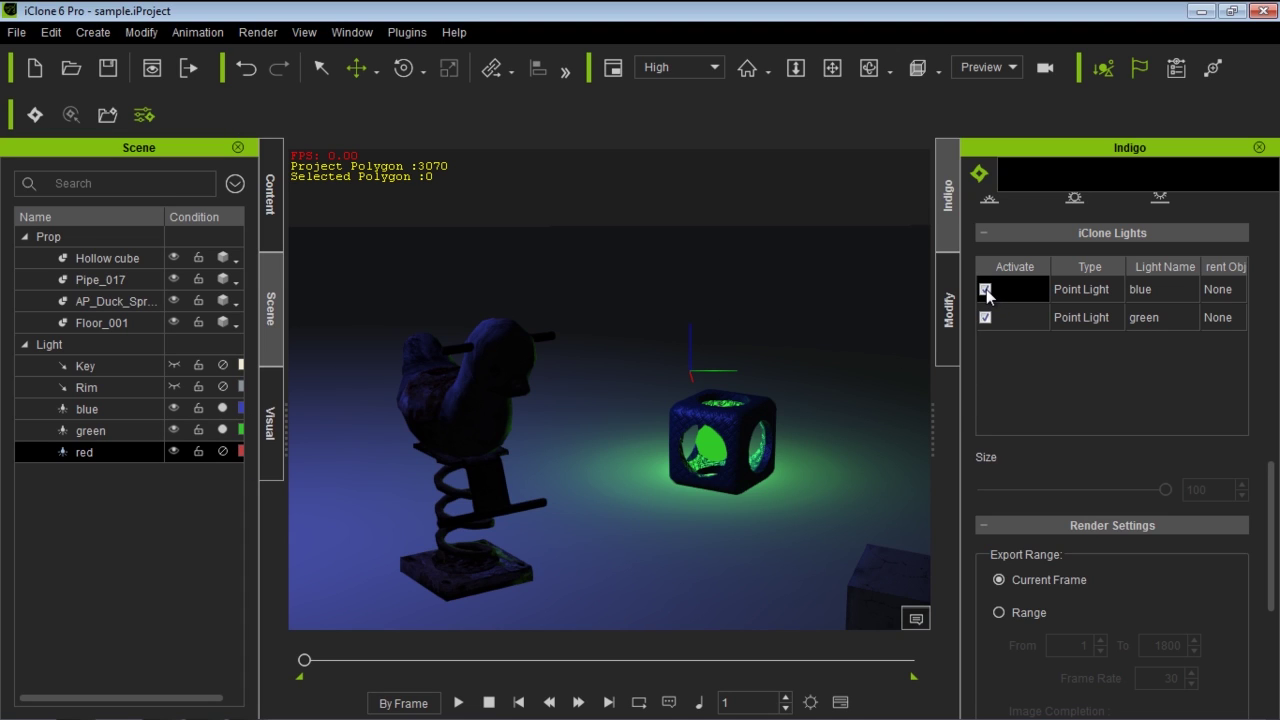
click(222, 451)
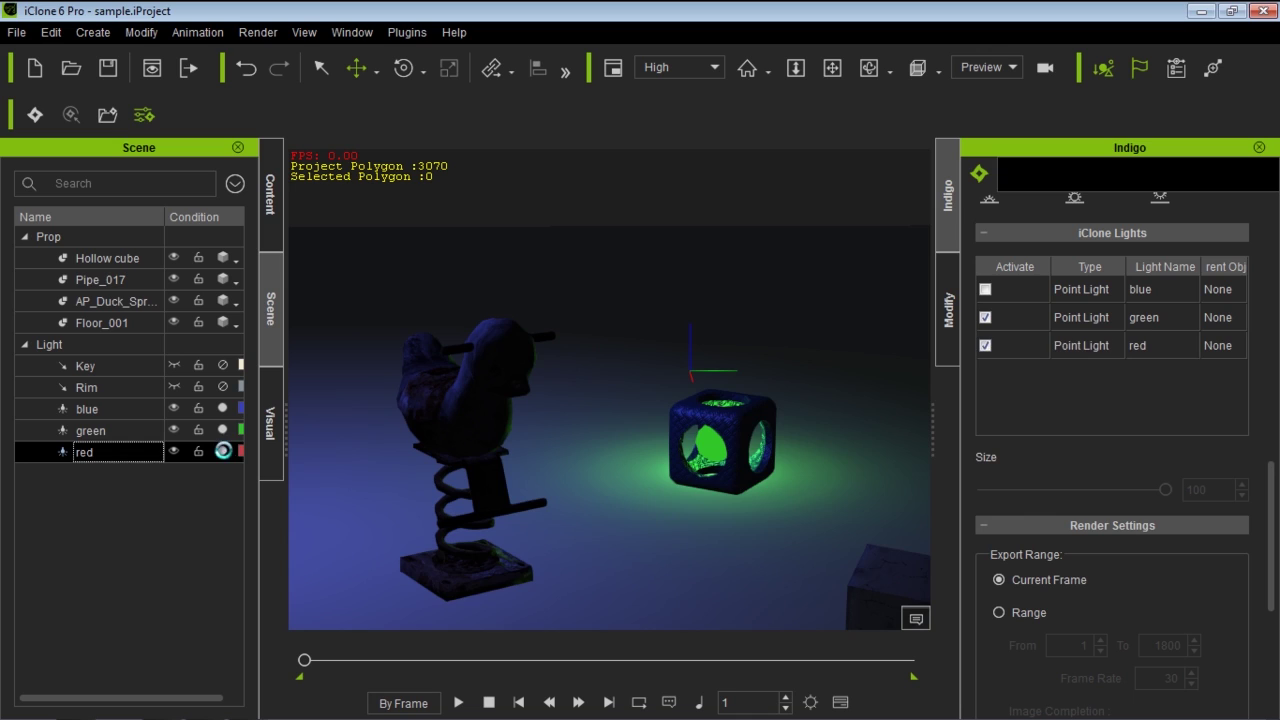
click(985, 317)
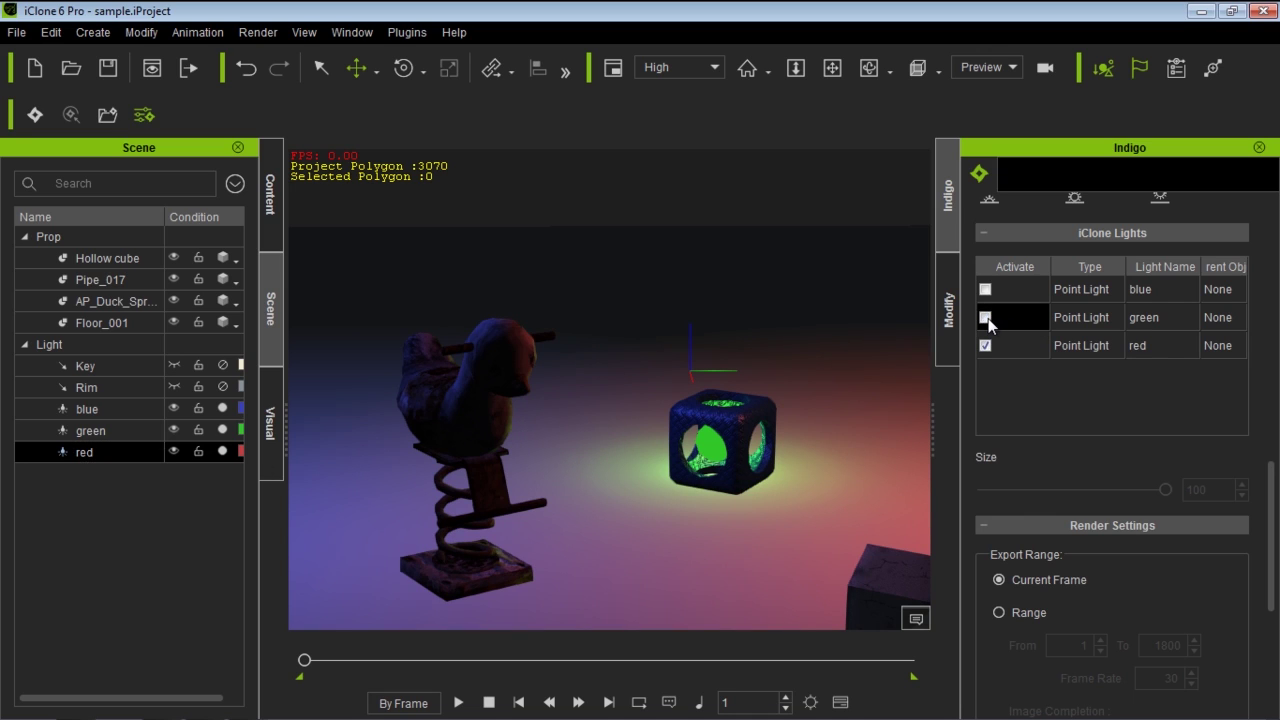
click(1081, 347)
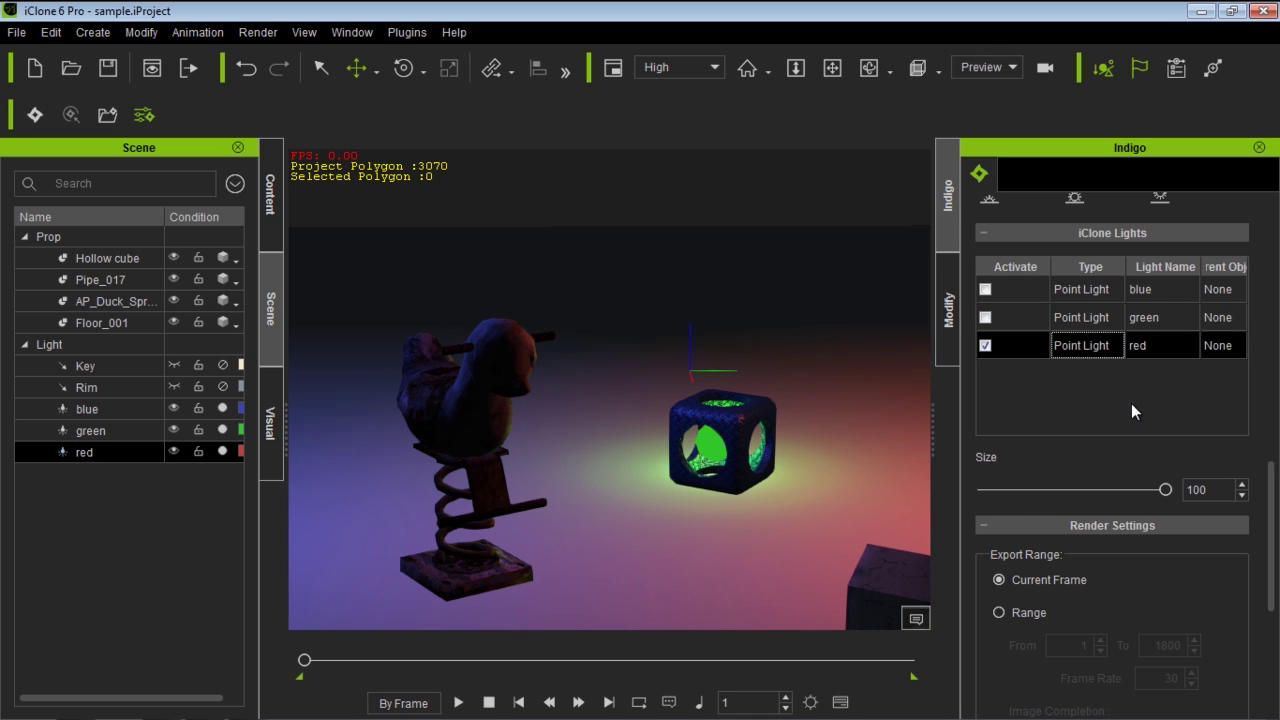
Set the red point light's multiplier to 4.
click(104, 456)
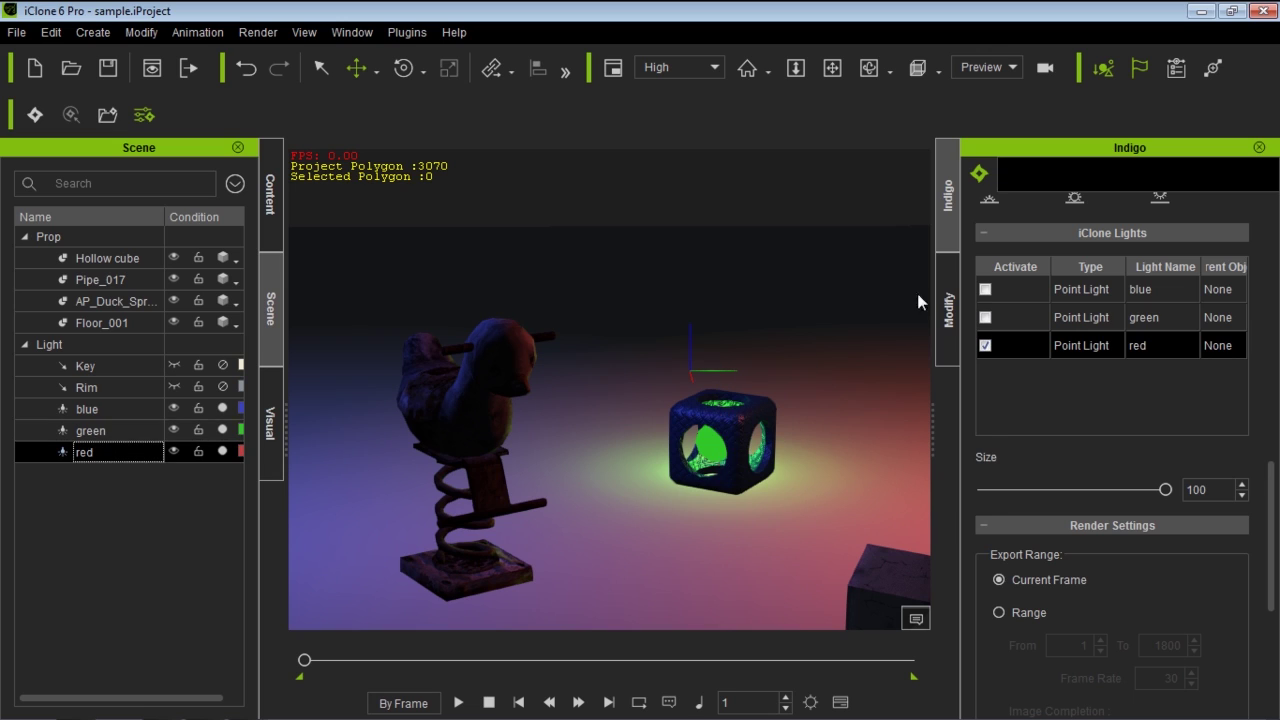
click(948, 308)
drag(1215, 387, 1169, 384)
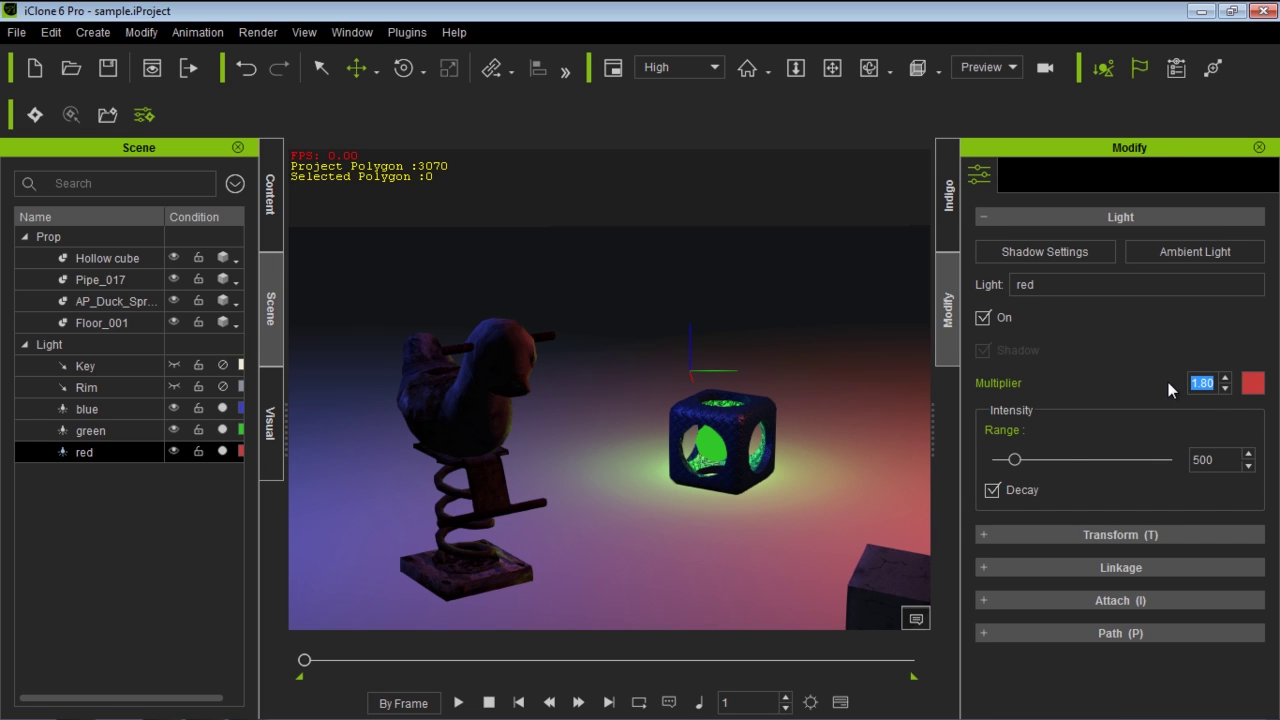
text(4)
key(Return)
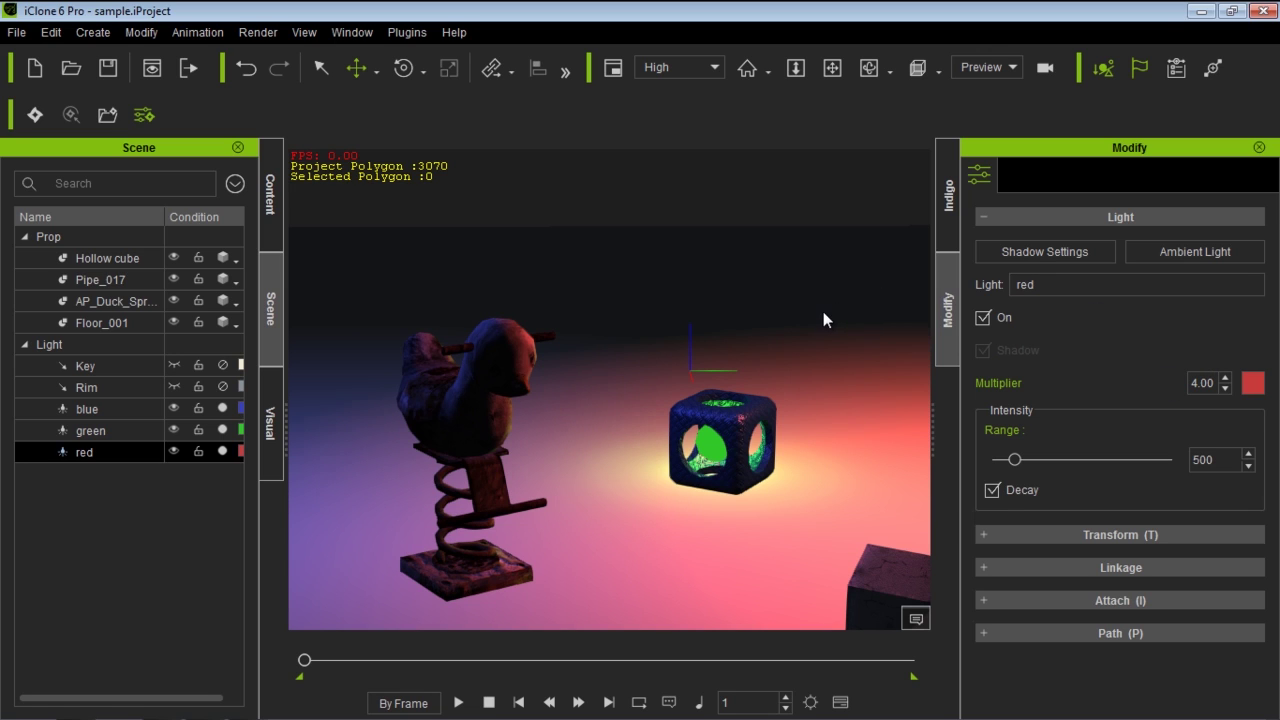
Render the scene in Indigo RT with only the red light, inspect the duck and cube shadows, and stop the render.
click(33, 114)
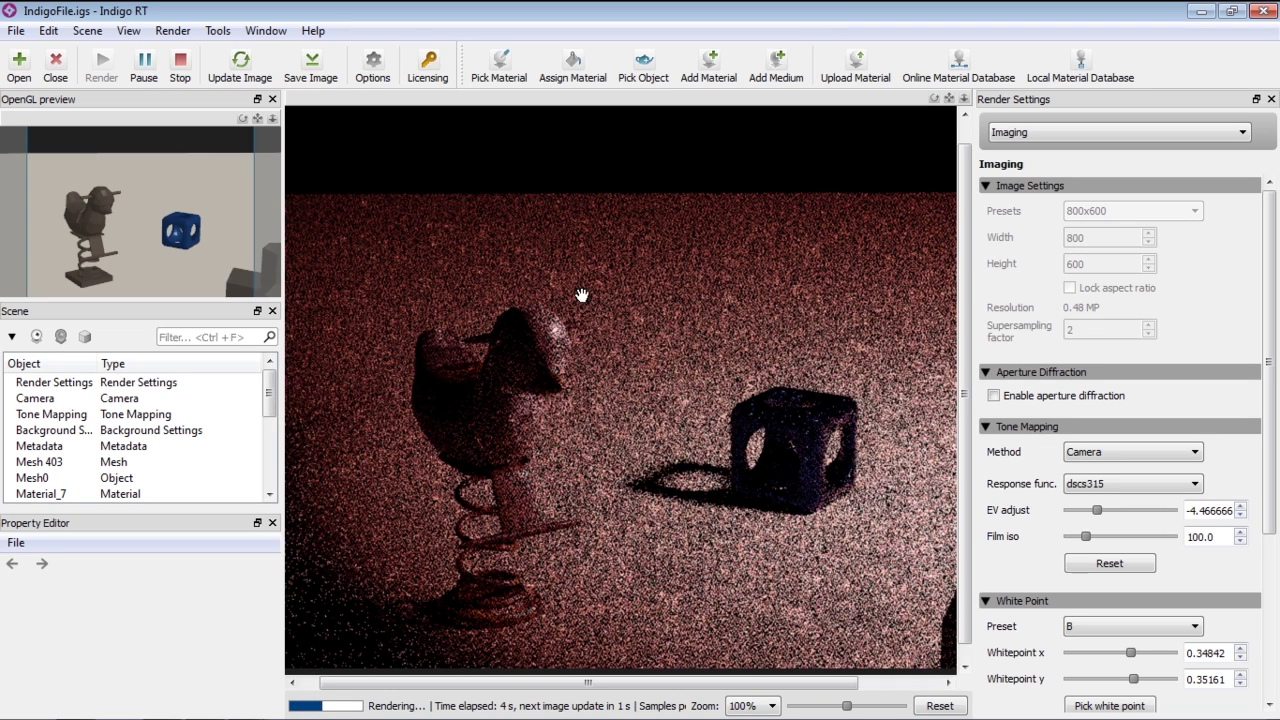
mouse_move(818, 688)
mouse_down()
mouse_move(903, 690)
mouse_move(812, 688)
mouse_up()
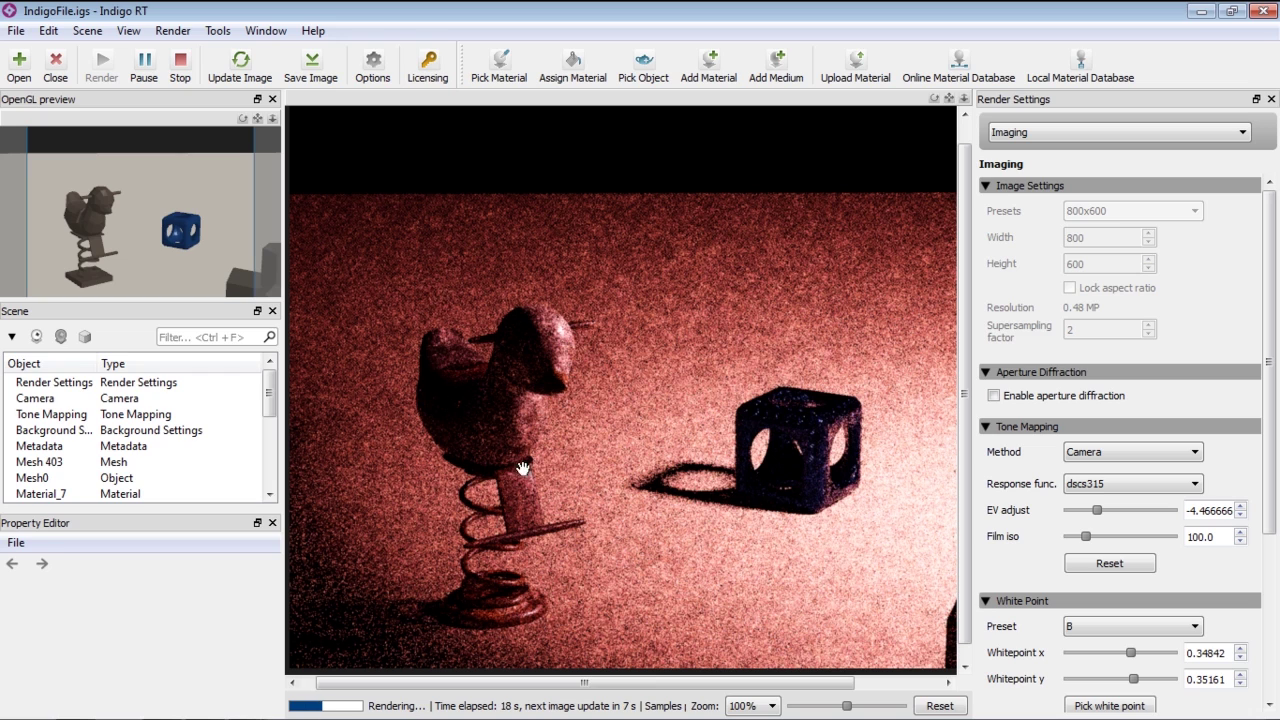
drag(652, 688, 690, 680)
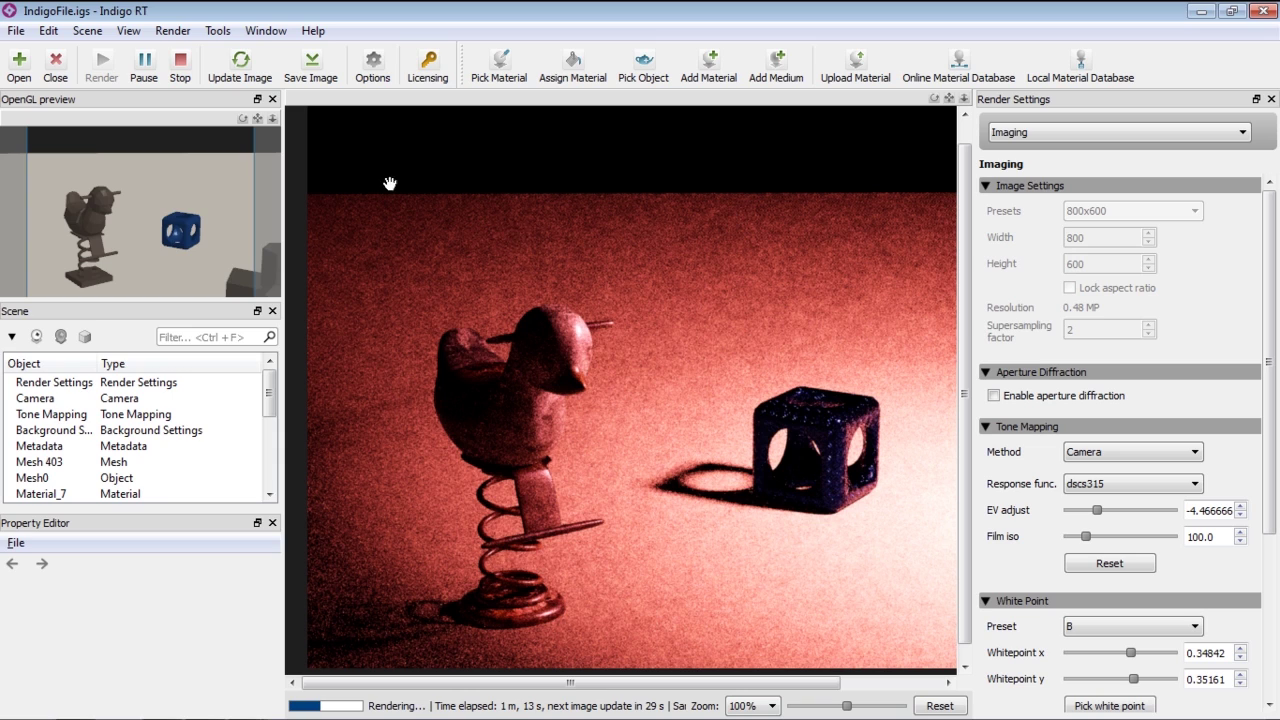
click(184, 68)
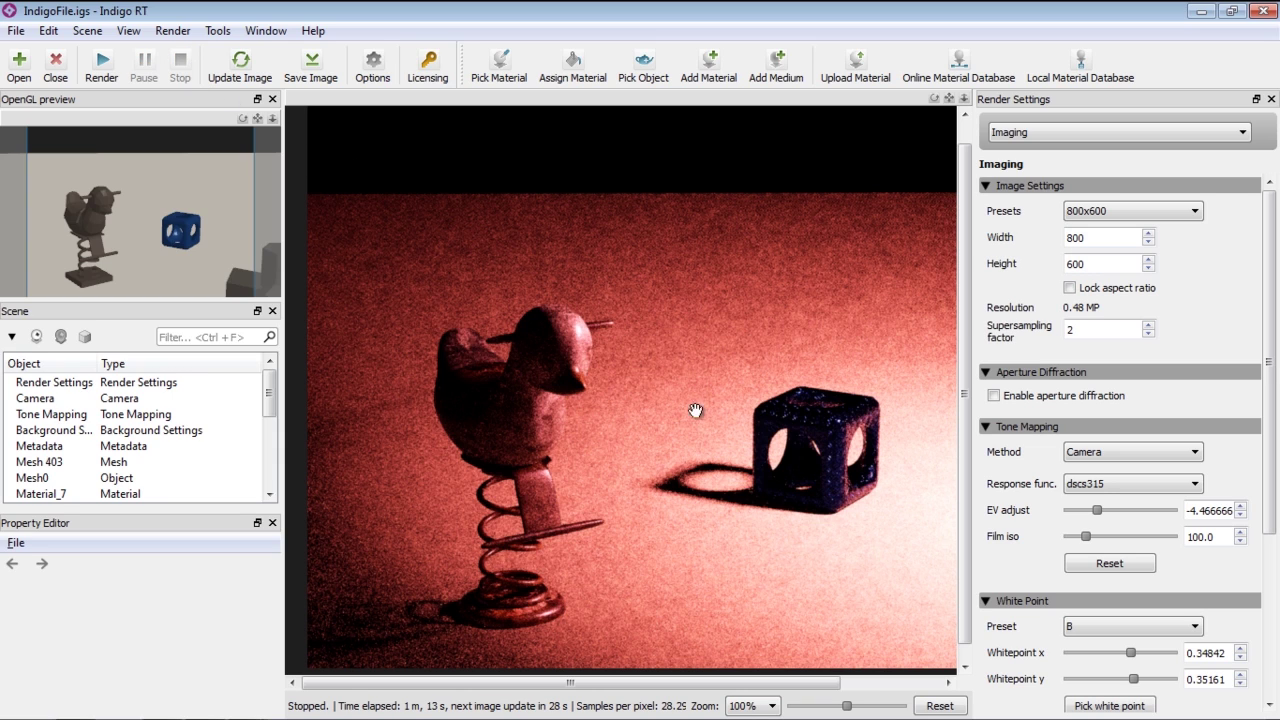
Switch through the open Indigo RT renders to compare them and close the blue and green light render.
key(alt+Tab)
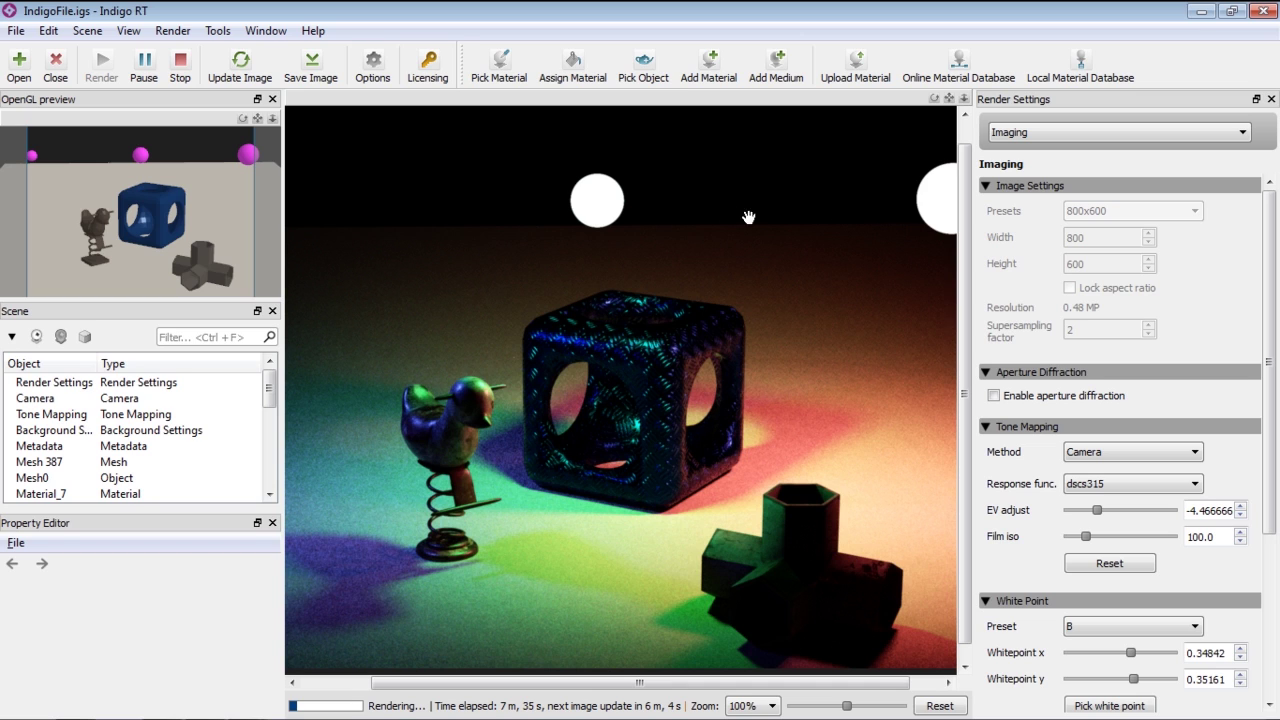
key(alt+Tab)
key(alt+Tab)
key(alt+Tab)
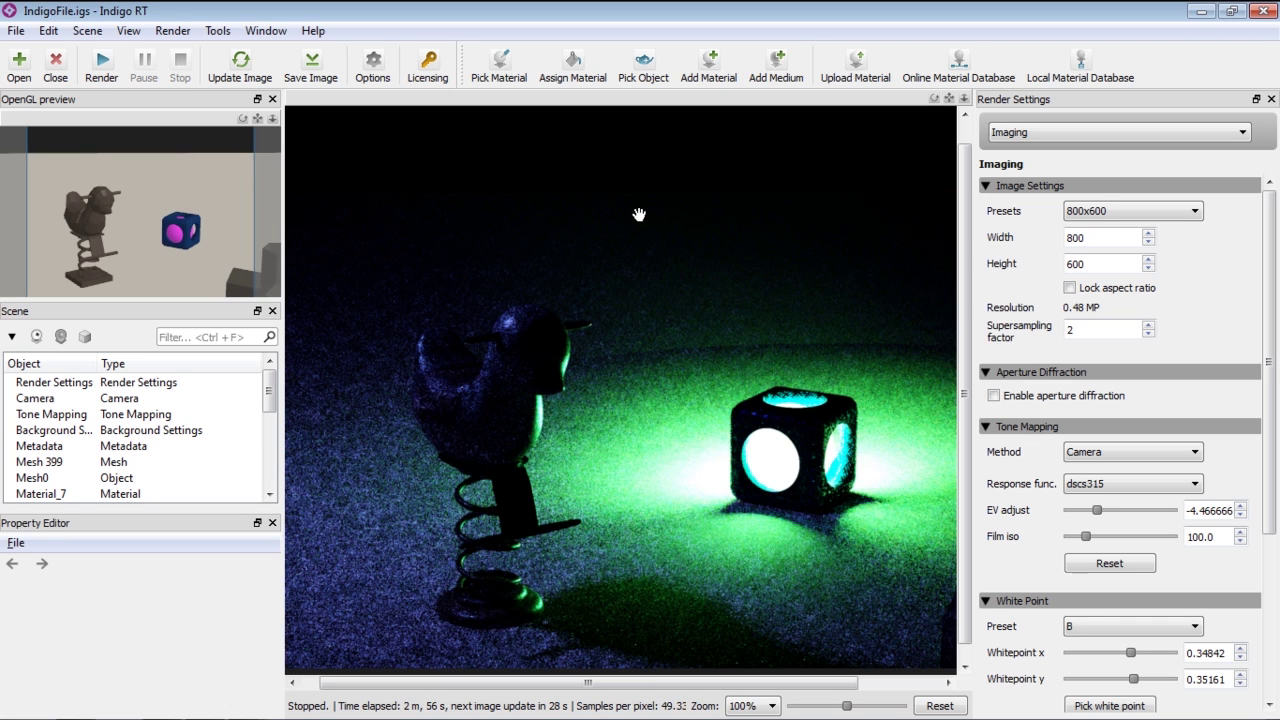
click(1271, 11)
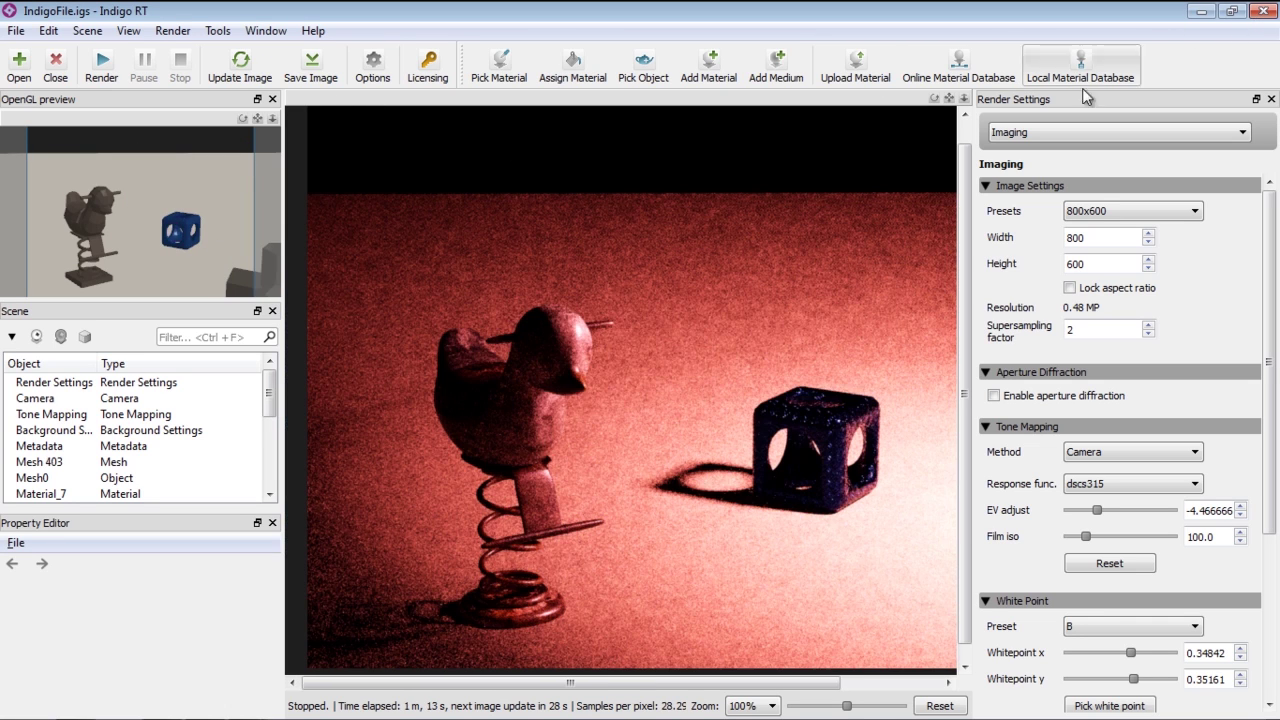
key(alt+Tab)
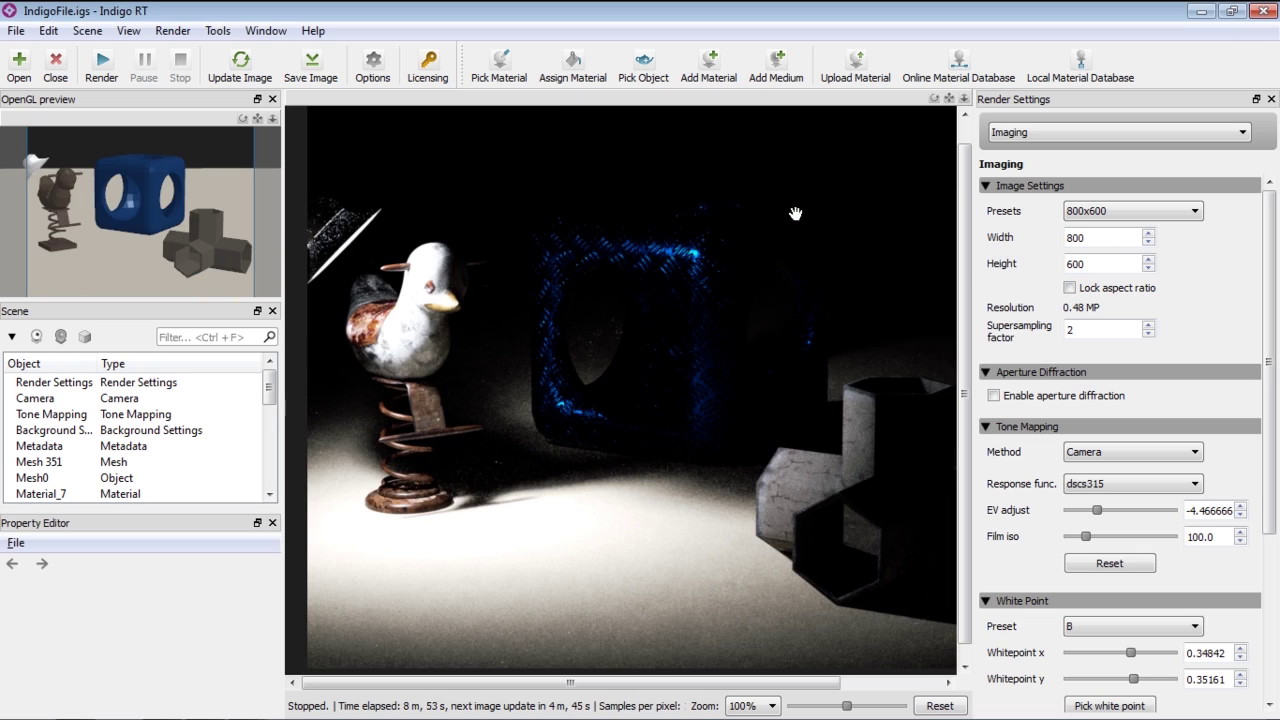